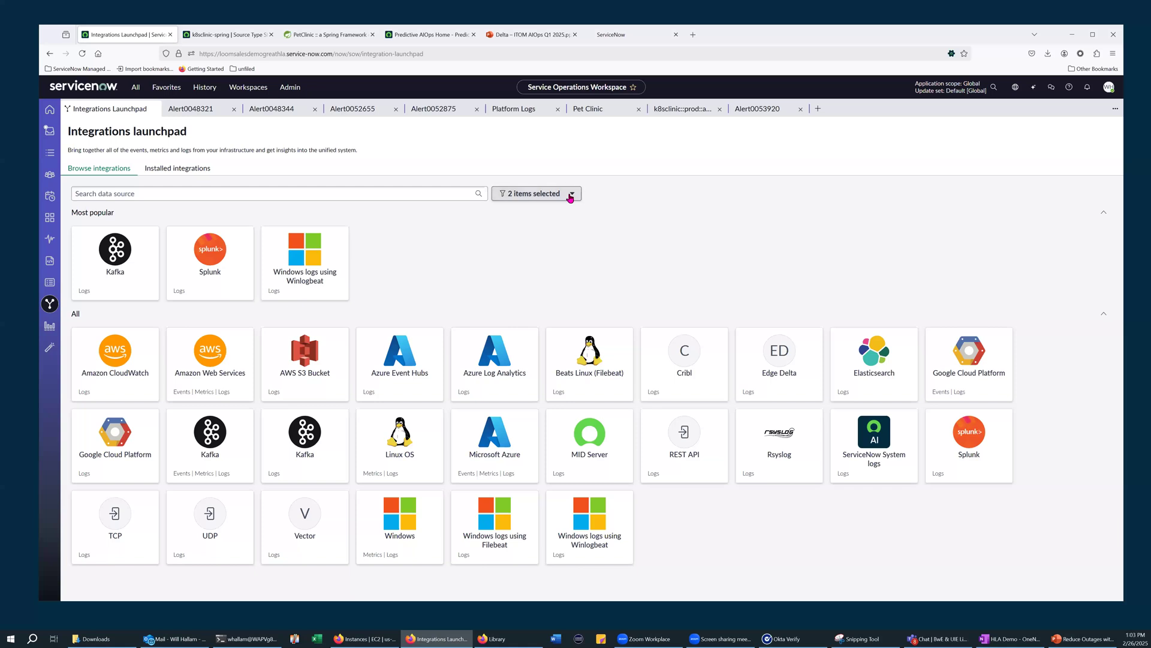
Add the ACC-L log integrations to the data source filter in the Integrations launchpad
left_click(570, 201)
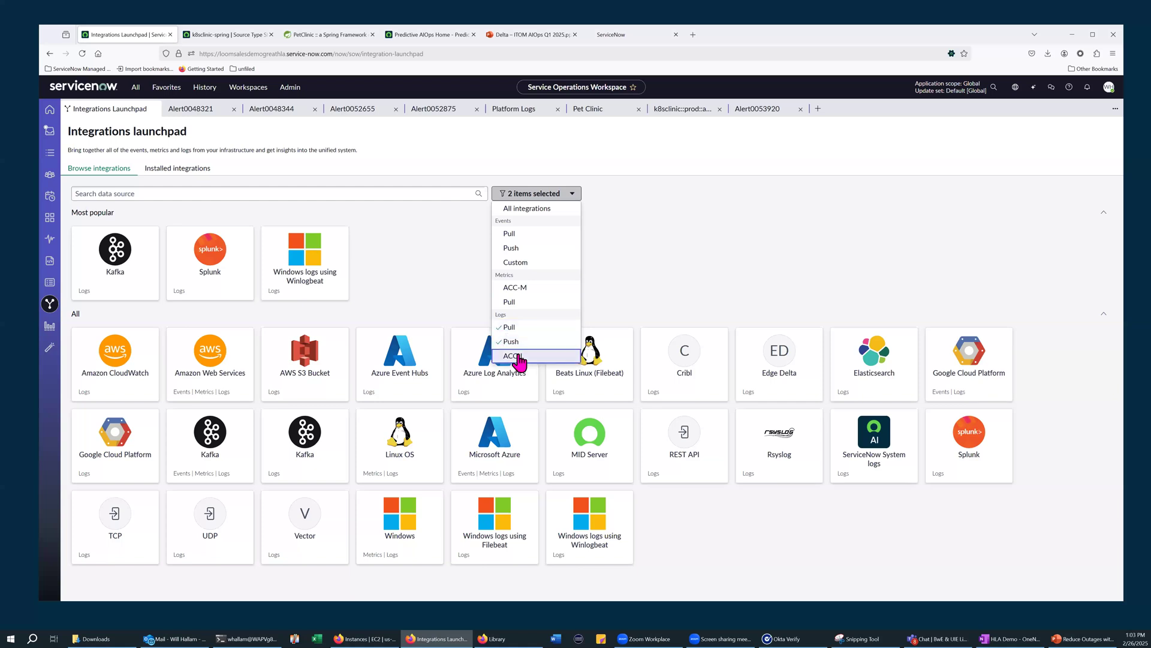
left_click(514, 357)
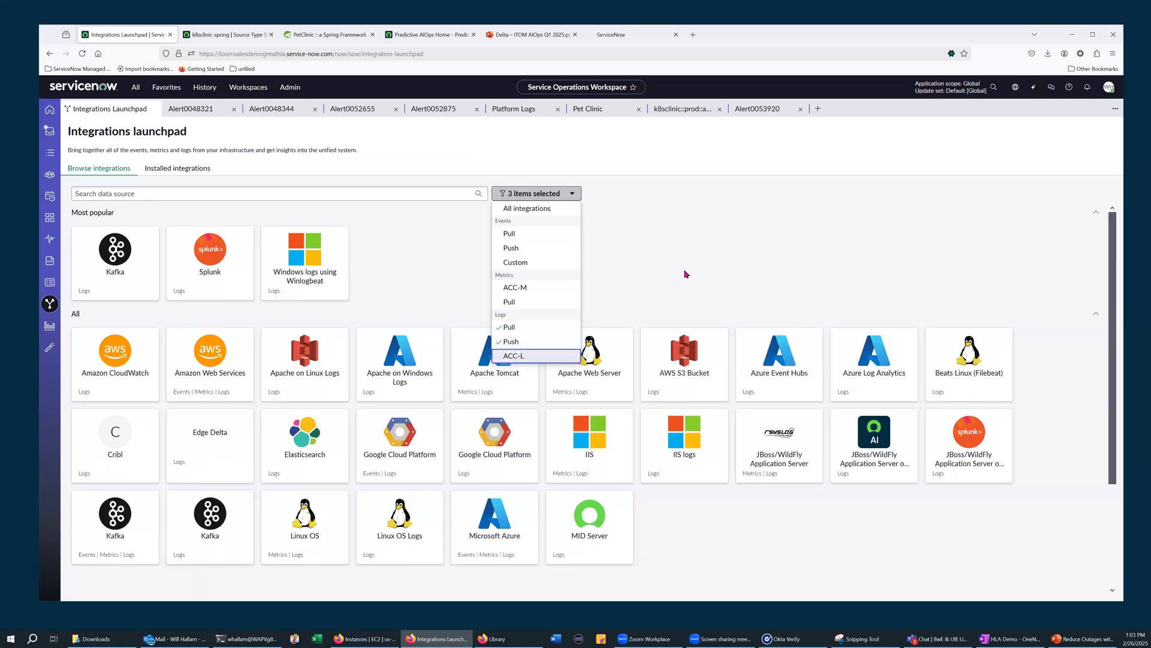
left_click(720, 229)
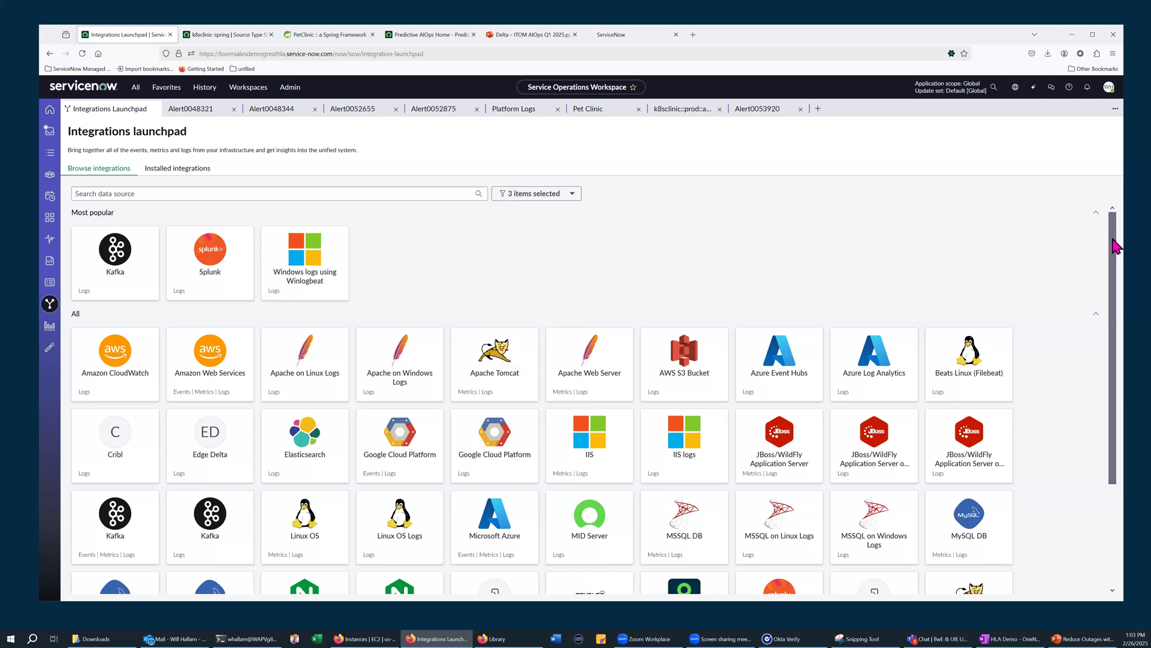
Look at the setup forms for the TCP and Azure Log Analytics integrations, closing the Azure one and returning to the launchpad
left_click_drag(1116, 252, 1113, 328)
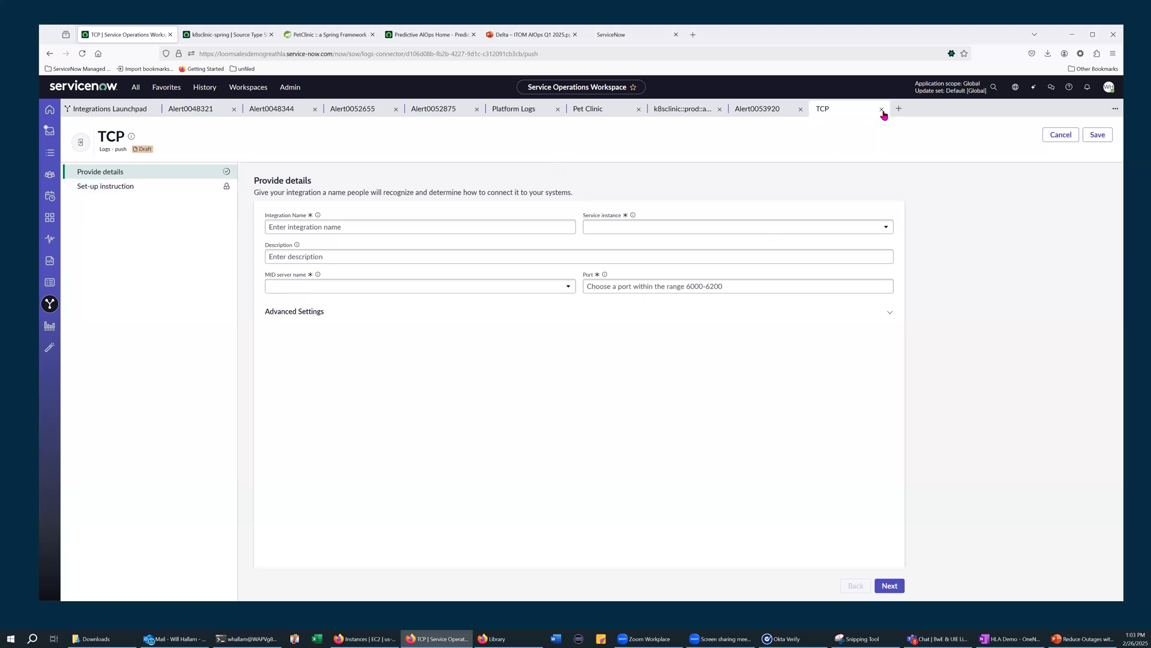
left_click(96, 110)
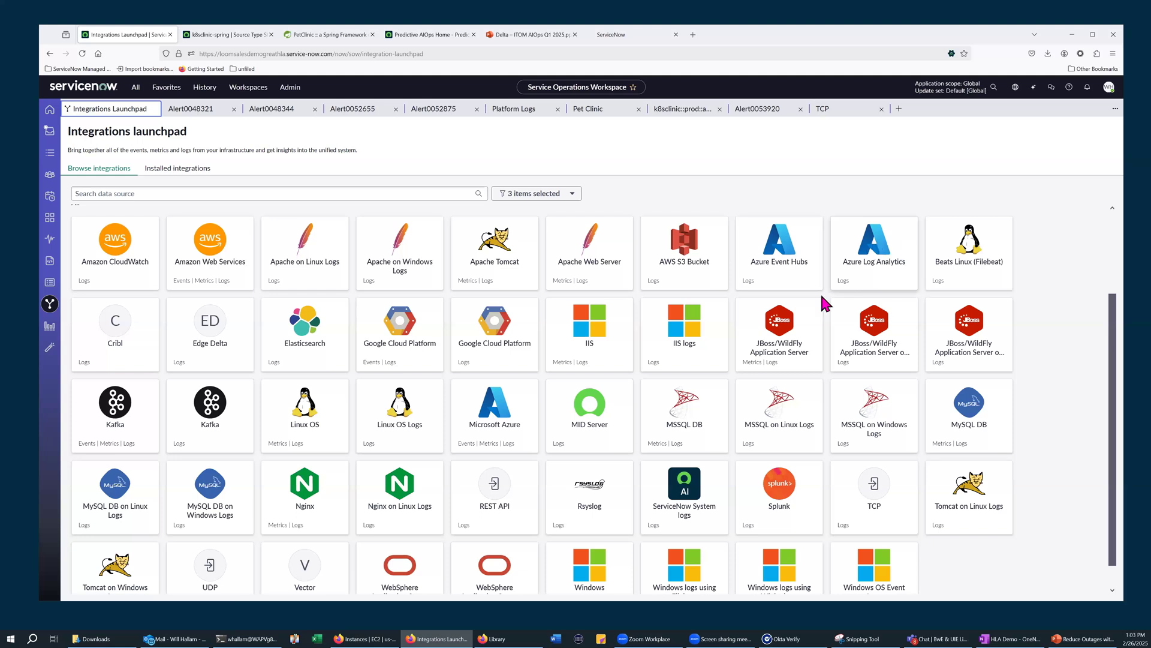
left_click(296, 247)
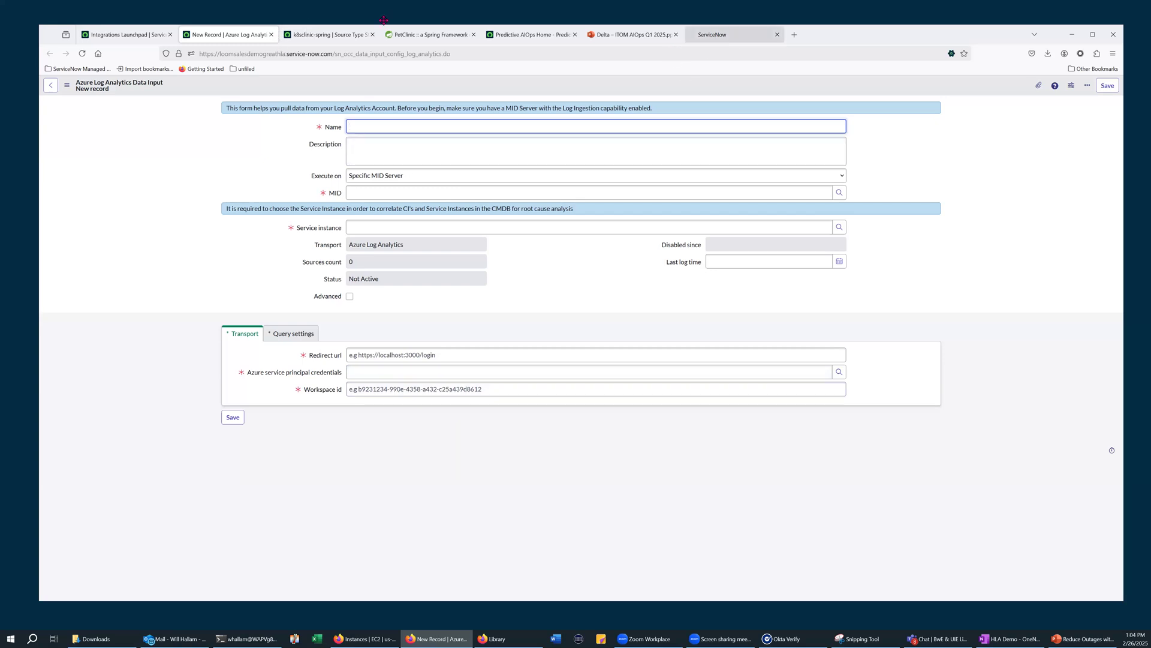
left_click(272, 39)
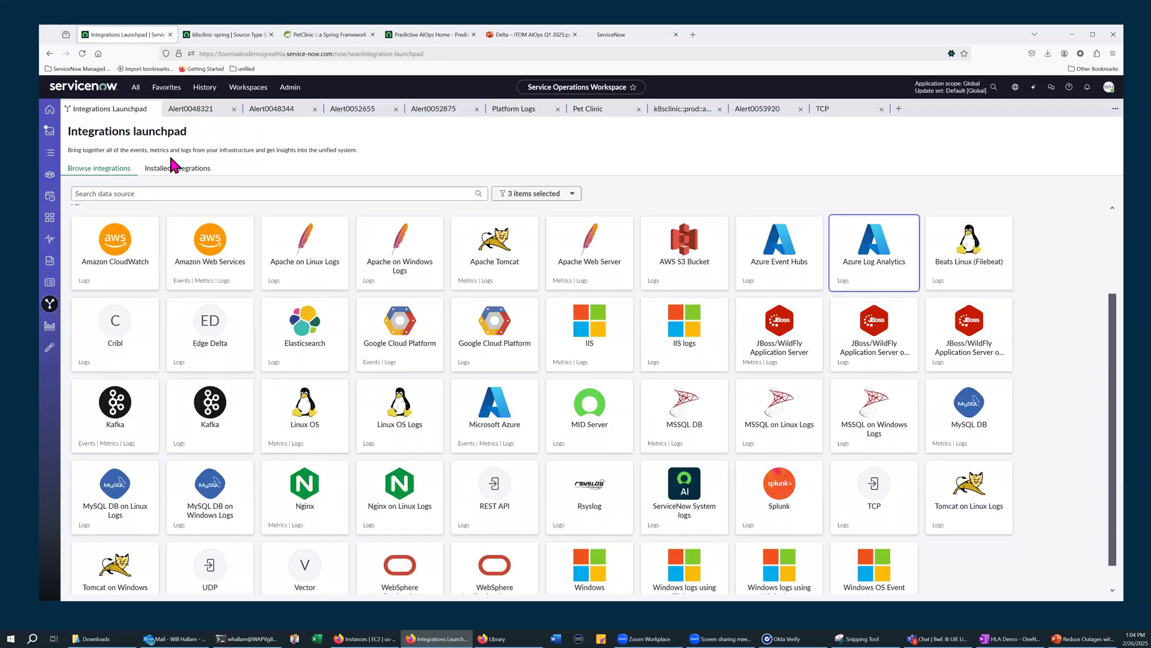
Open the installed Platform Logs integration and review its details and streaming status overview
left_click(175, 169)
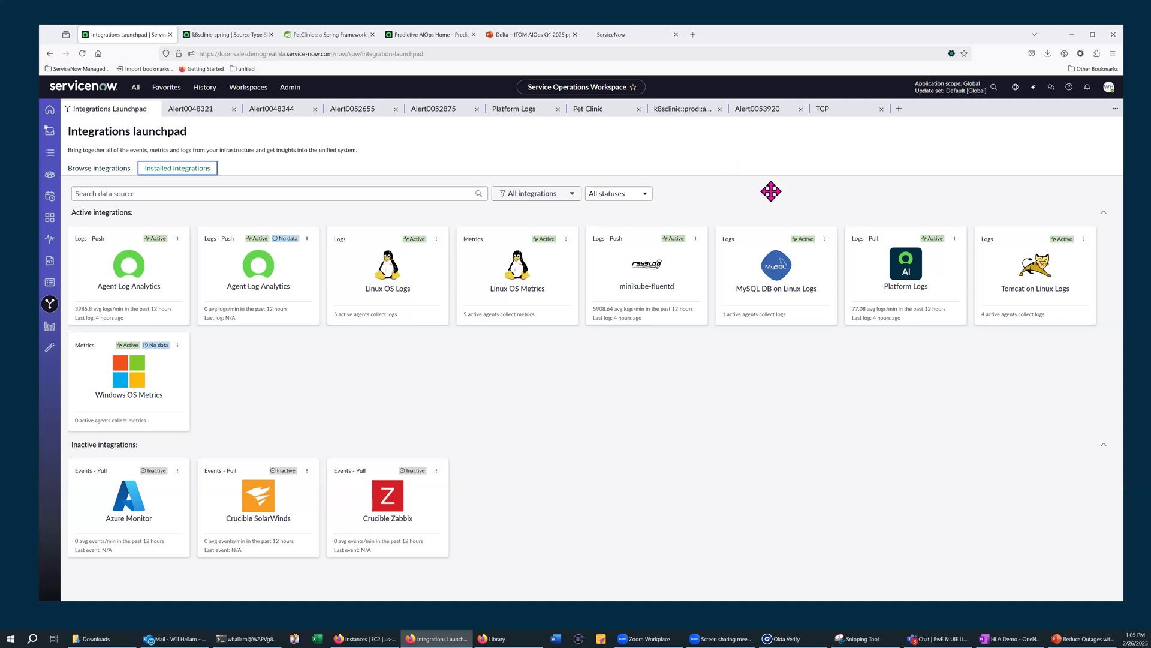
left_click(904, 266)
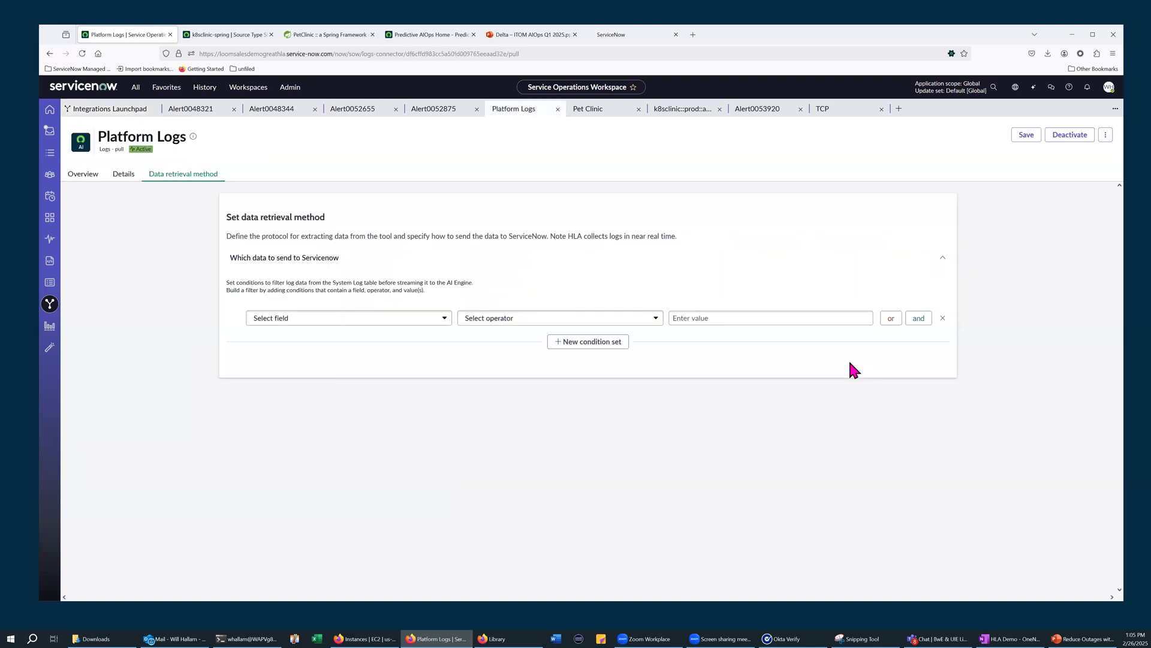
left_click(120, 175)
left_click(77, 175)
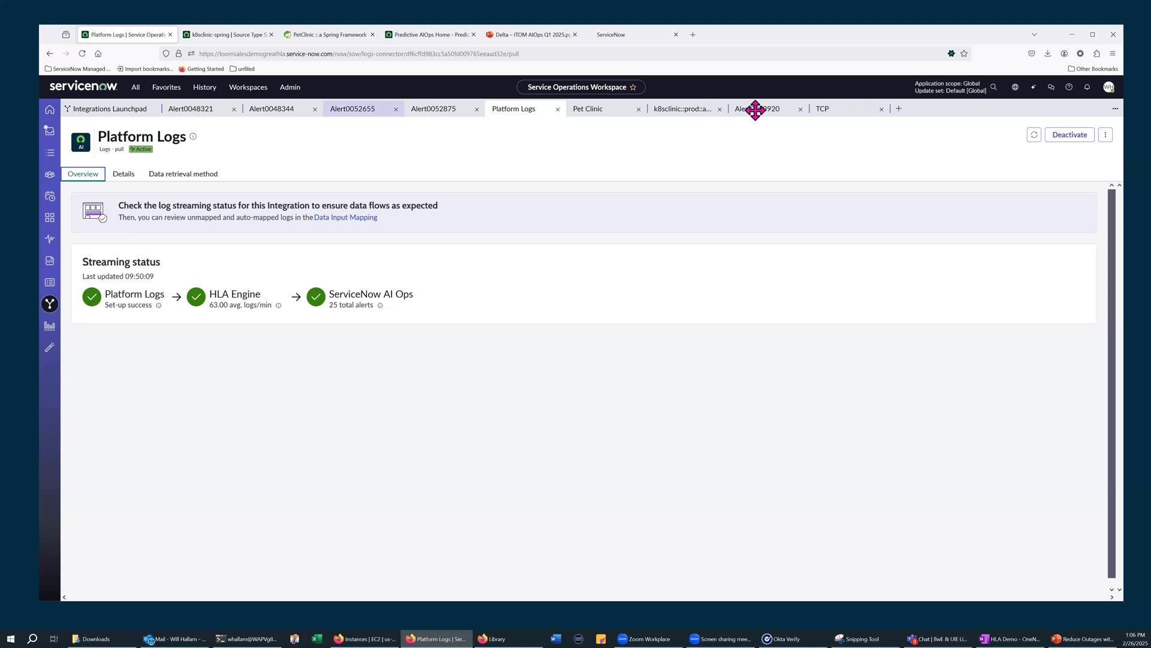
Open the installed Linux OS Logs integration's policy and examine its monitored CI settings and assigned agents
left_click(100, 109)
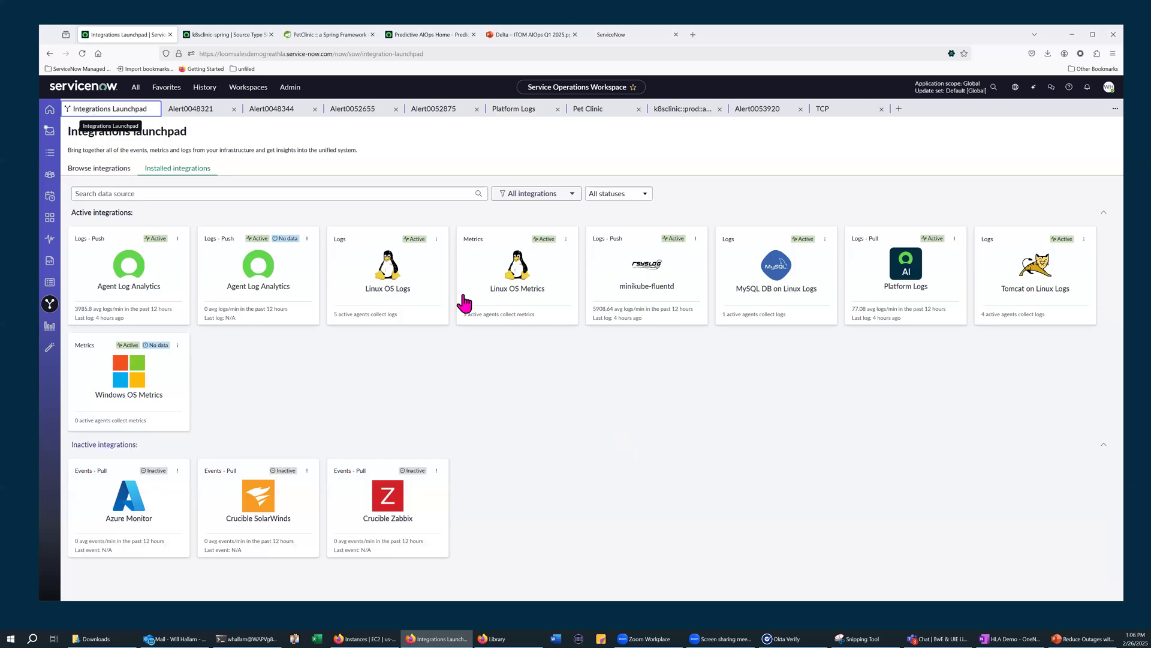
left_click(389, 274)
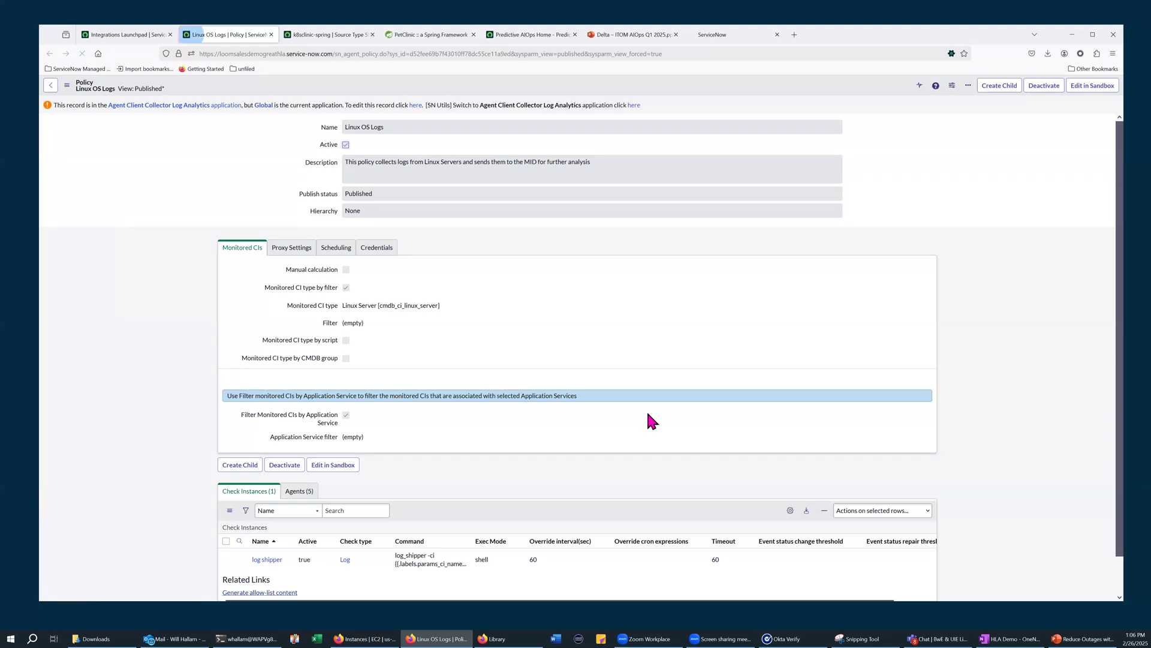
left_click_drag(1121, 178, 1121, 188)
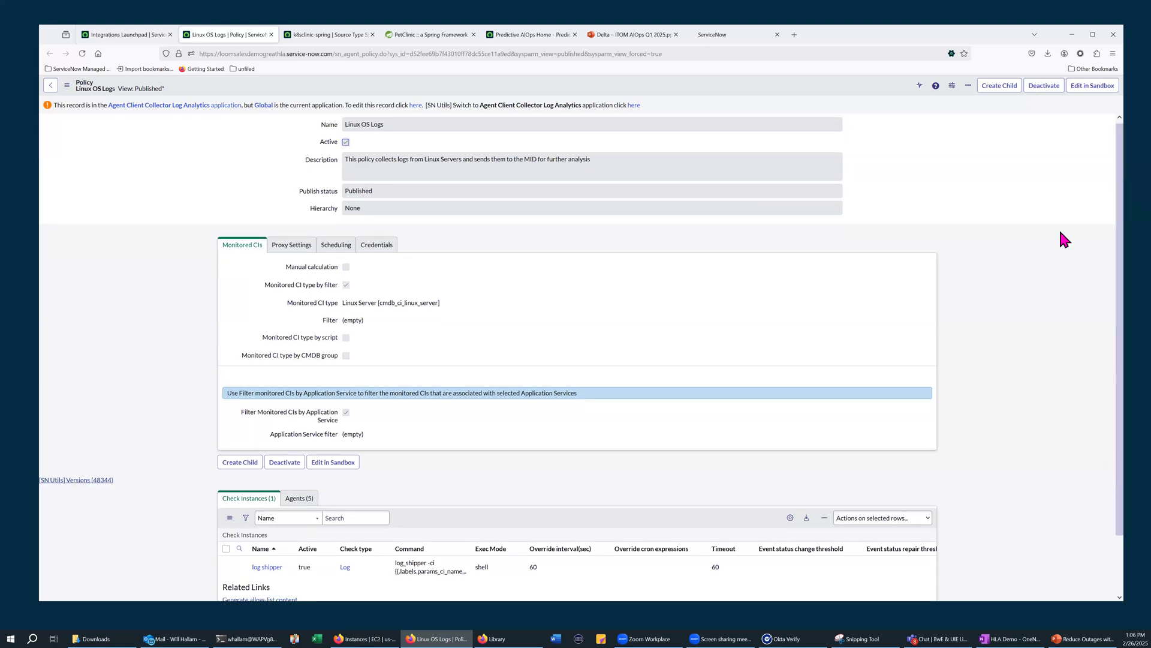
scroll(1031, 264, "down", 1)
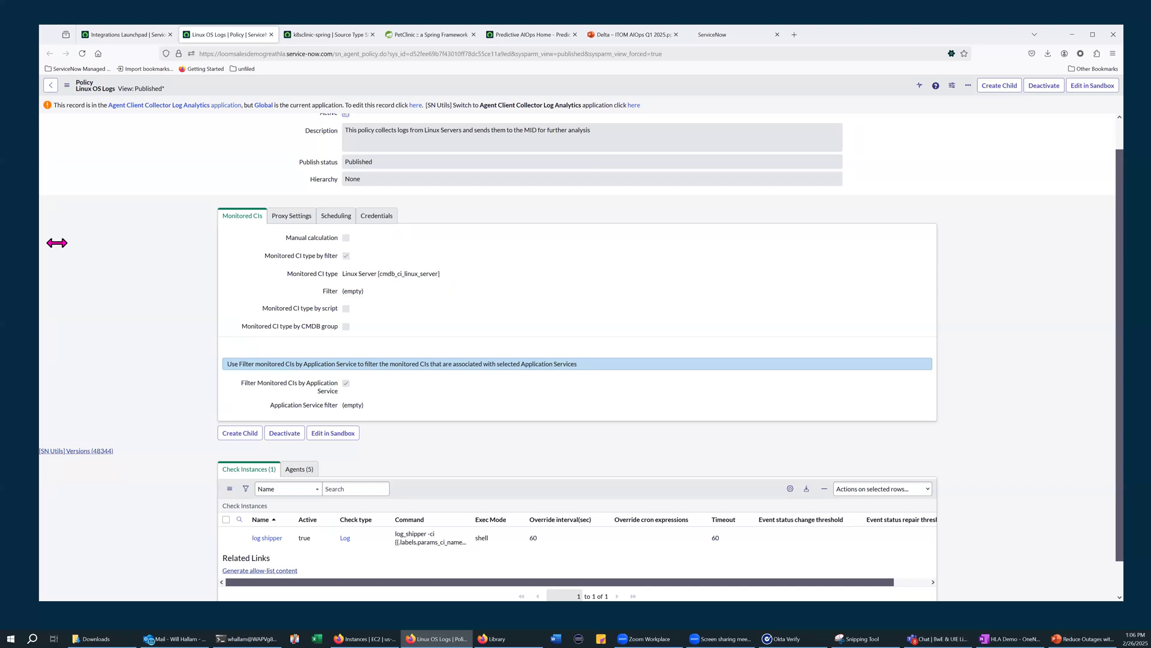
scroll(296, 468, "down", 1)
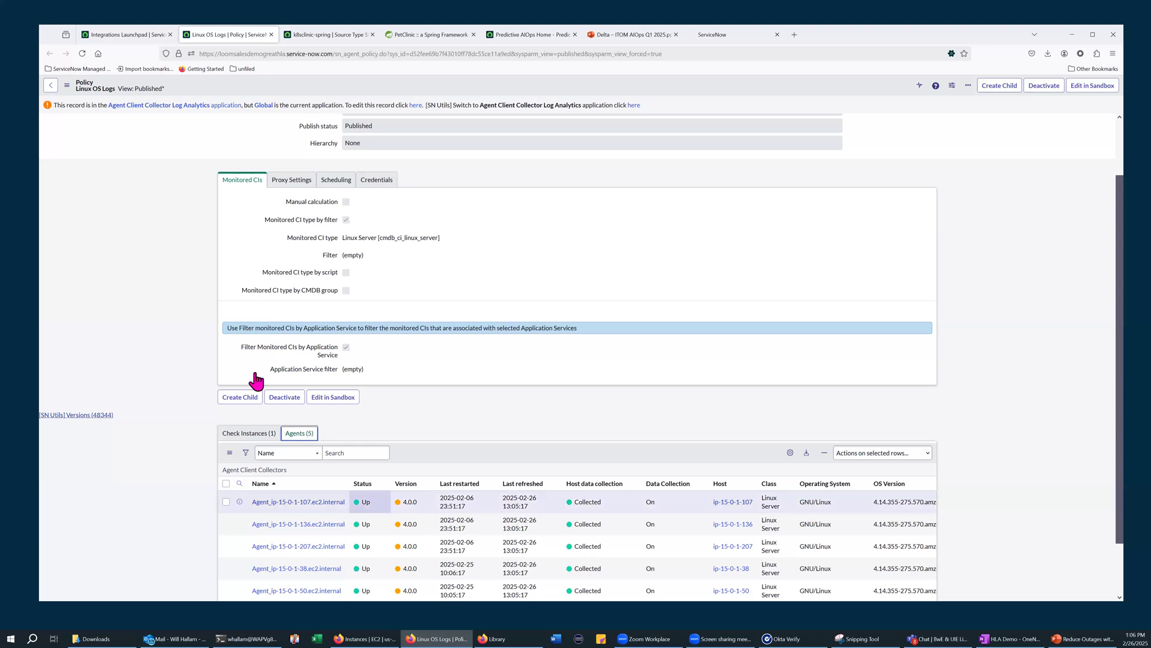
scroll(256, 379, "down", 2)
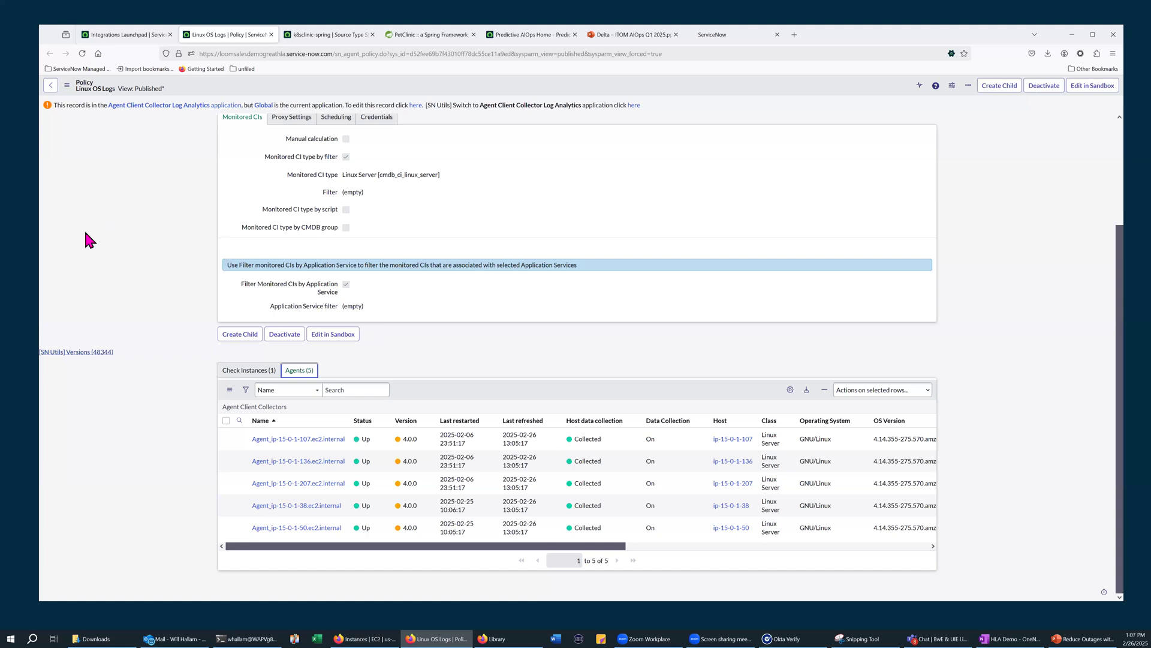
scroll(120, 247, "up", 1)
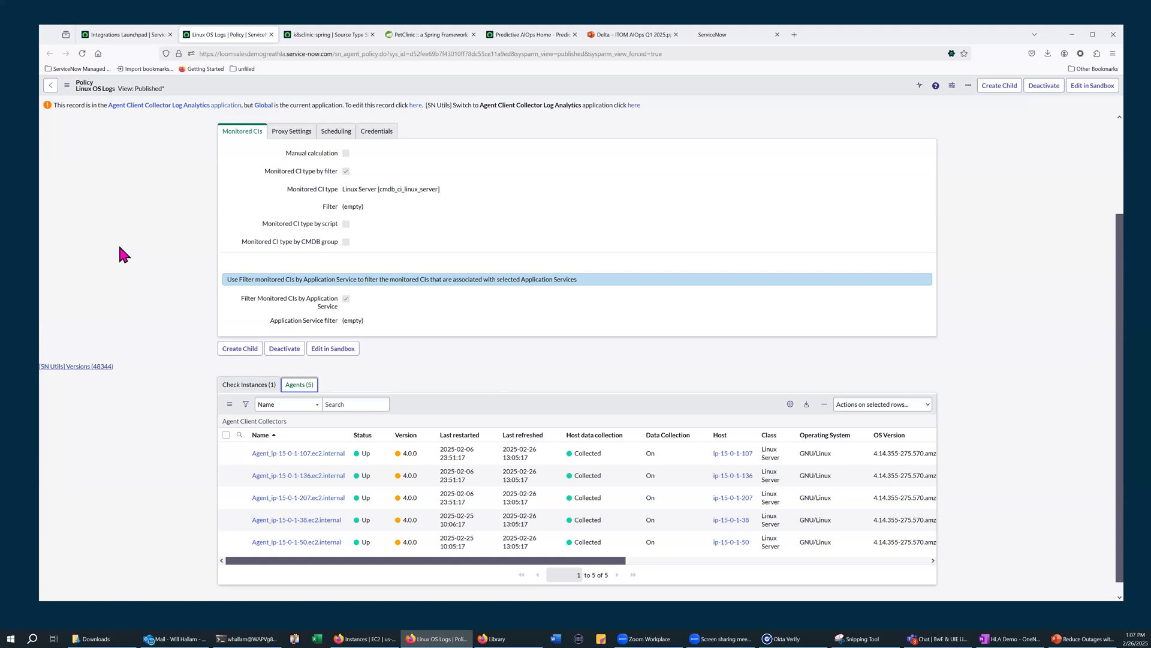
scroll(120, 254, "up", 2)
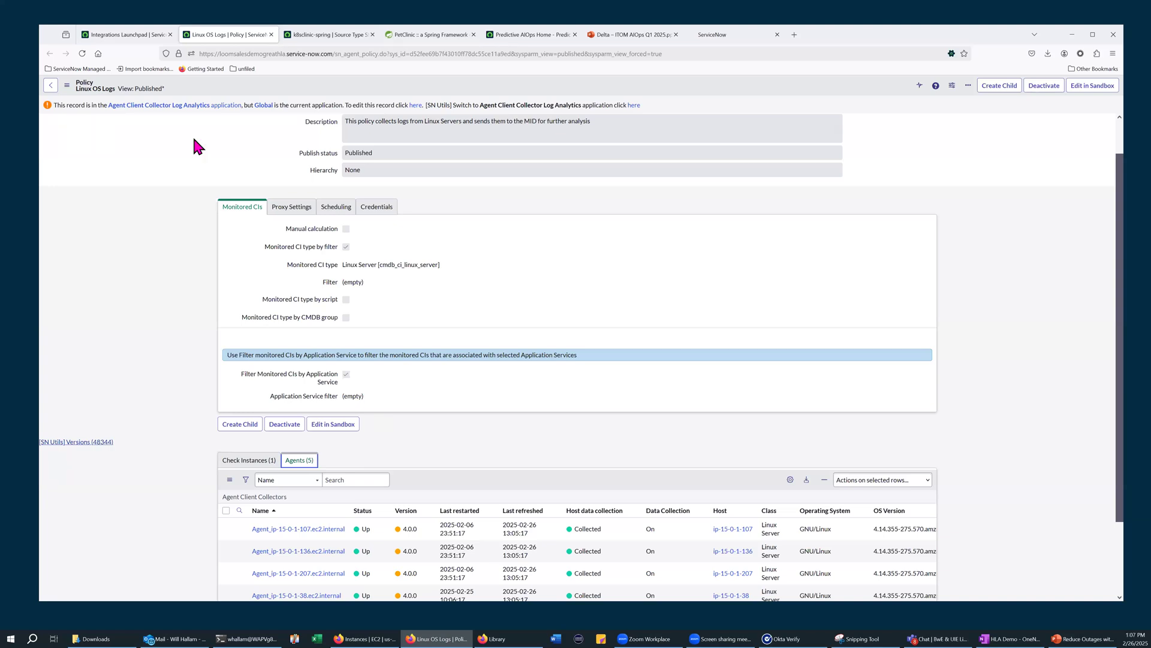
Switch to the PetClinic application and trigger its error page several times to generate exceptions
left_click(419, 38)
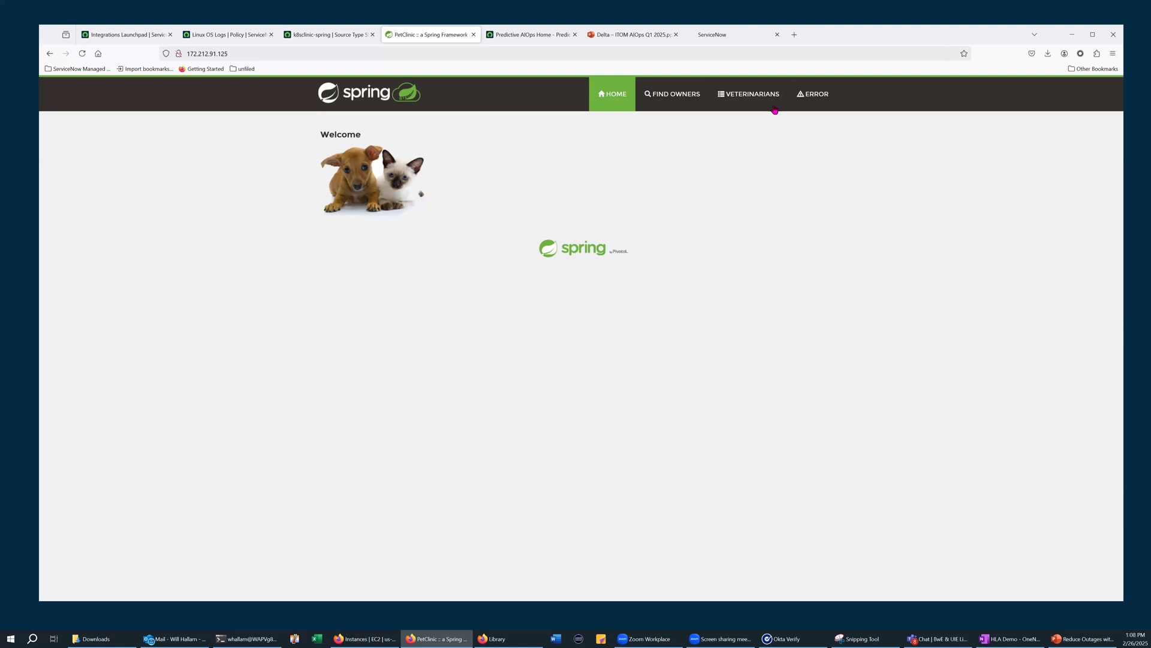
left_click(821, 100)
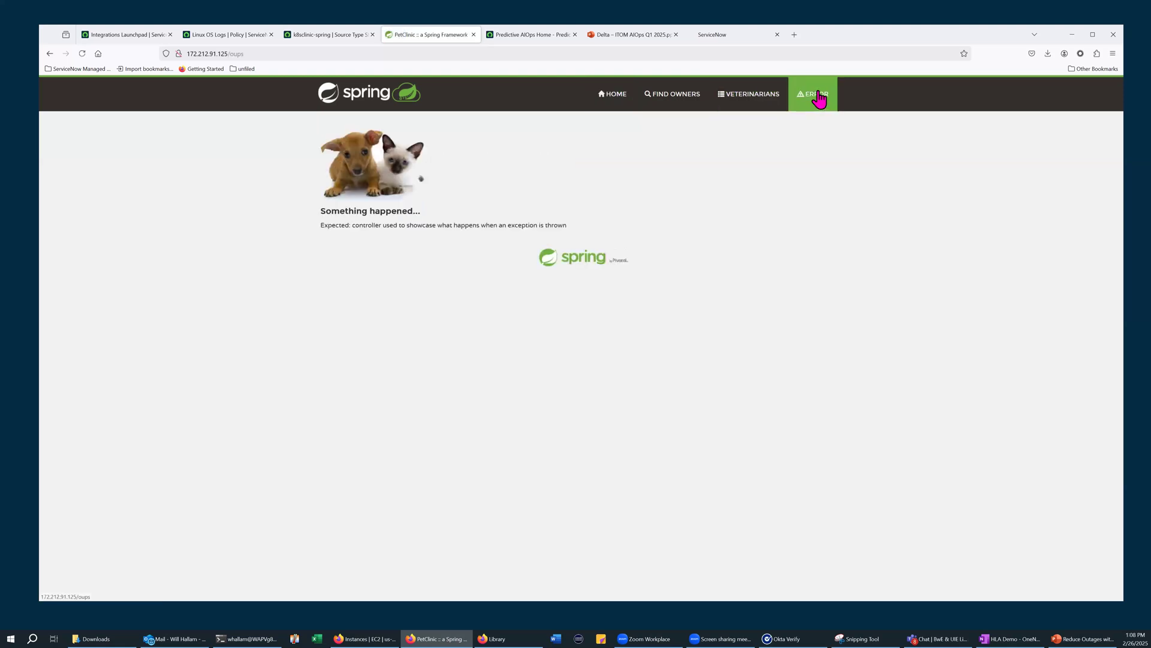
left_click(819, 100)
left_click(820, 99)
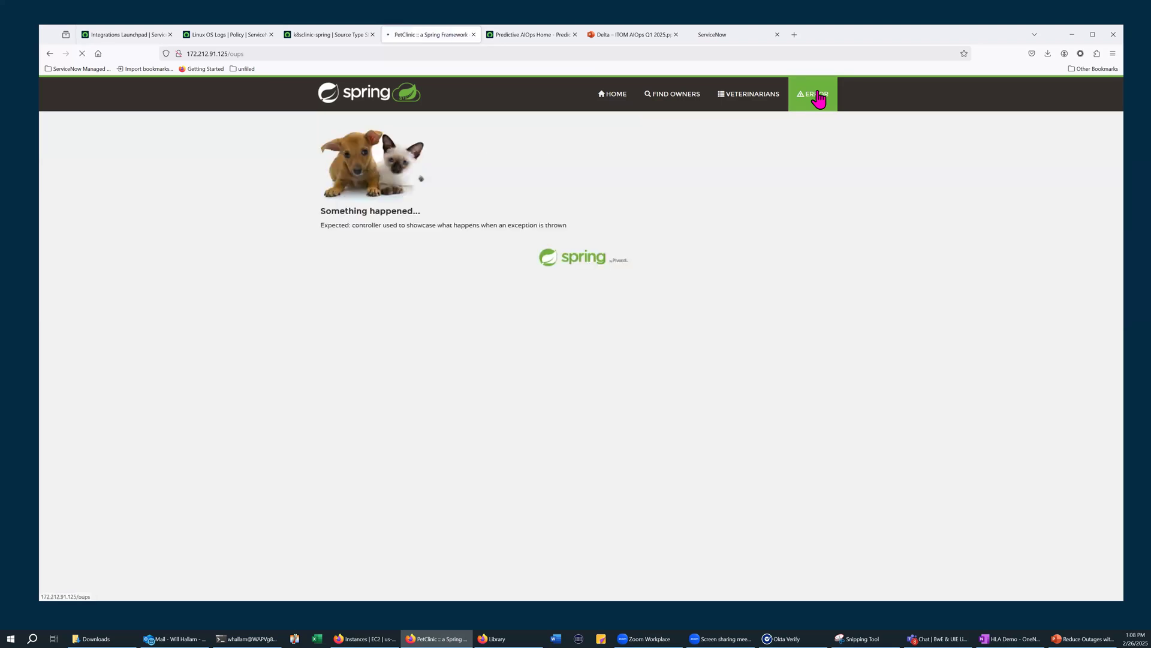
left_click(820, 100)
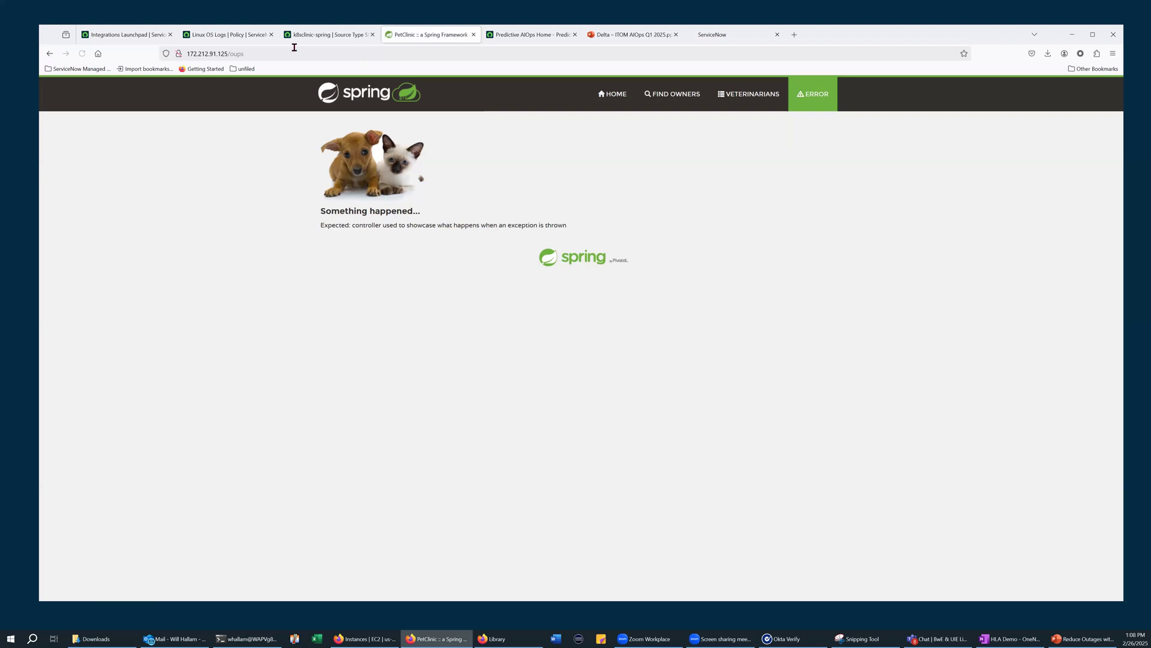
Open the Generate Application Errors request in Predictive AIOps Workshop and select servers ip-15-0-1-107, ip-15-0-1-38 and ip-15-0-1-50
left_click(498, 41)
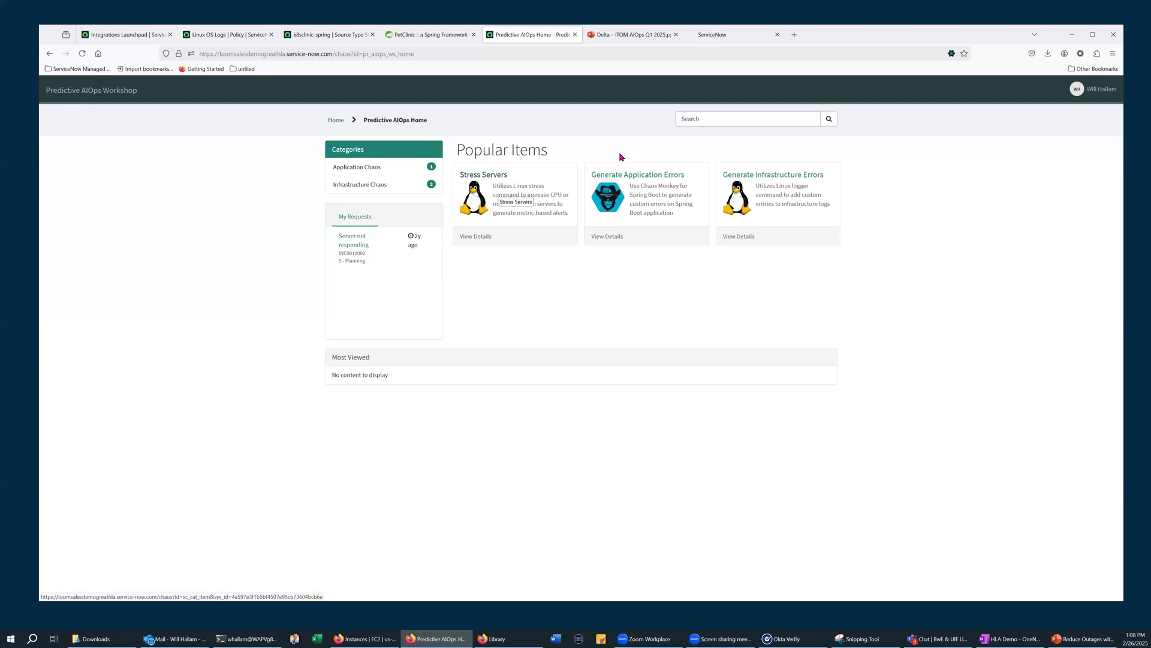
left_click(654, 185)
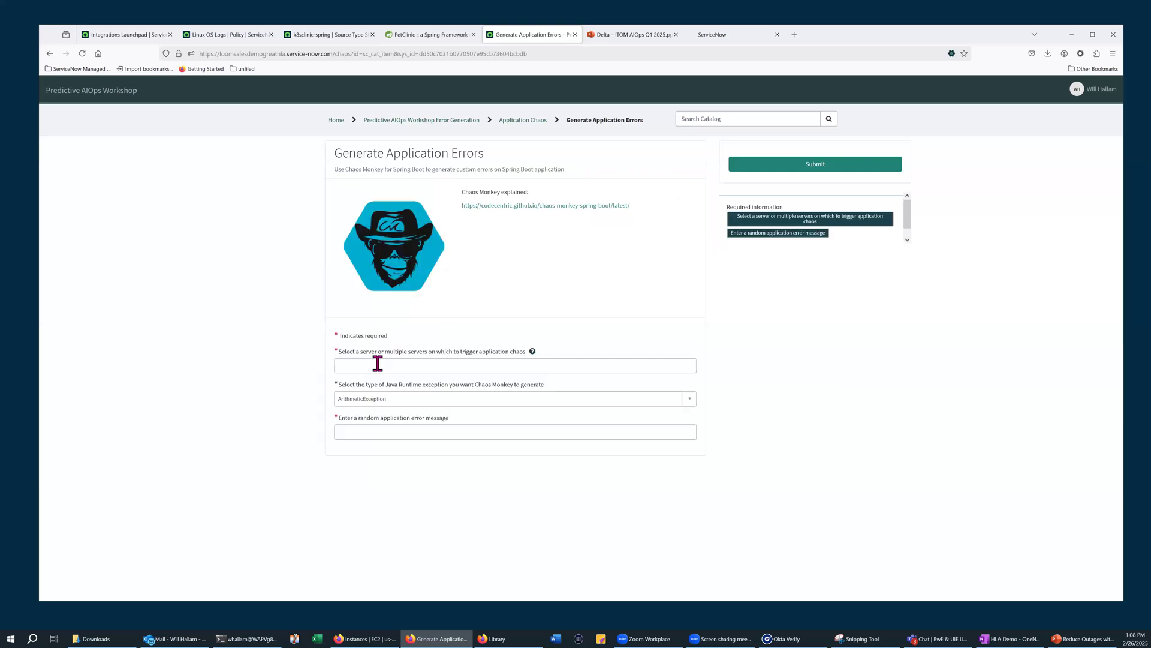
left_click(377, 368)
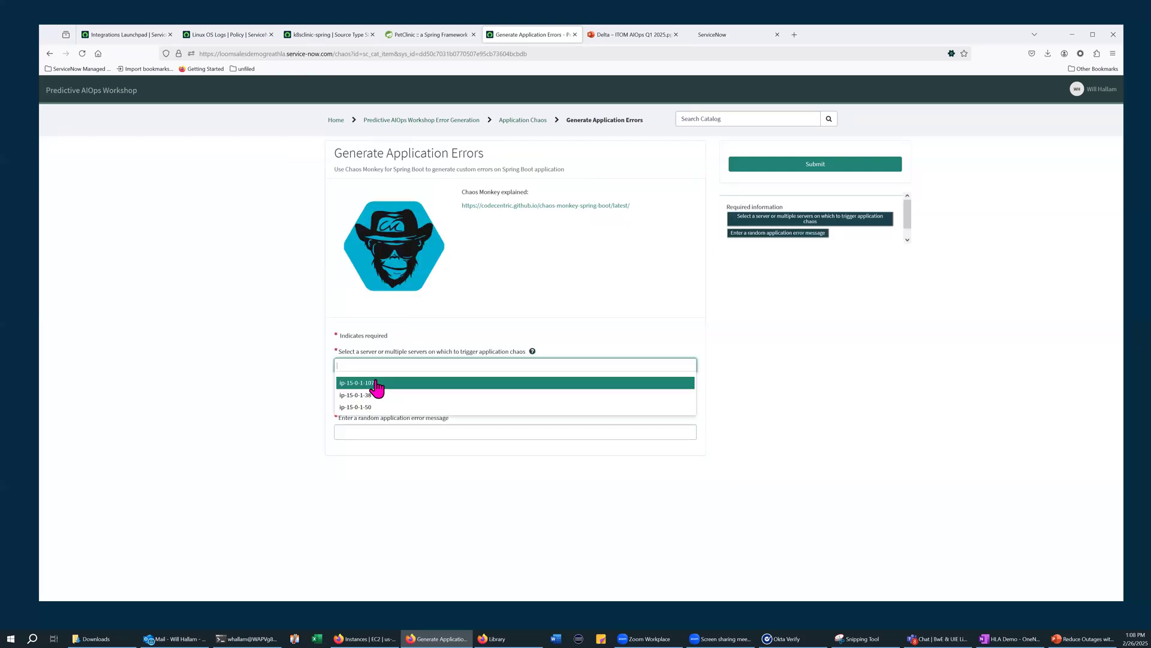
left_click(377, 384)
left_click(419, 366)
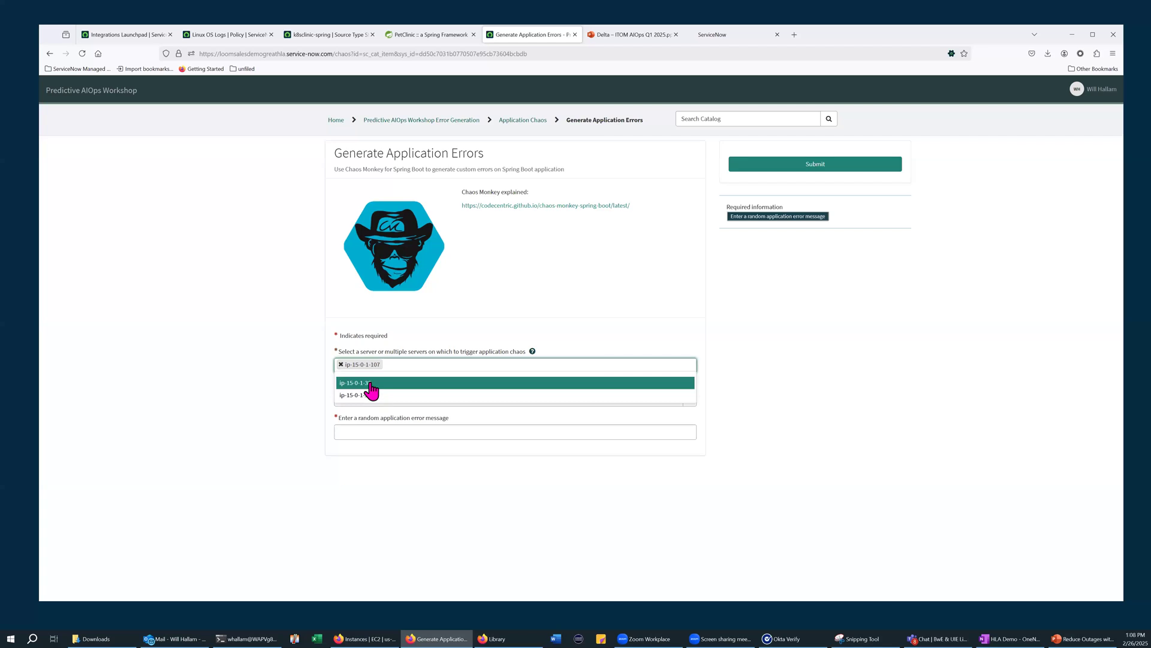
left_click(380, 385)
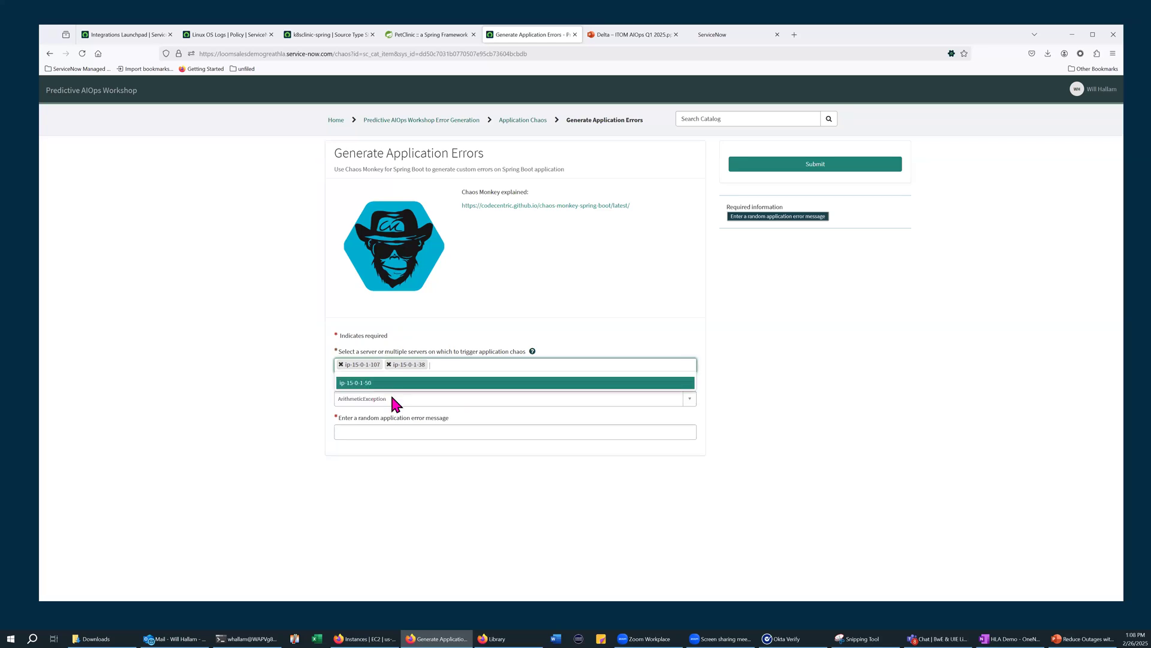
left_click(391, 388)
Submit the application error request with exception type ClassCastException and the message "fatal class exception at offset 0xd3adb33f"
left_click(391, 397)
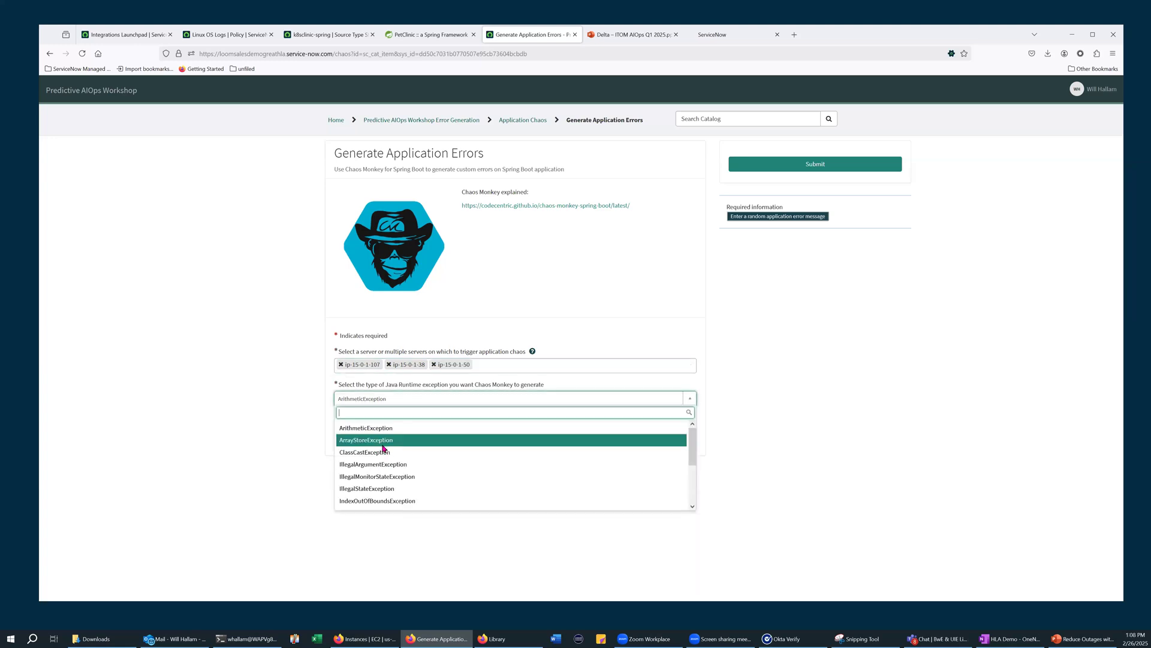
left_click(385, 449)
left_click(388, 432)
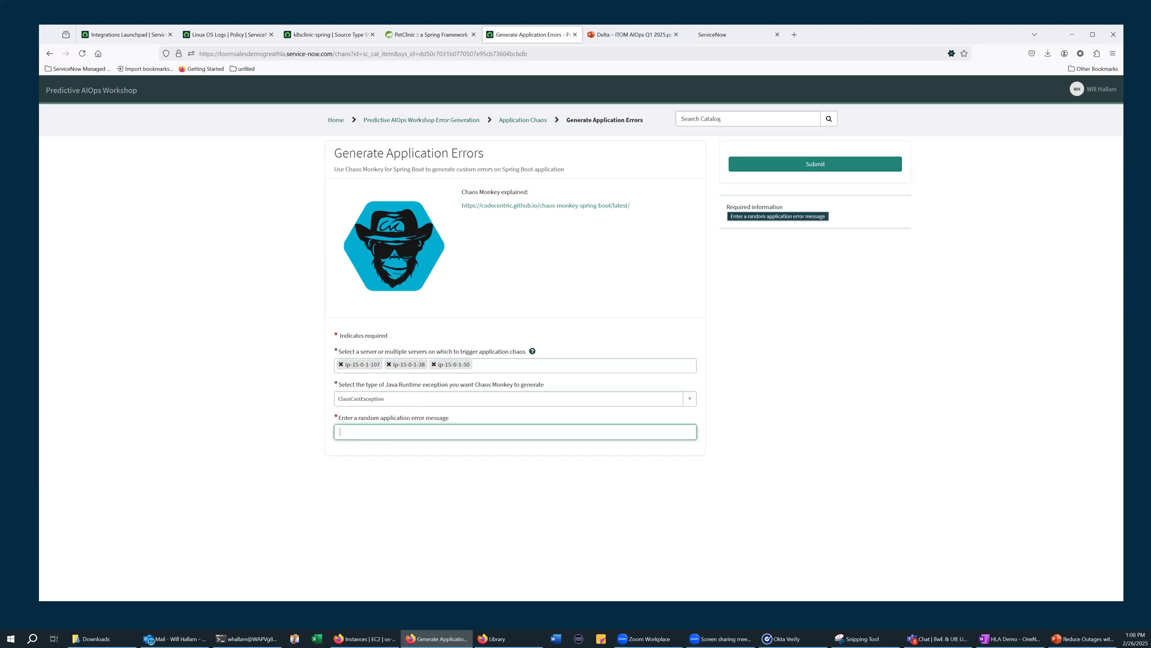
type("fatal class ex")
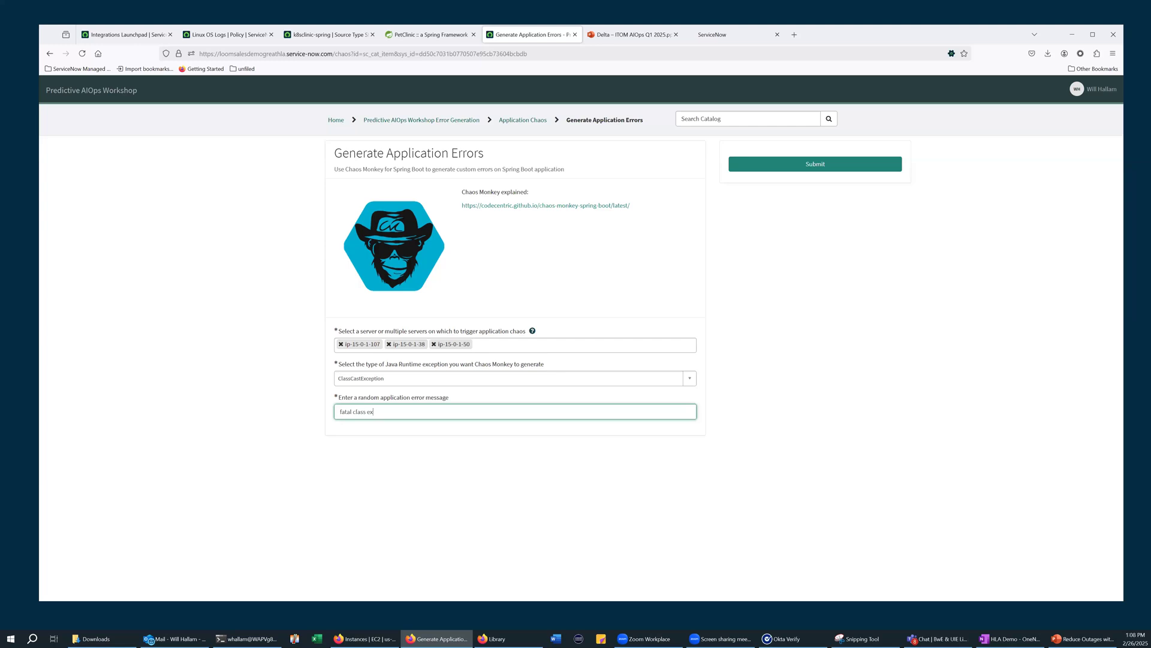
type("ception at offset 0xd3adb33f")
left_click(777, 166)
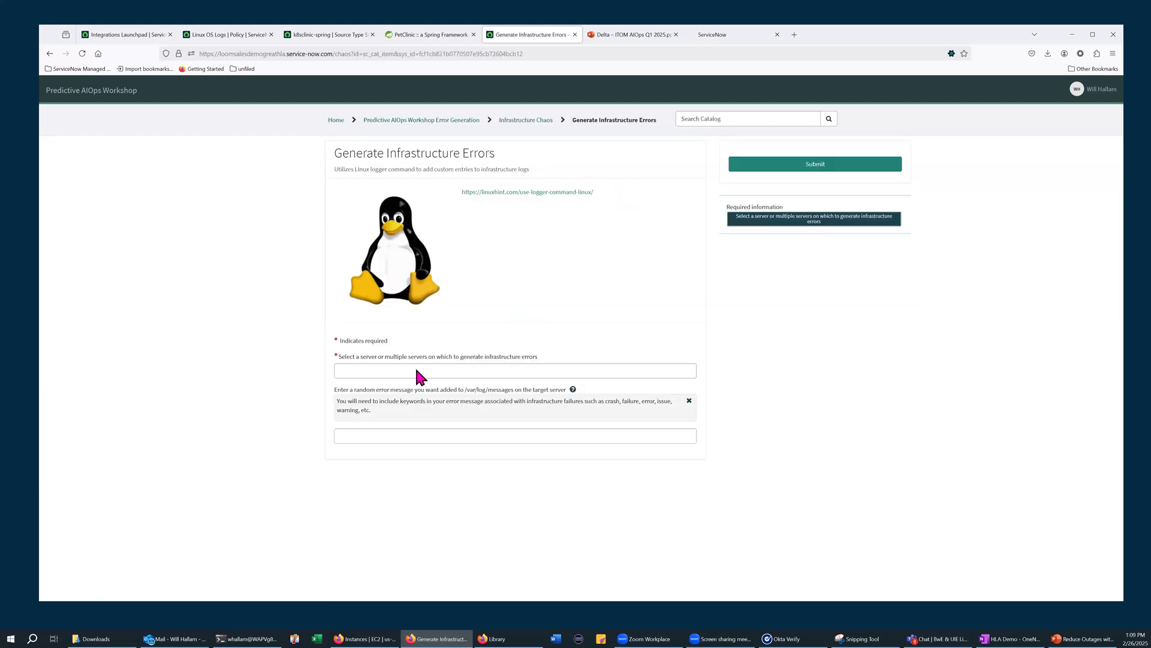
Select servers ip-15-0-1-107, ip-15-0-1-136, ip-15-0-1-207, ip-15-0-1-38 and ip-15-0-1-50 as targets for the infrastructure errors
left_click(444, 370)
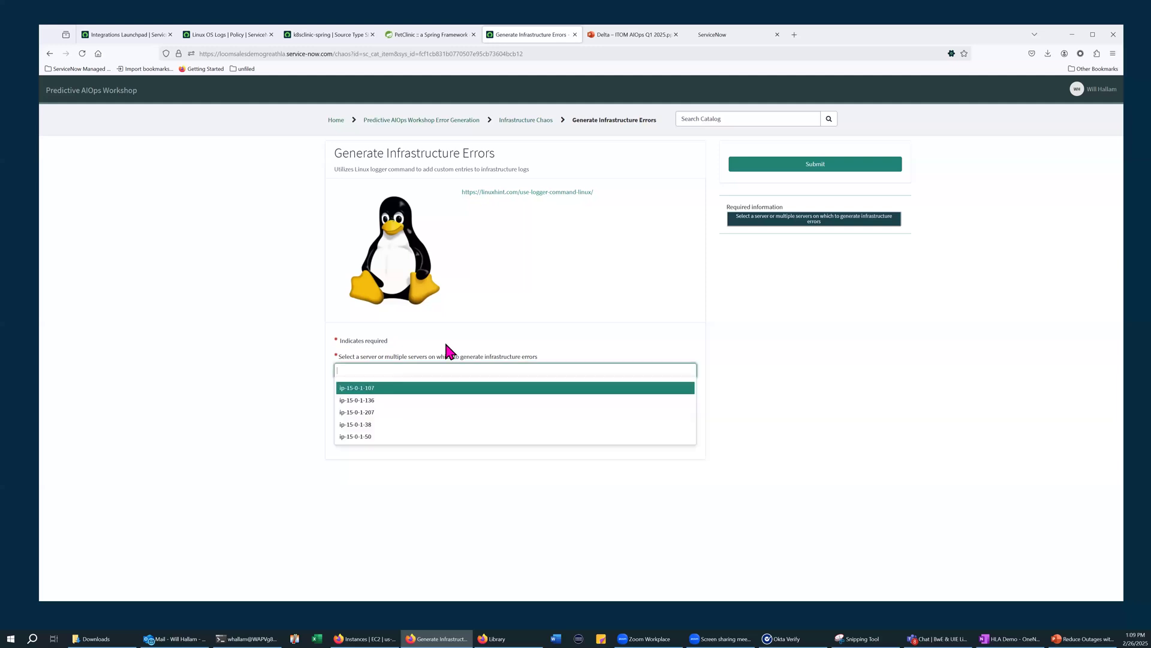
left_click(375, 388)
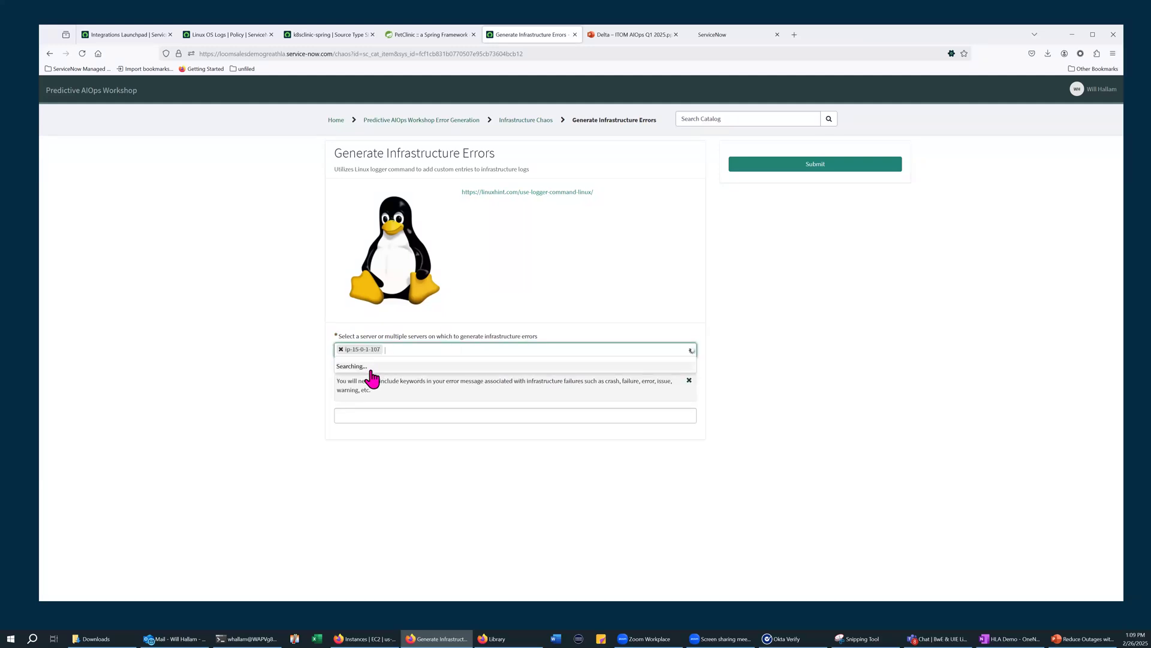
key("Return")
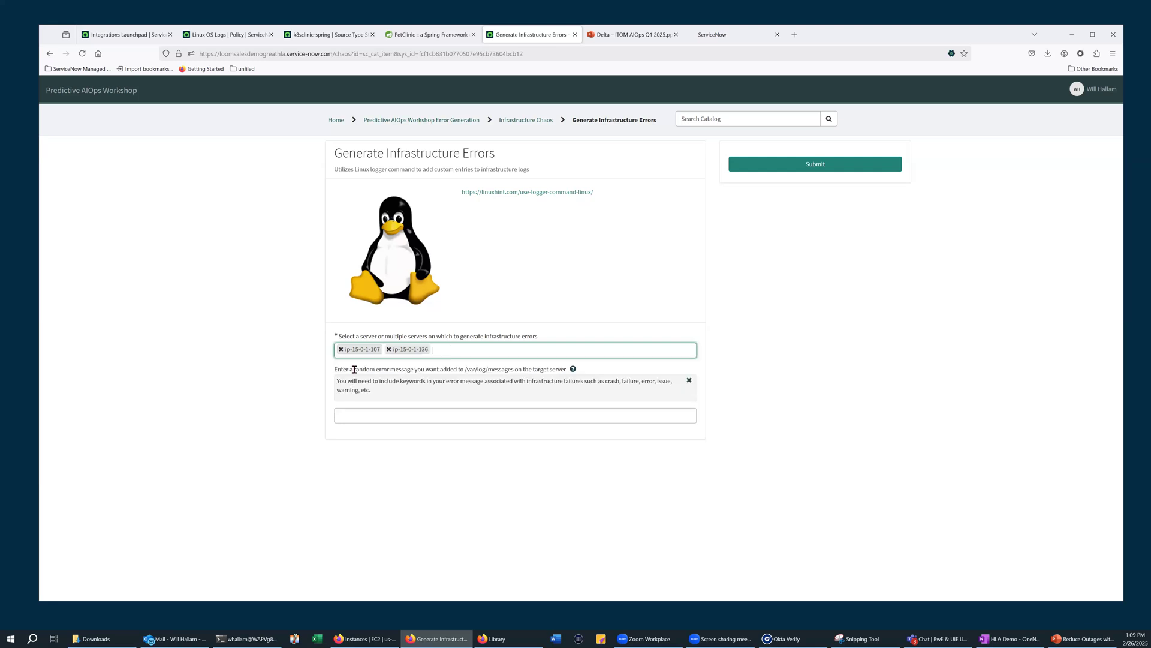
key("Return")
key("Return")
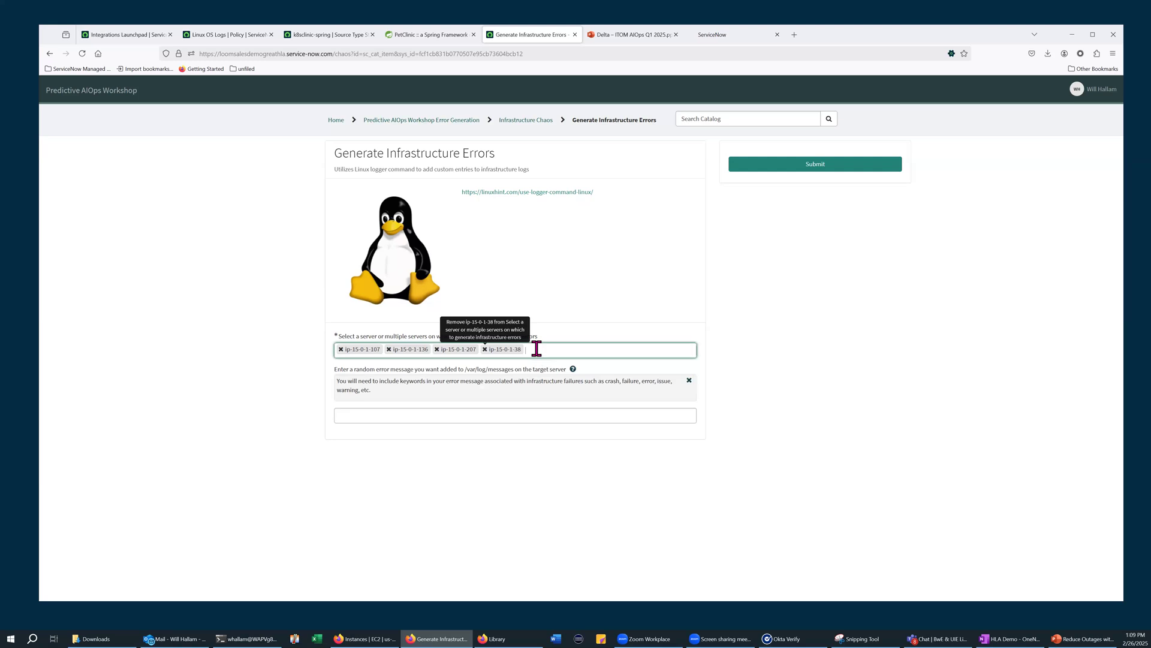
key("Return")
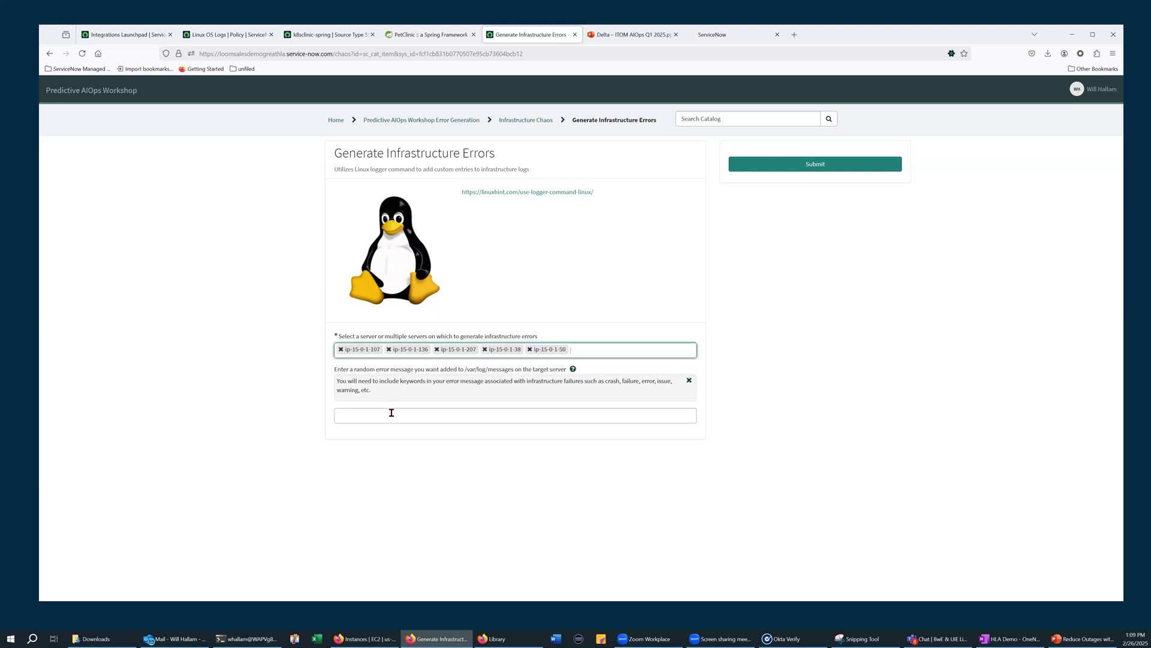
Submit the infrastructure error request with the message "fatal out of memory error, process ID 354"
left_click(391, 413)
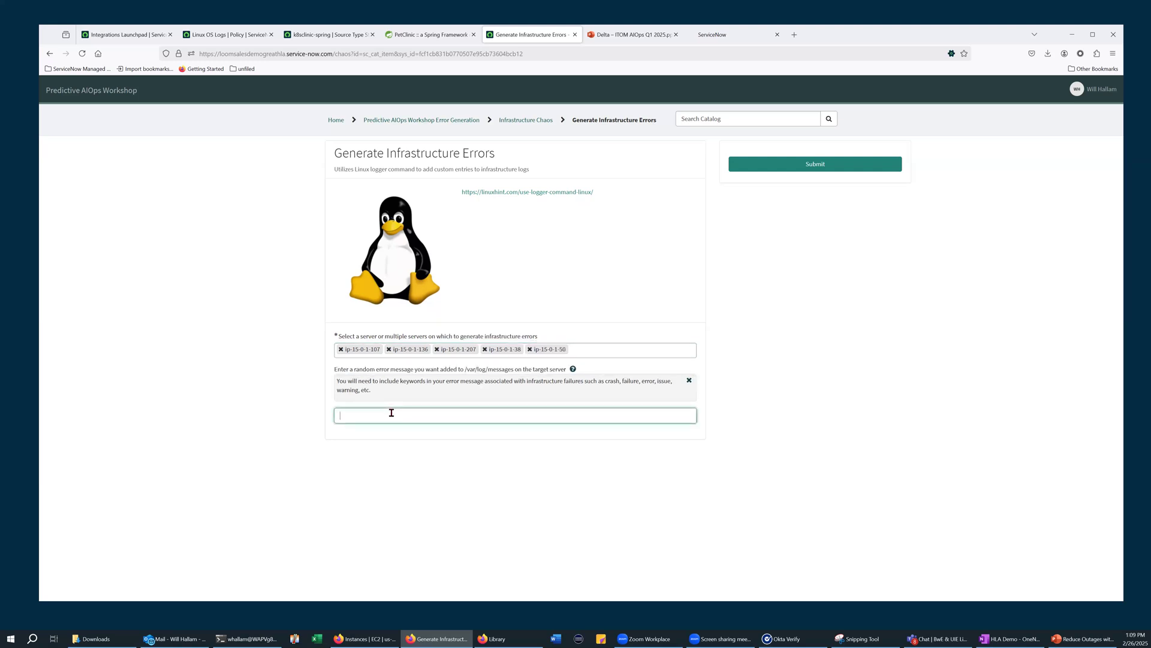
type("fatal out of memory error, process ID 354")
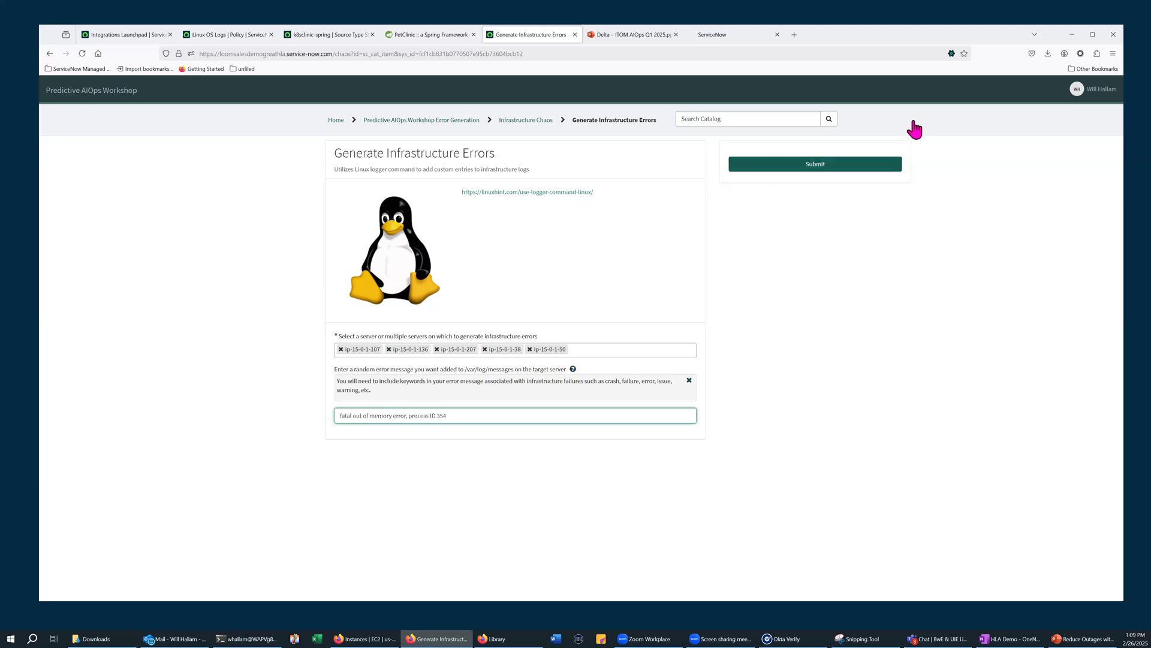
left_click(835, 163)
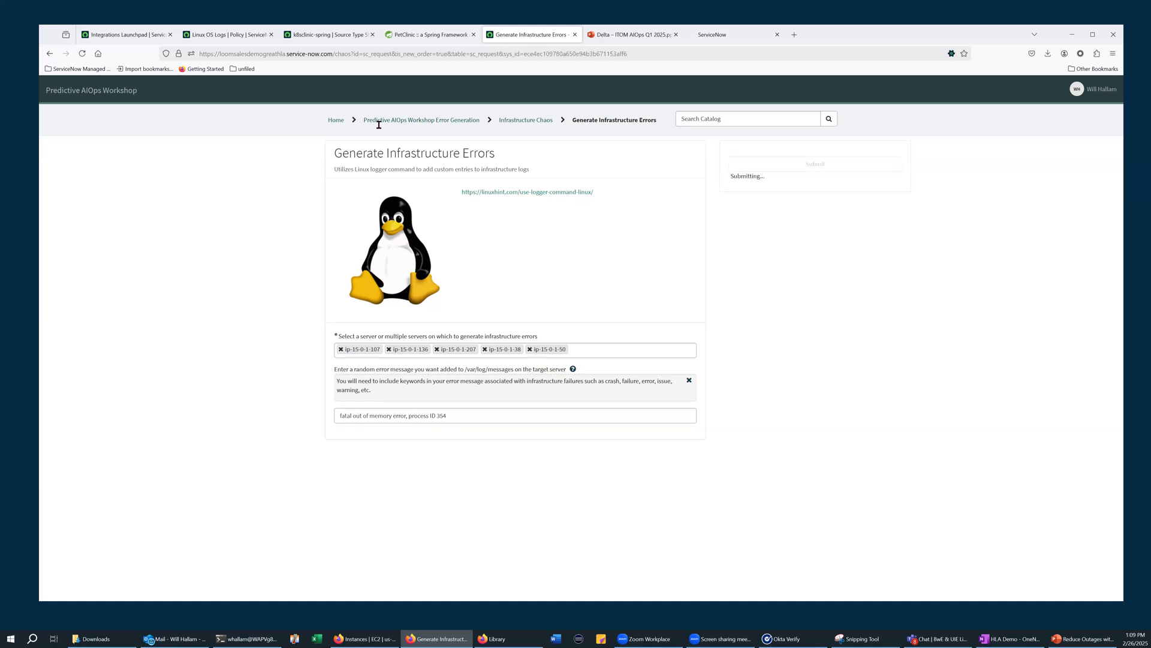
Return to the Linux OS Logs policy page in the browser and close it
left_click(118, 37)
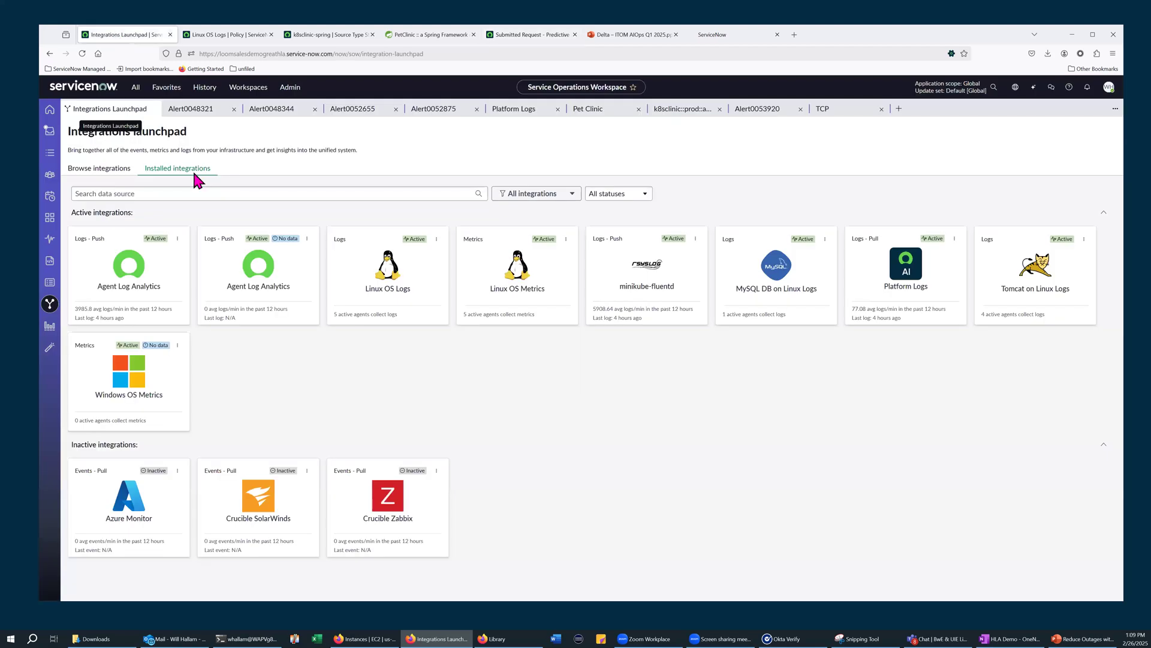
left_click(222, 36)
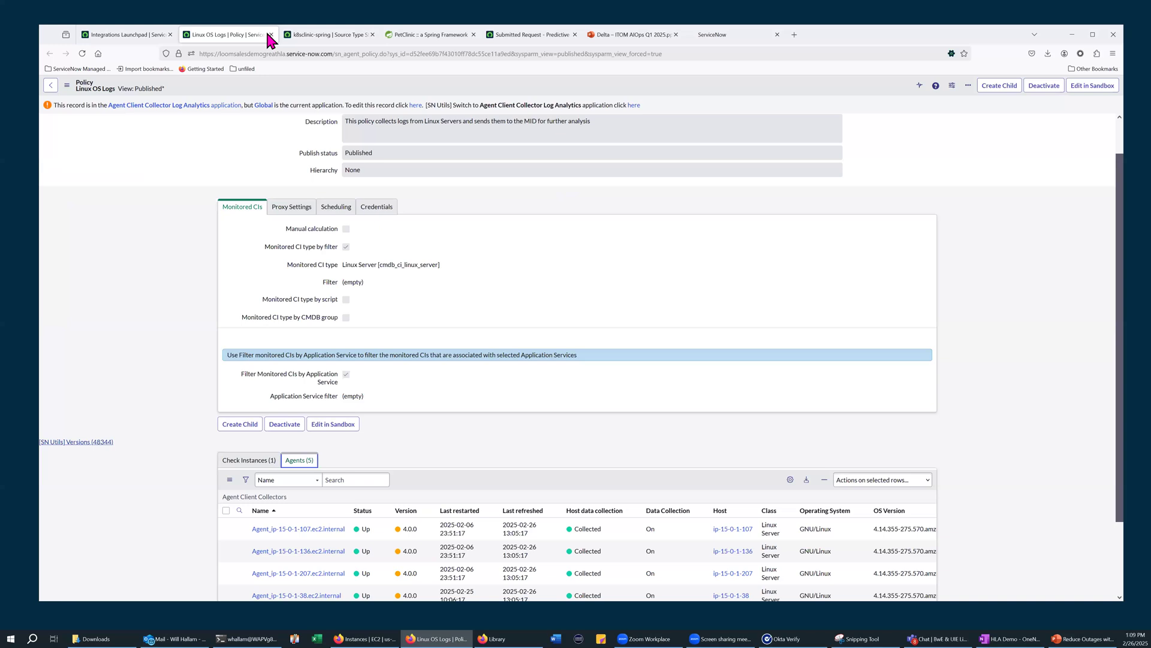
middle_click(224, 36)
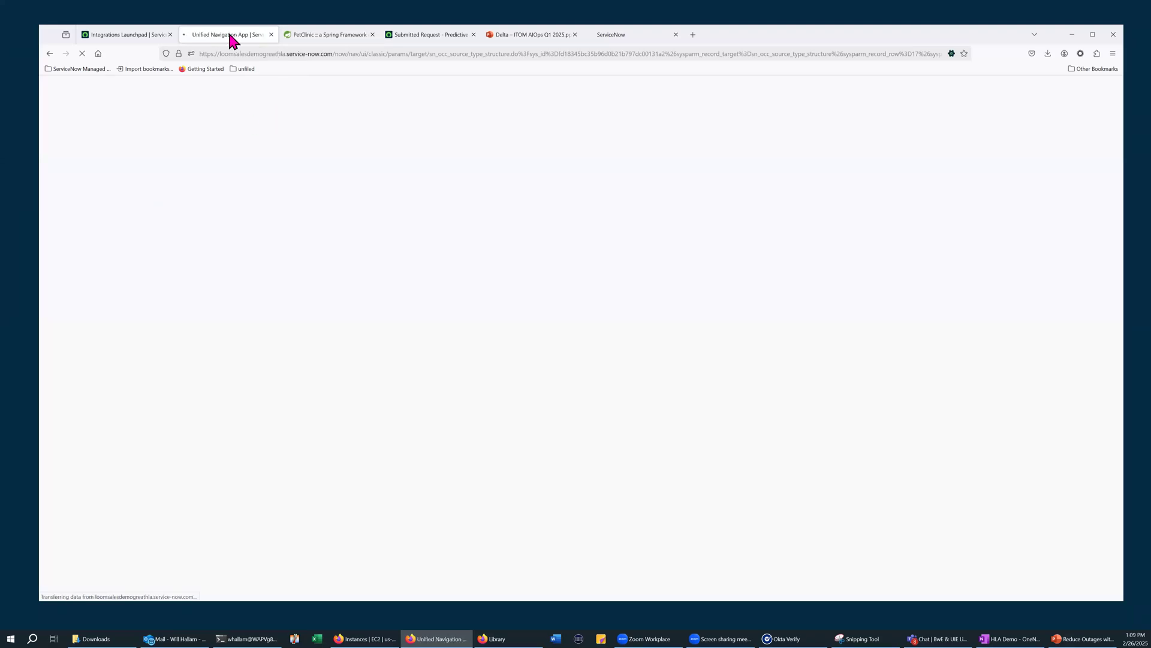
Open the minikube-fluentd data input from the Data Inputs list and go to its data input mapping
mouse_move(136, 42)
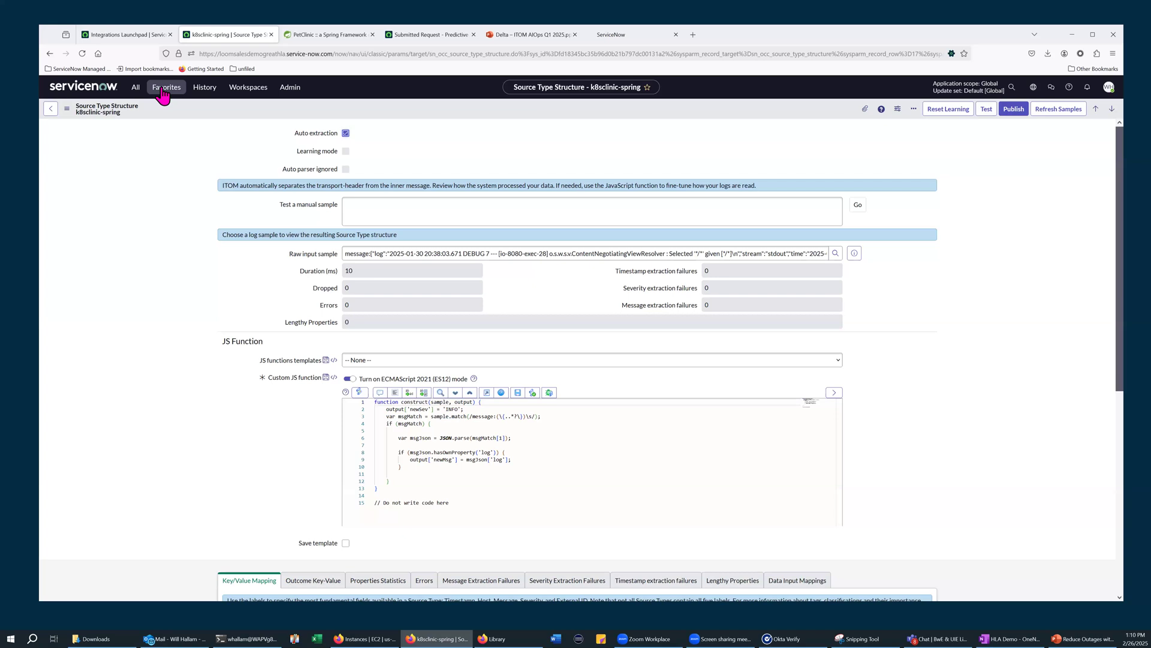
left_click(163, 93)
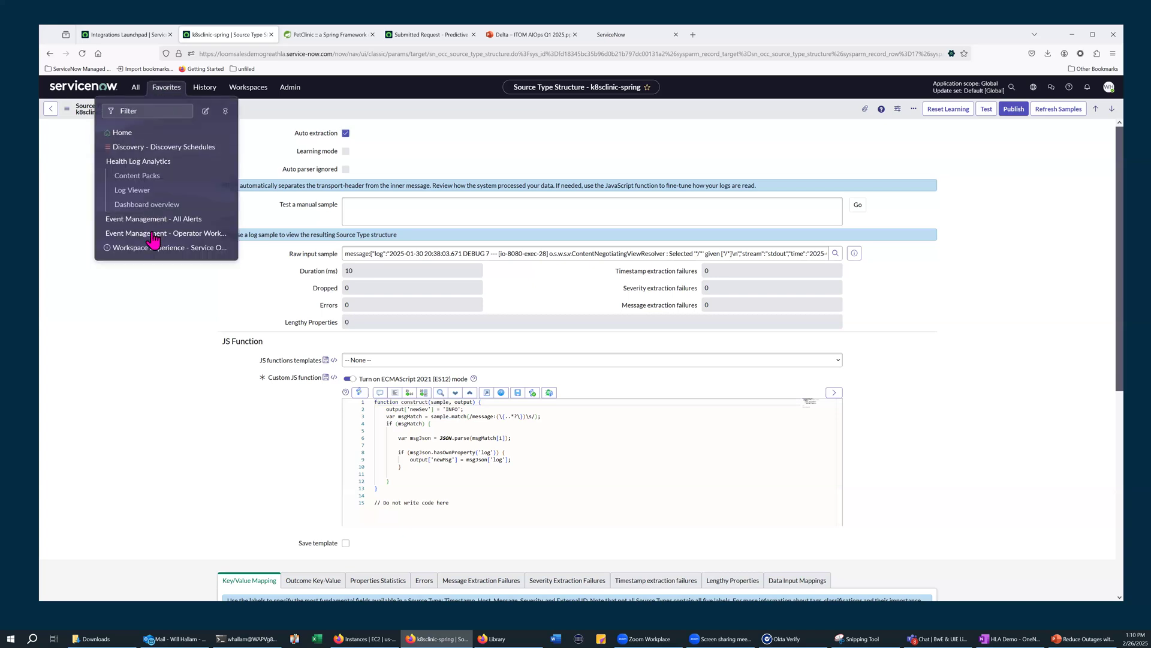
left_click(318, 353)
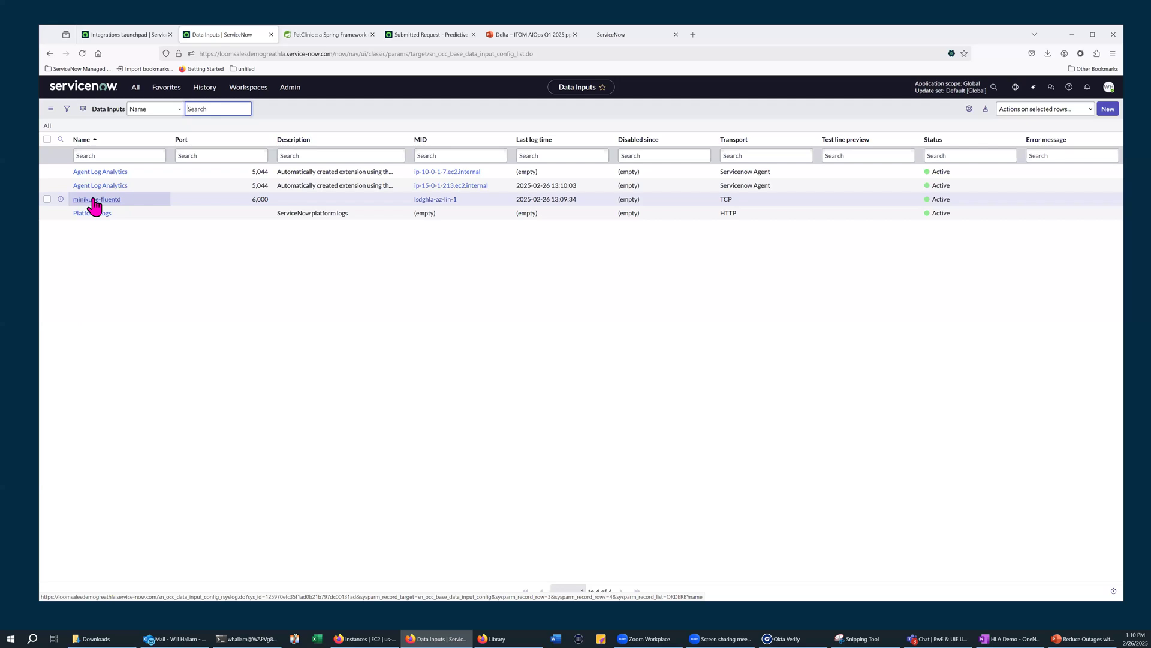
left_click(94, 201)
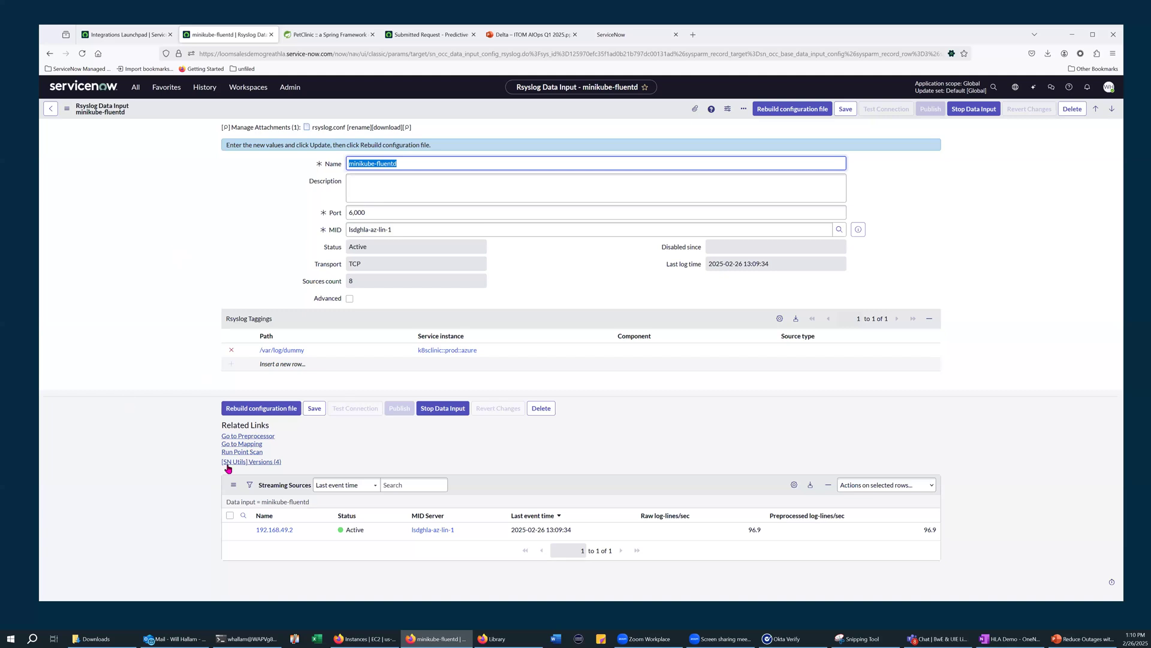
left_click(242, 444)
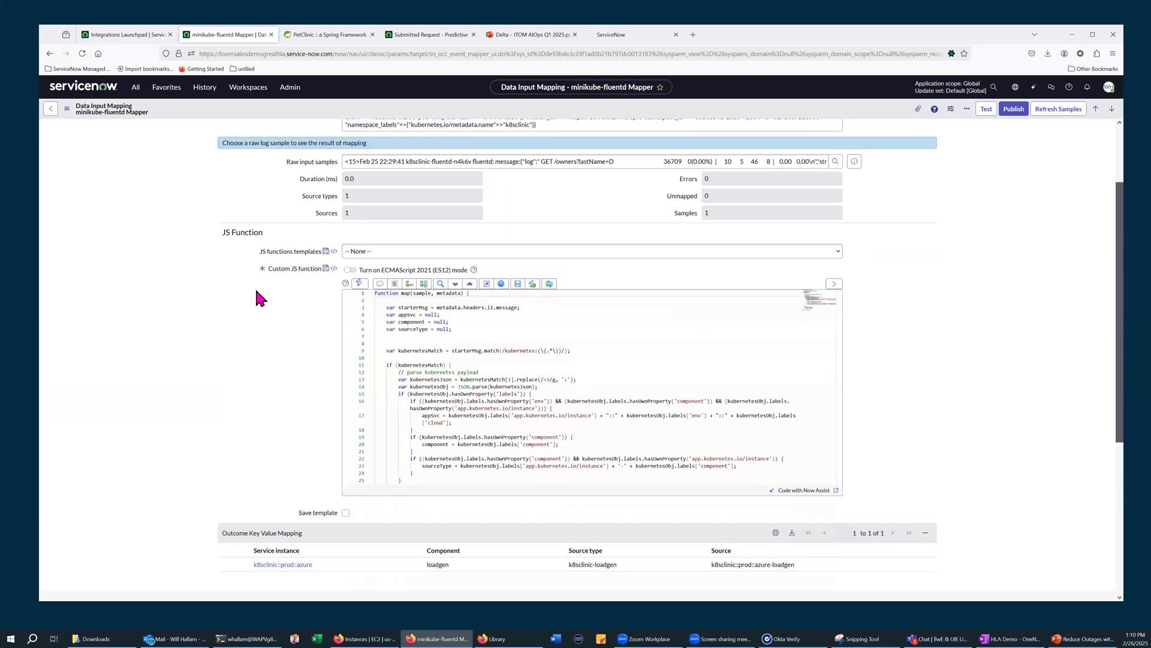
Examine the minikube-fluentd mapper's custom JS function and its raw input sample
scroll(826, 241, "down", 3)
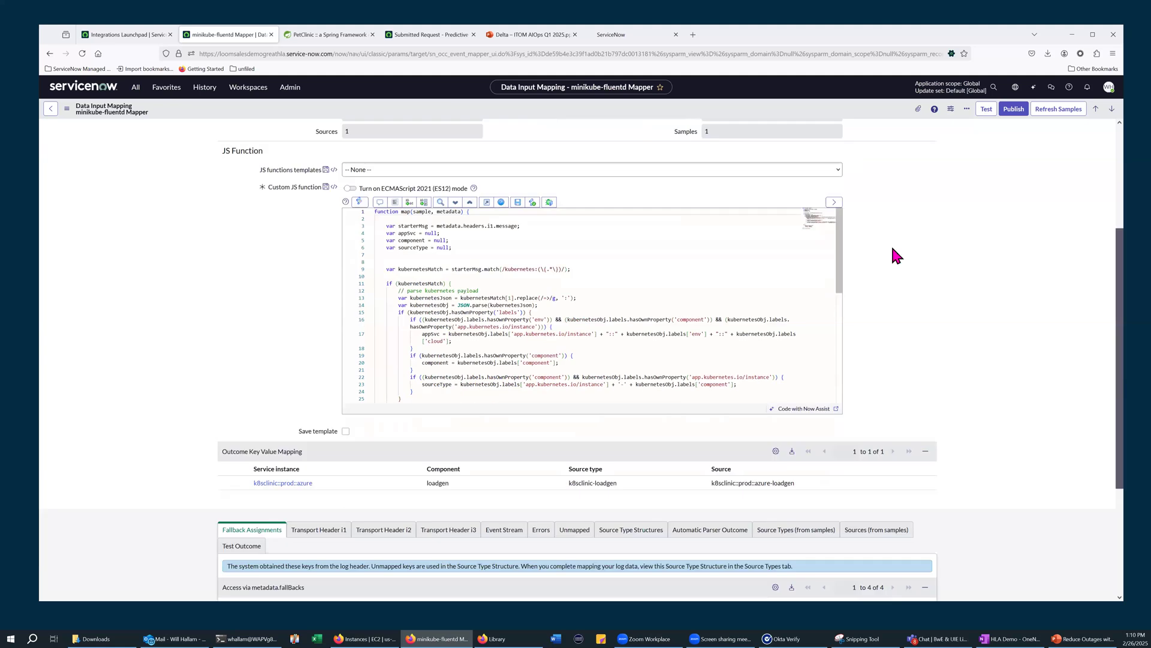
scroll(822, 318, "up", 1)
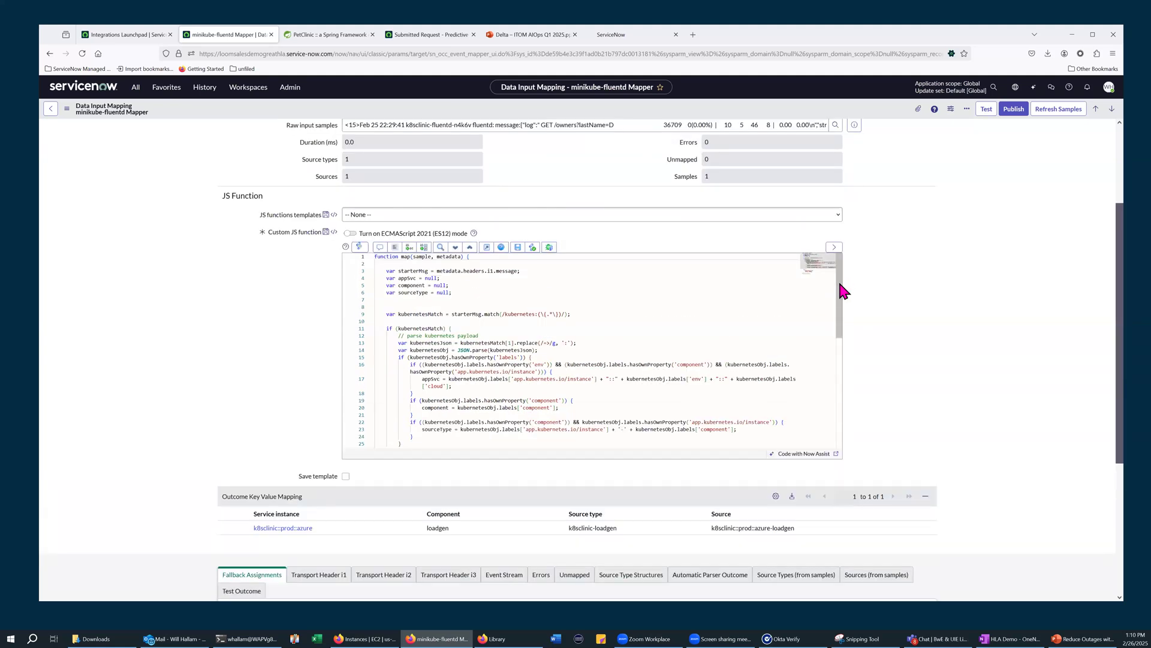
scroll(840, 312, "down", 1)
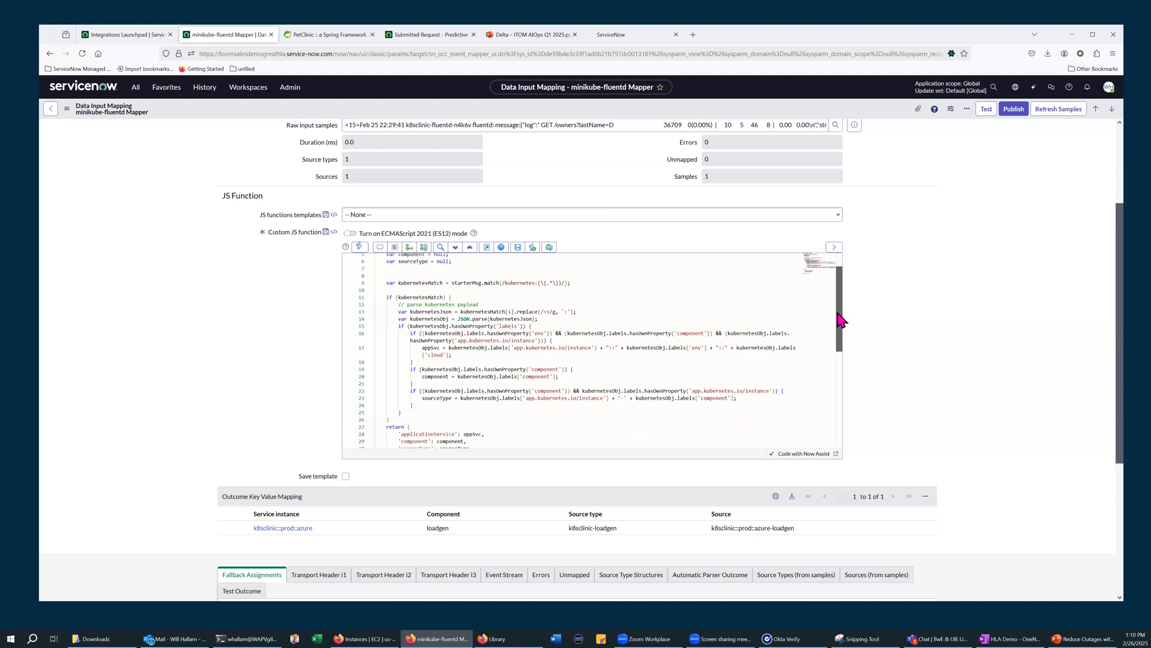
scroll(840, 313, "down", 1)
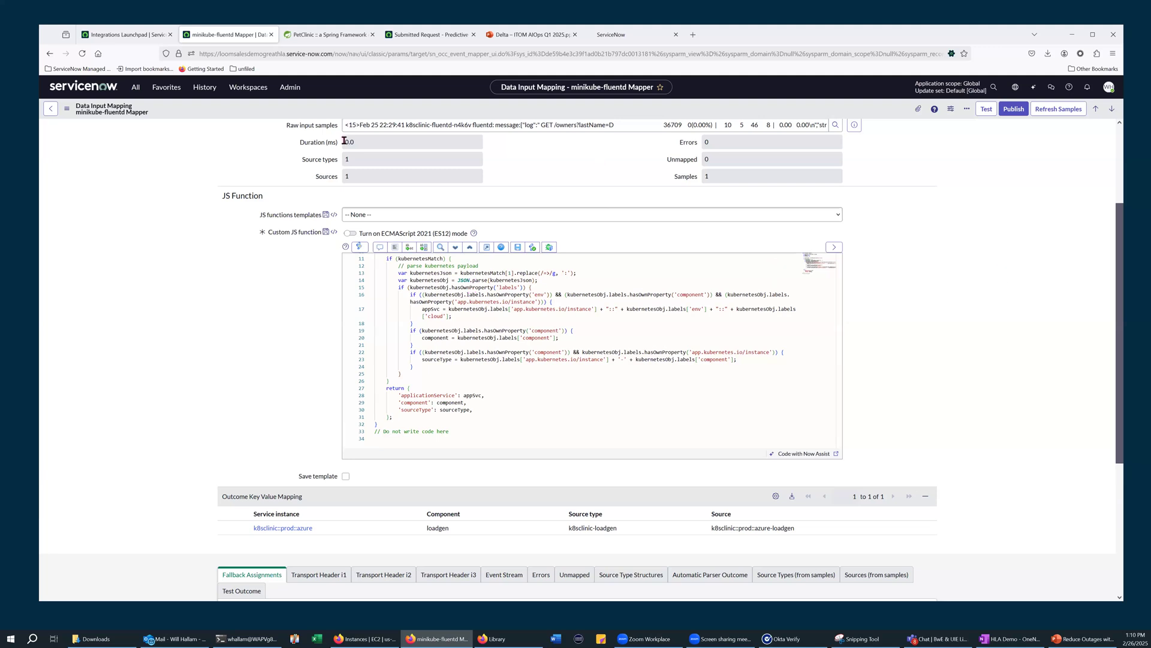
scroll(398, 175, "up", 1)
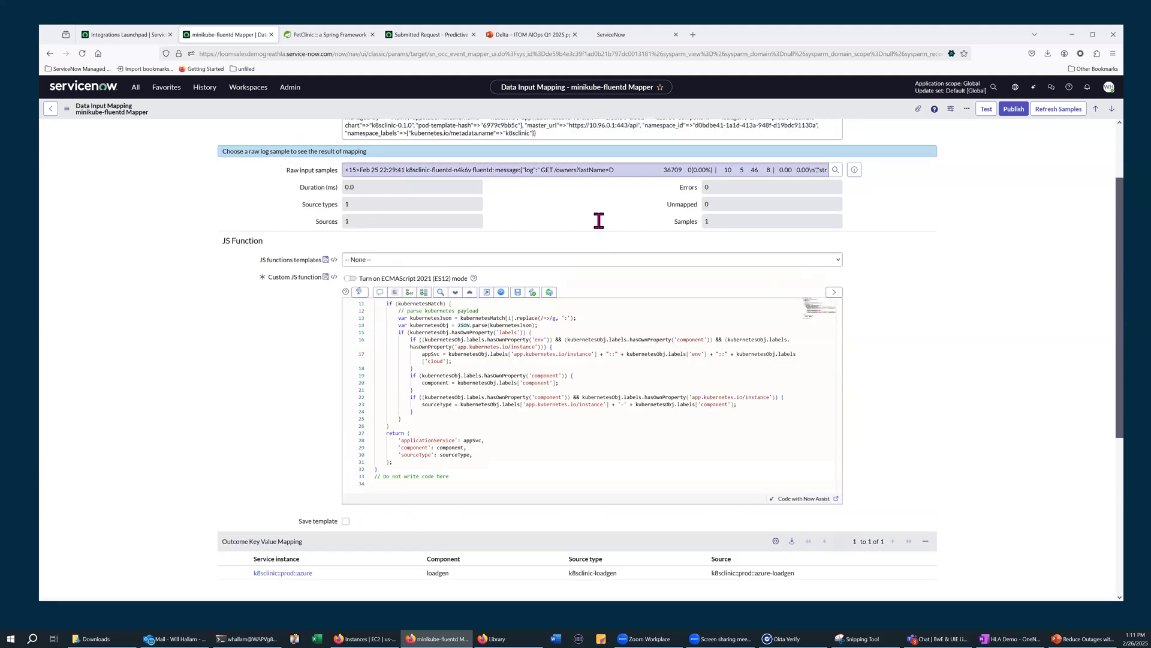
scroll(398, 188, "up", 2)
scroll(414, 263, "up", 1)
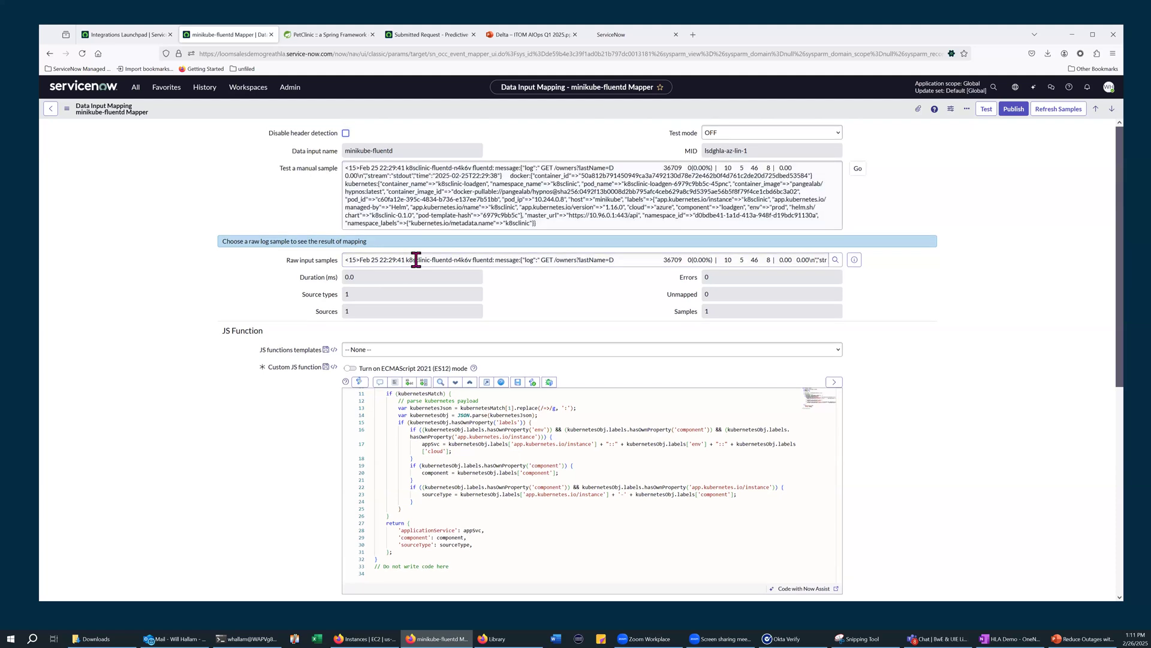
left_click(369, 258)
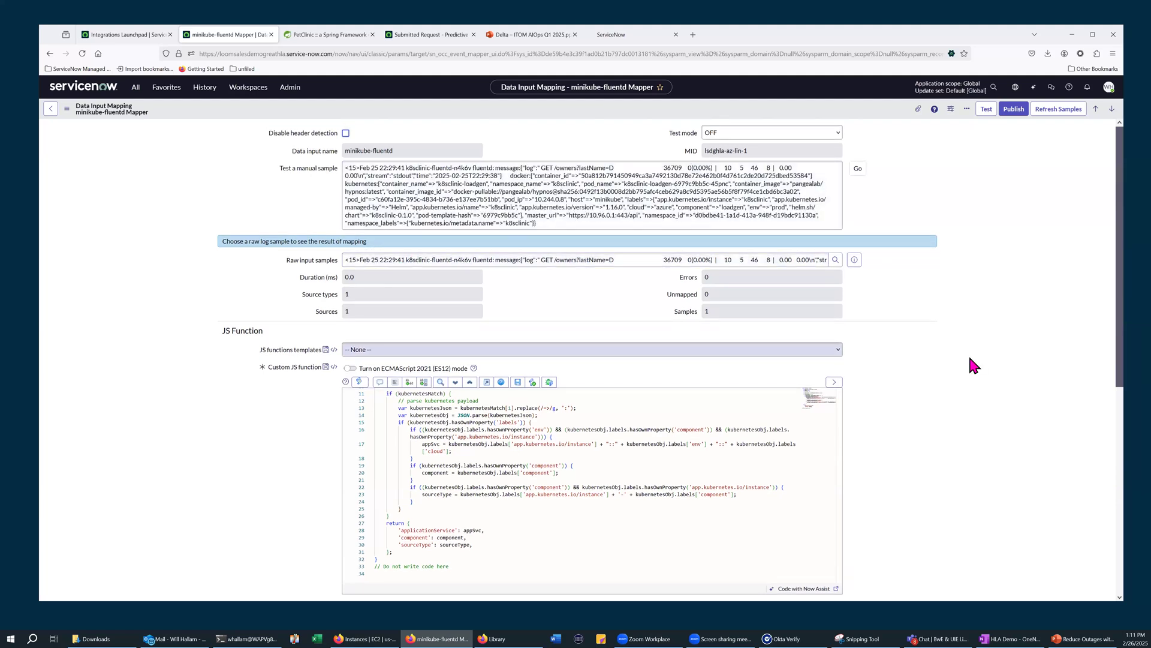
Show the source type structures related to the minikube-fluentd mapper
scroll(954, 372, "down", 4)
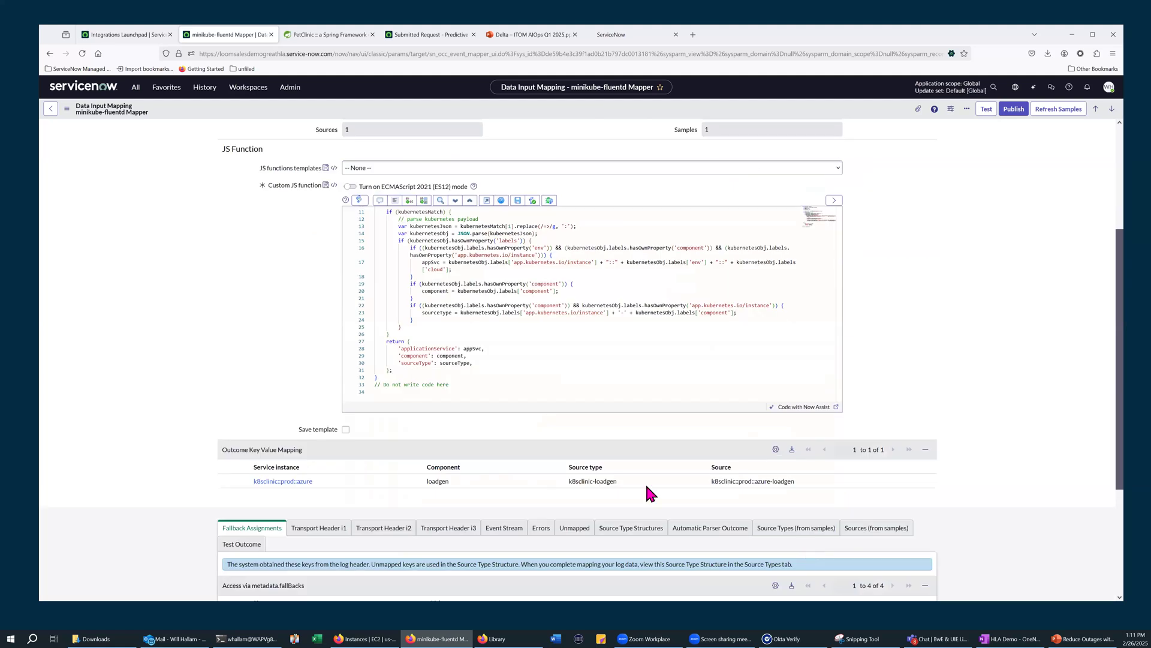
left_click(631, 485)
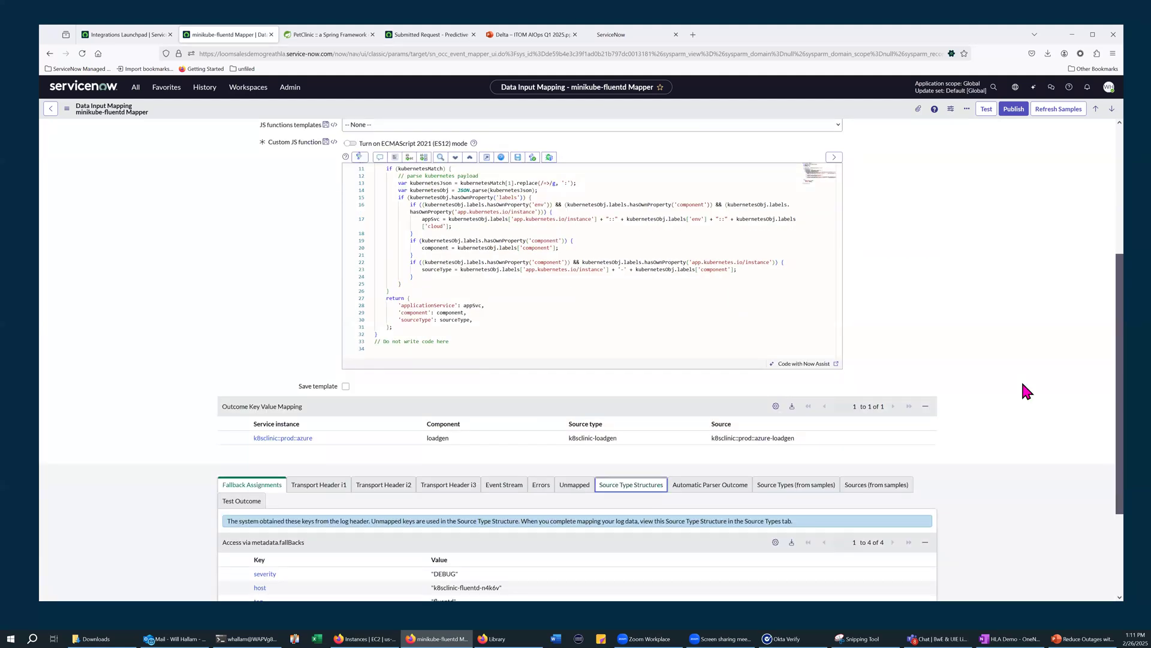
scroll(153, 471, "down", 3)
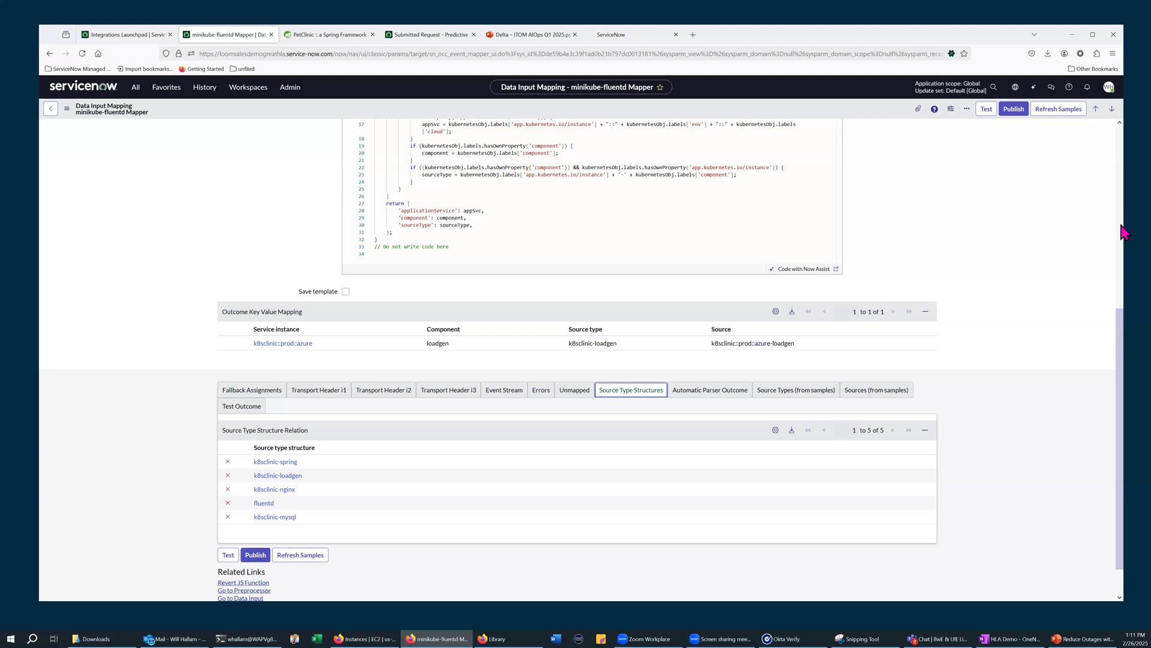
Refresh the mapper's log samples and highlight the timestamp in the raw input sample
scroll(1124, 210, "up", 3)
scroll(1125, 193, "up", 1)
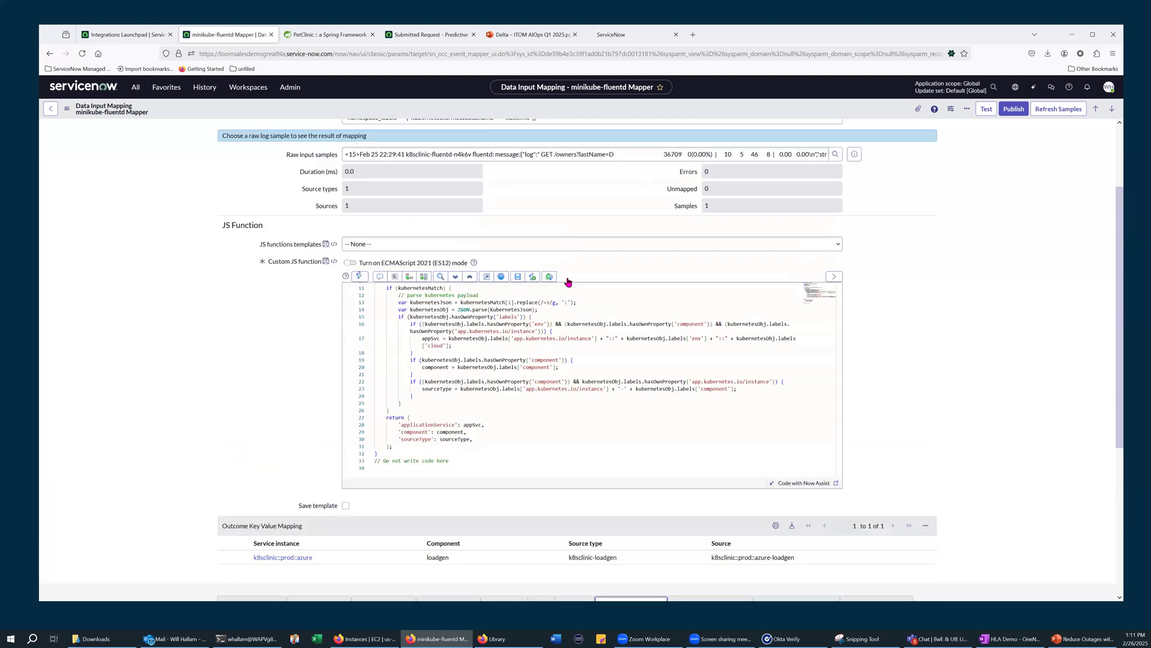
scroll(390, 111, "up", 1)
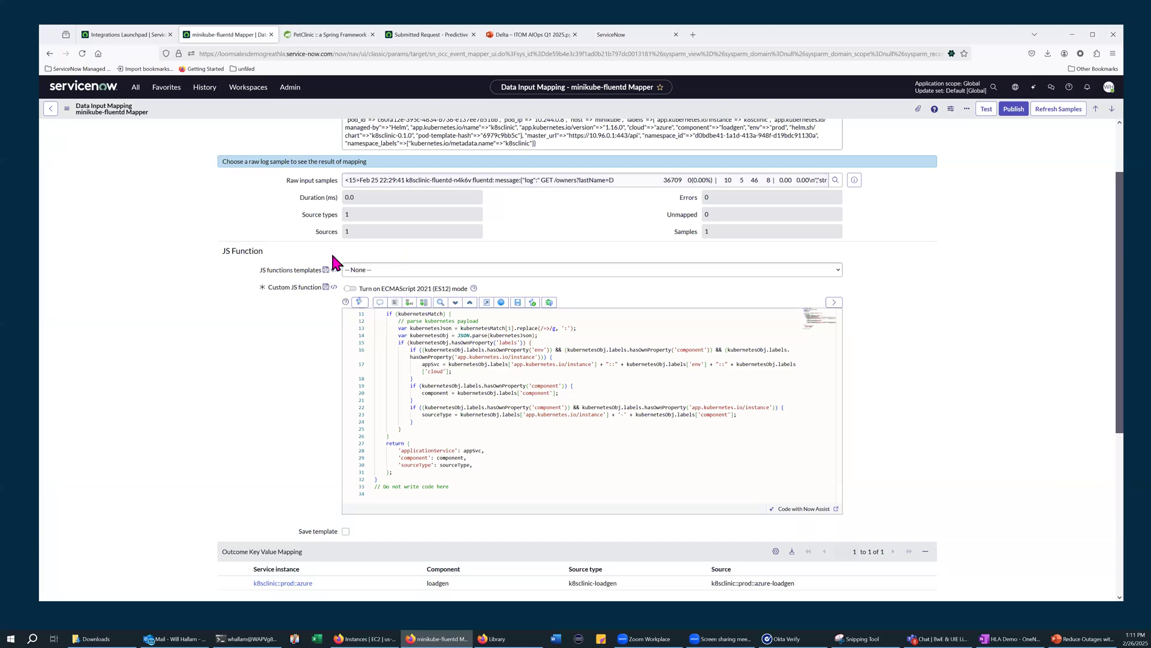
scroll(331, 251, "up", 3)
left_click(1062, 109)
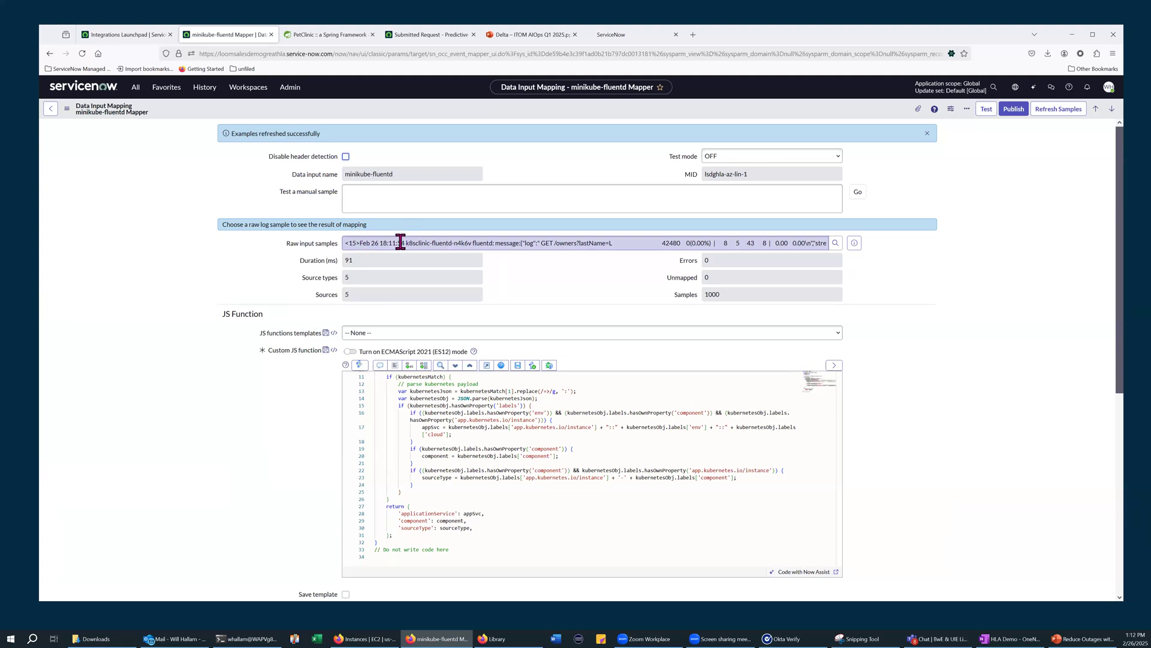
left_click(361, 243)
left_click_drag(361, 242, 353, 243)
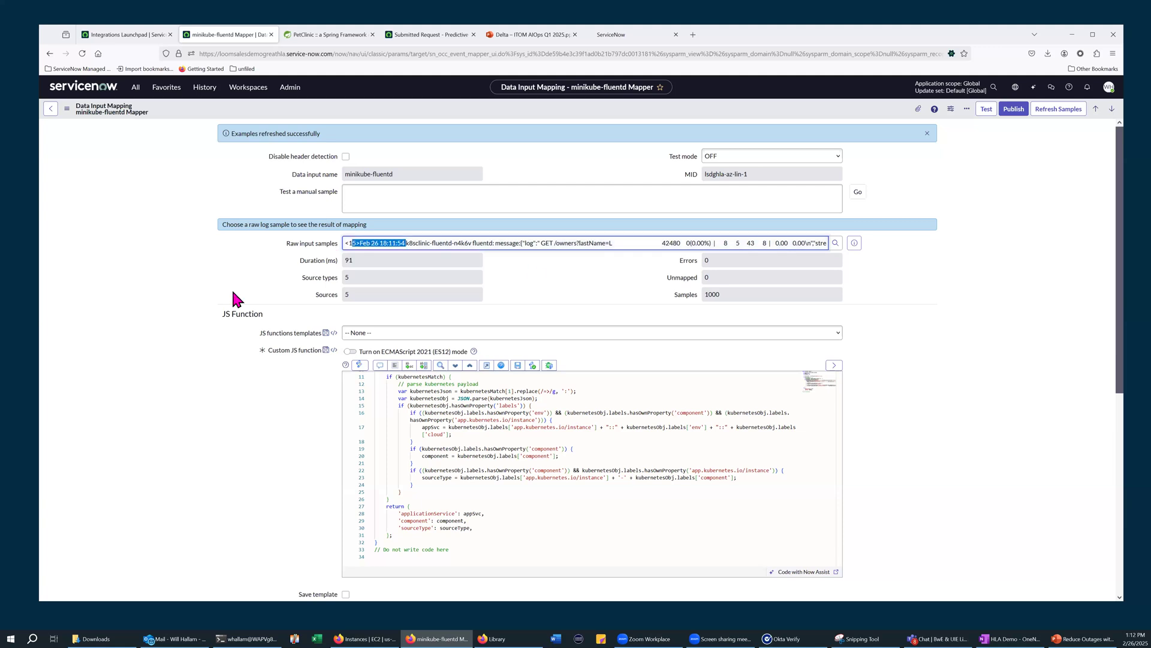
Check the minikube-fluentd mapper's mapping errors and review the sample statistics above the JS function
scroll(233, 298, "down", 2)
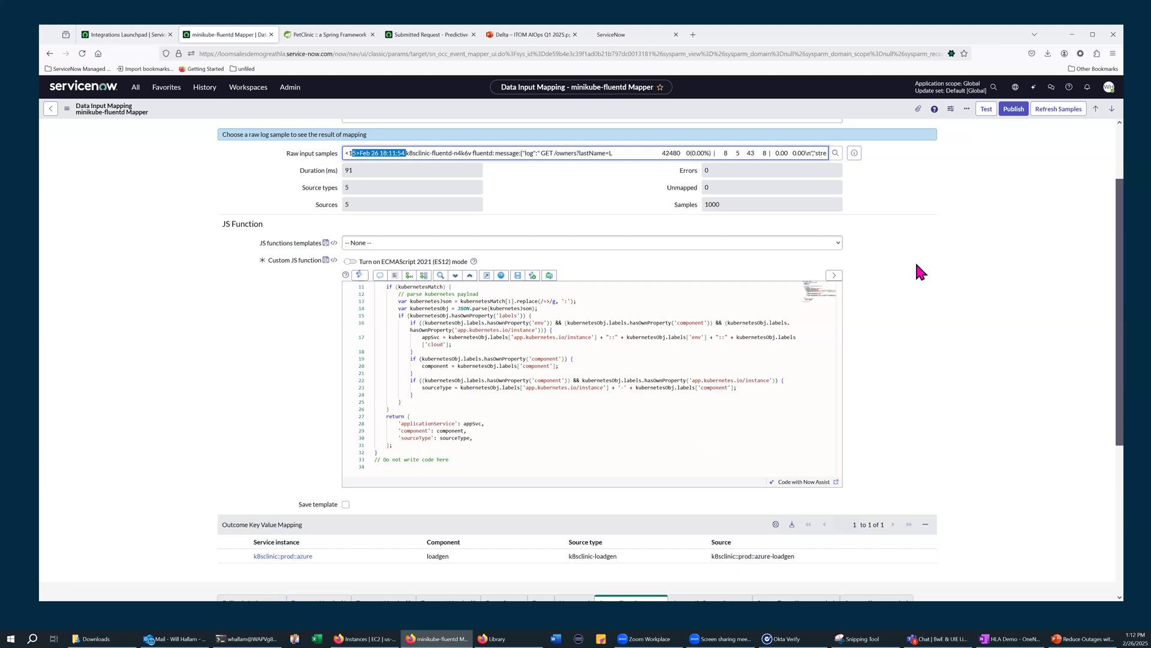
scroll(921, 272, "down", 3)
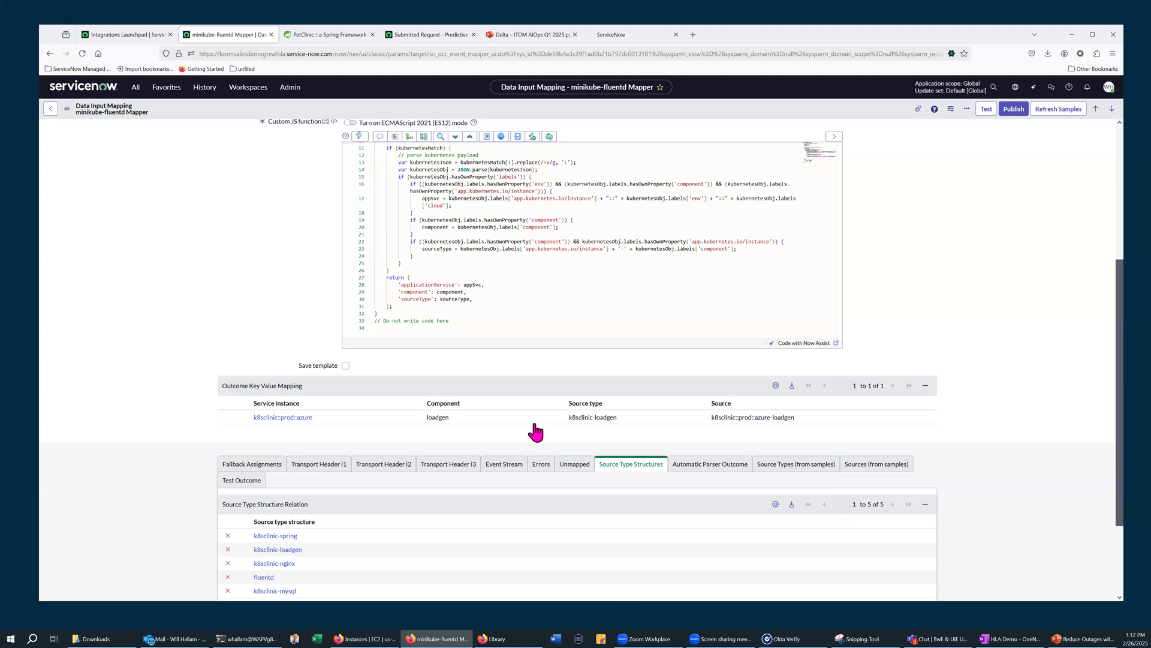
left_click(541, 463)
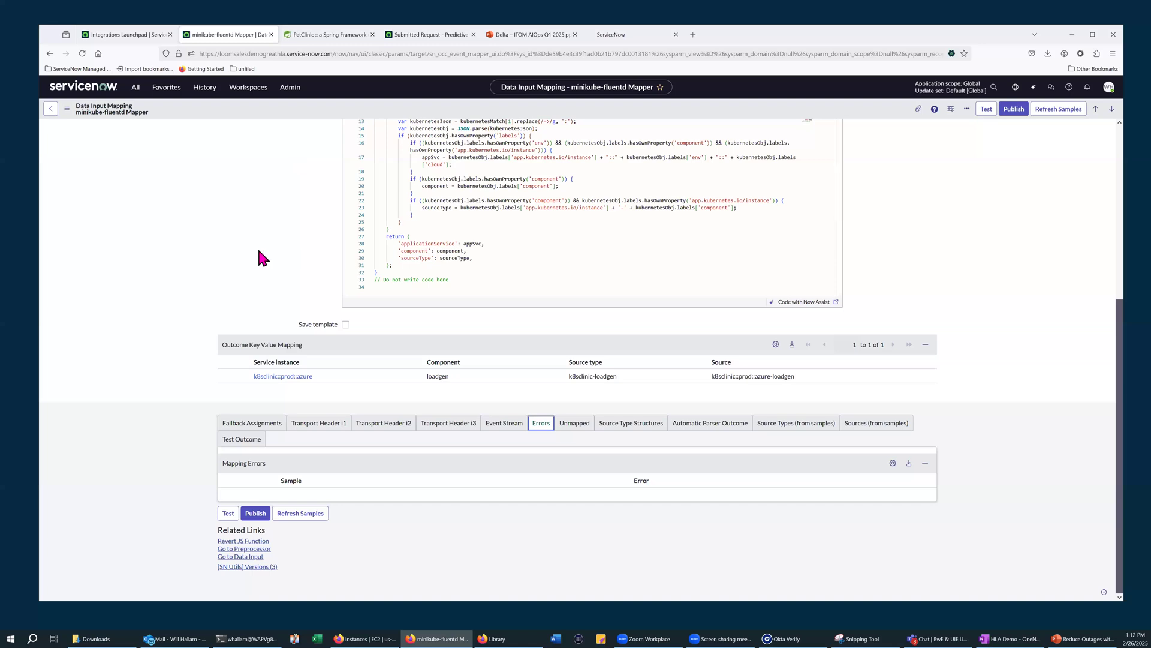
scroll(259, 251, "up", 2)
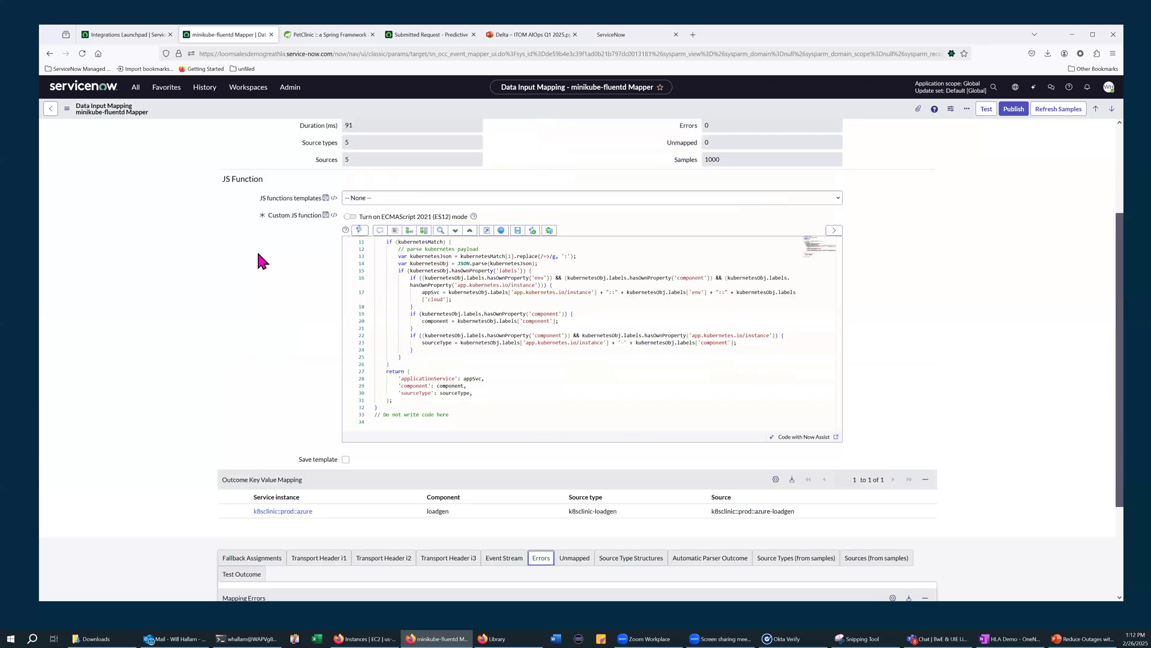
scroll(258, 252, "up", 2)
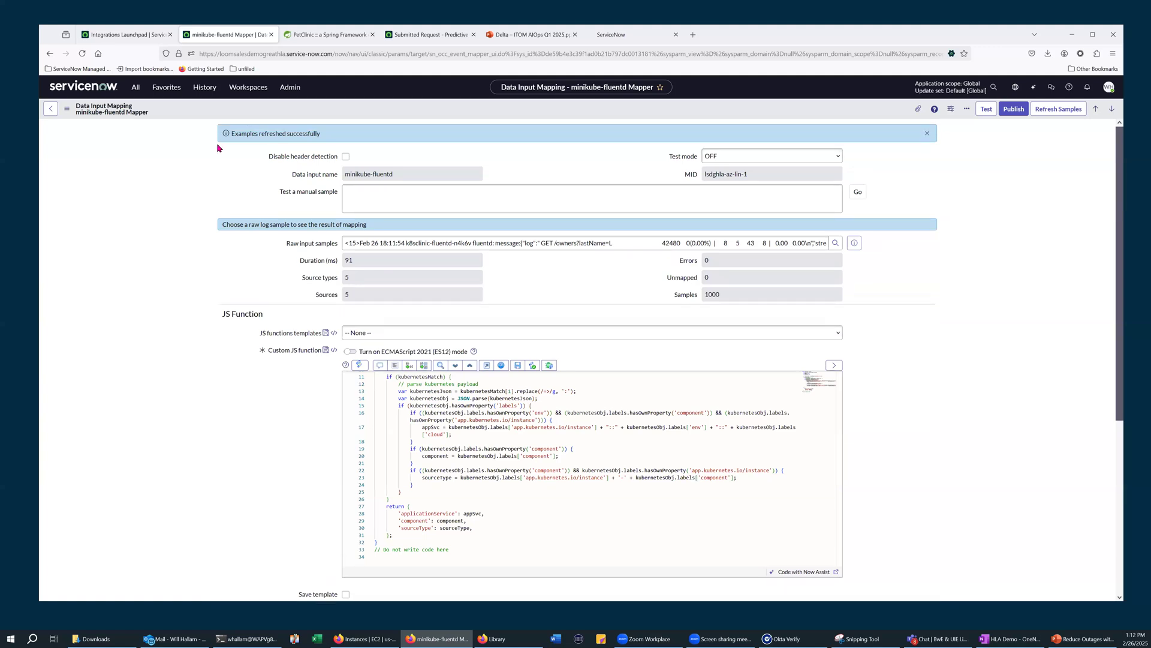
Open the minikube-fluentd data input preprocessor, highlight the return drop() hint and the function's sample parameter, and refresh the samples
left_click(48, 54)
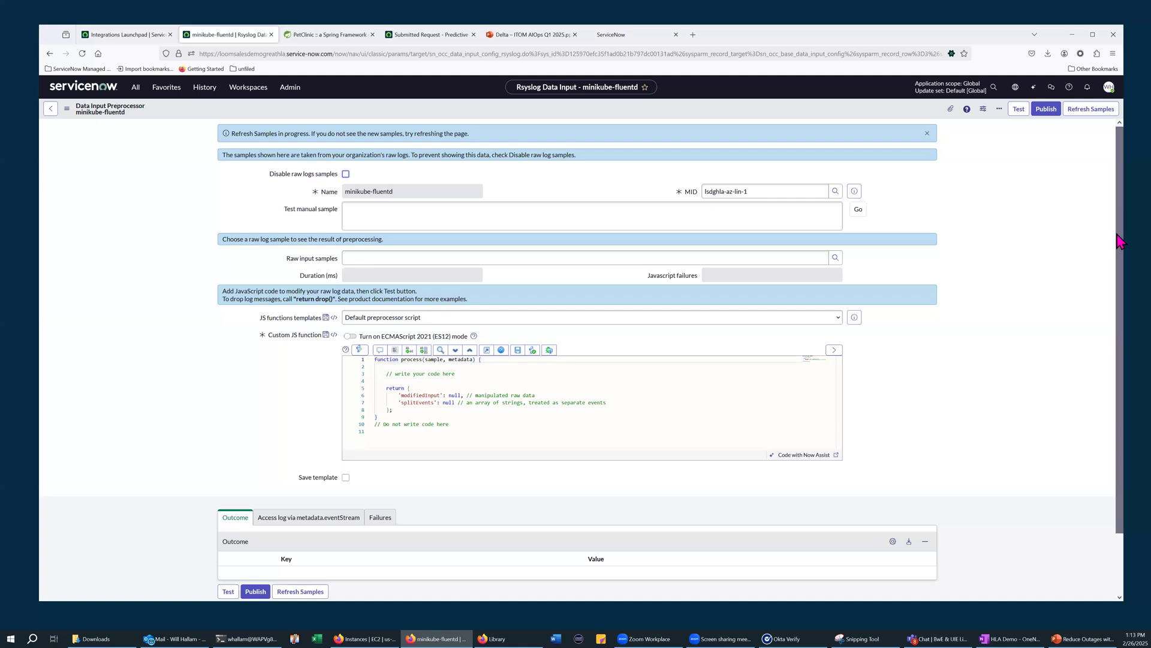
scroll(600, 277, "down", 1)
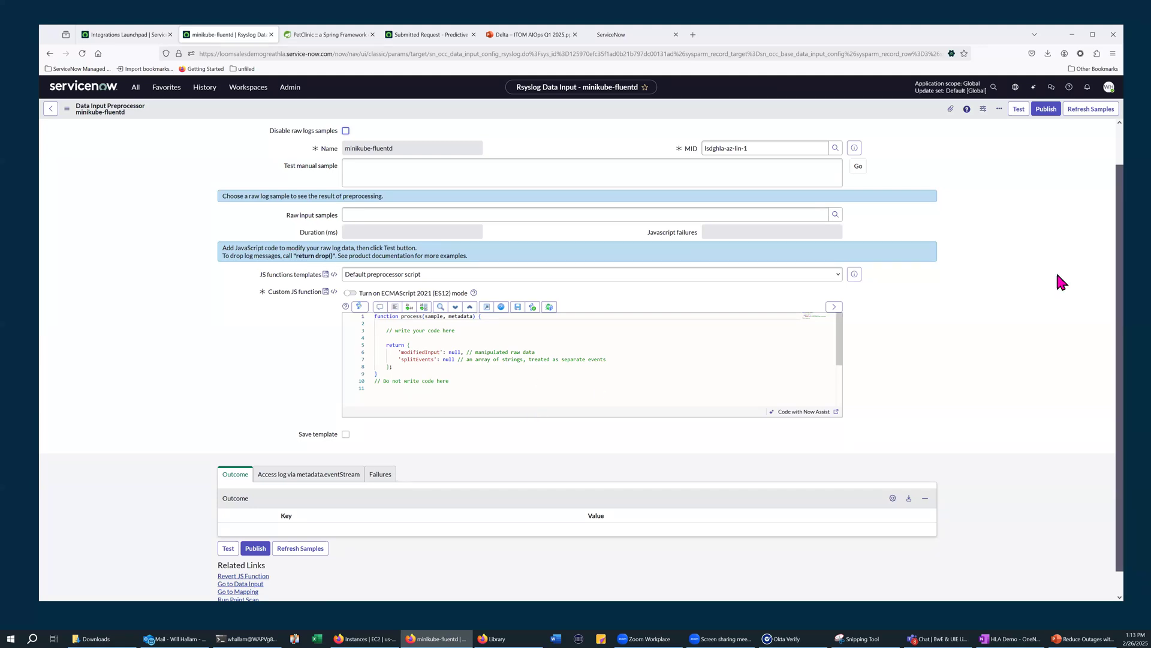
left_click(1021, 111)
left_click_drag(297, 255, 332, 255)
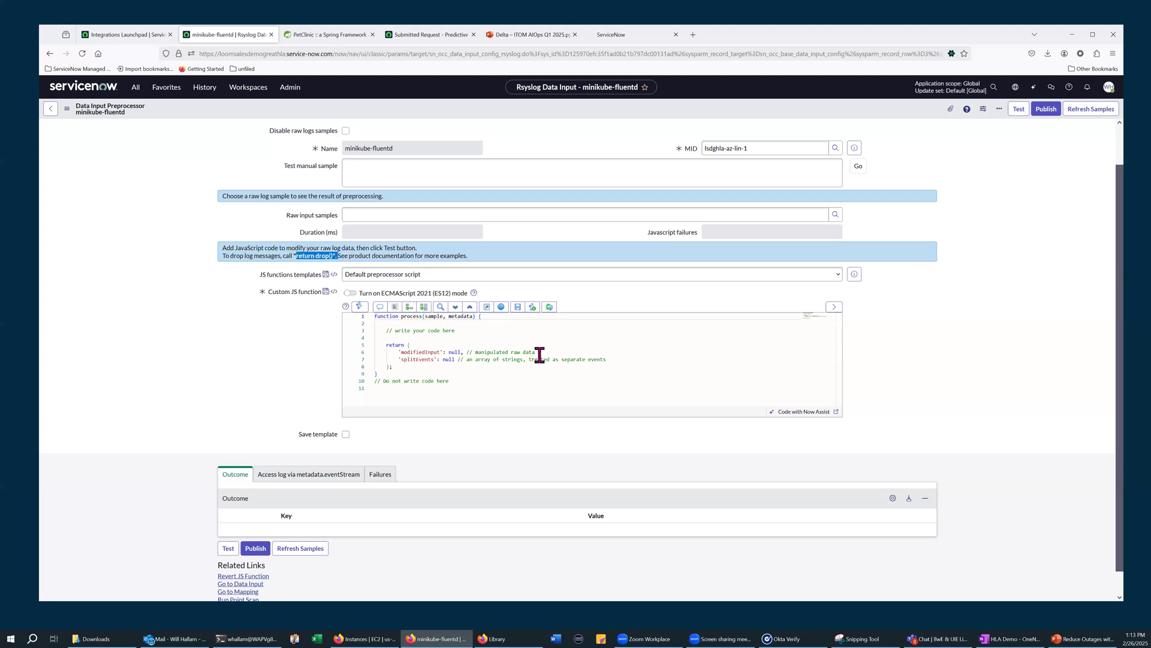
double_click(430, 317)
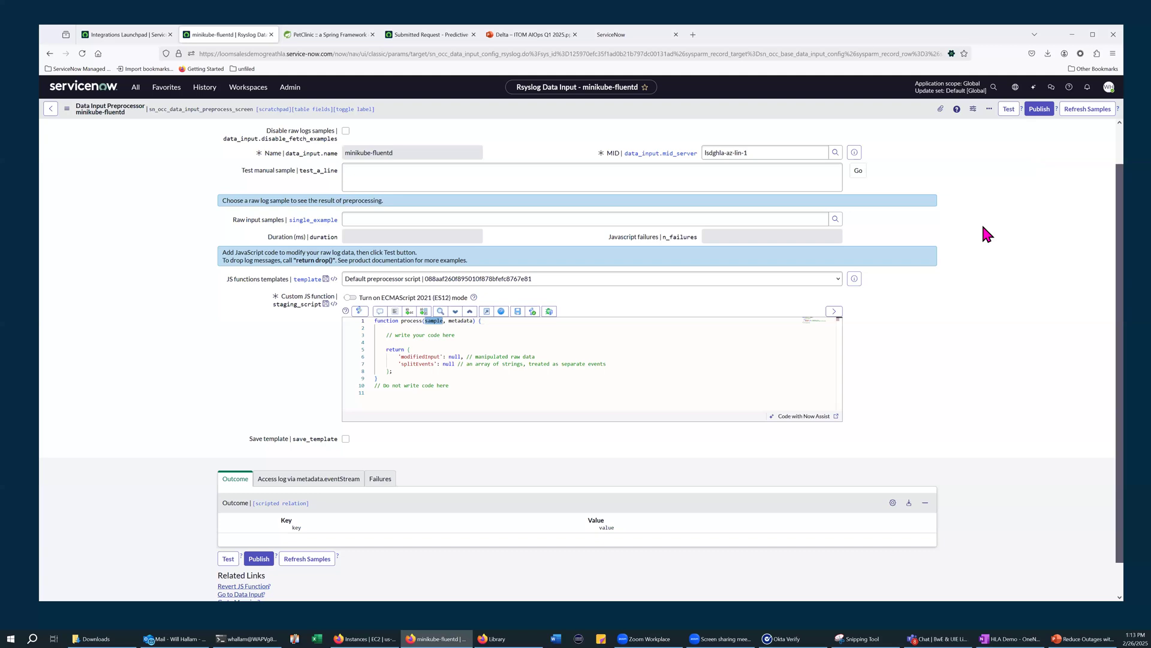
left_click(1088, 110)
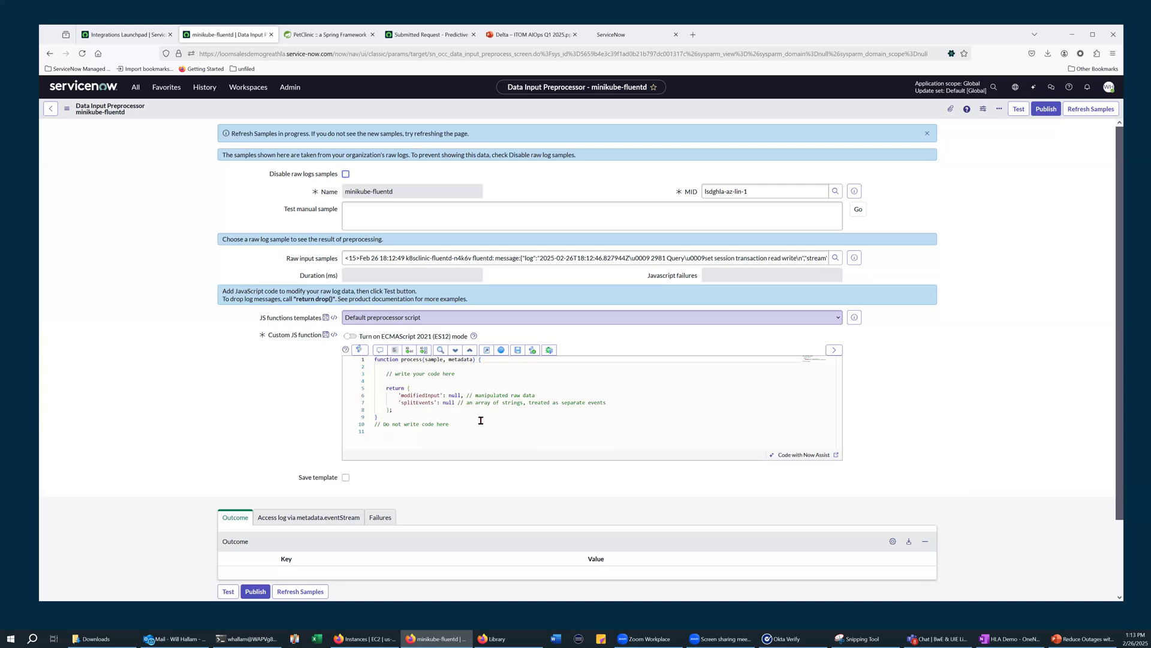
Load the "Default preprocessor script for Splunk data input" template into the custom JS function and review the script
left_click(411, 321)
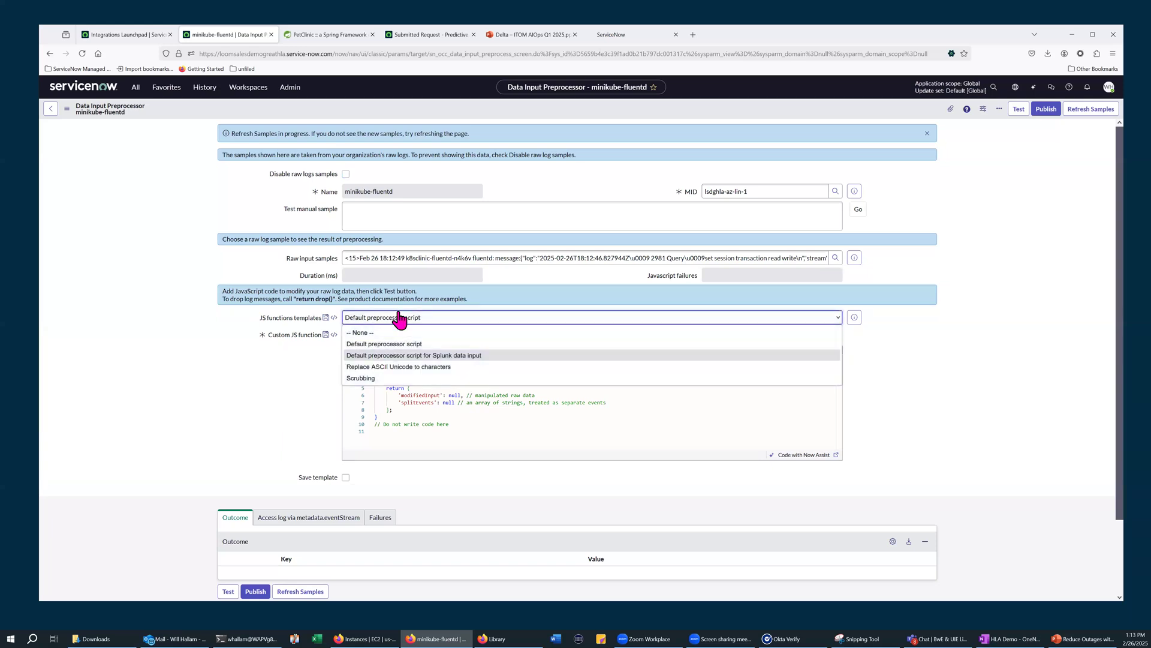
key("Return")
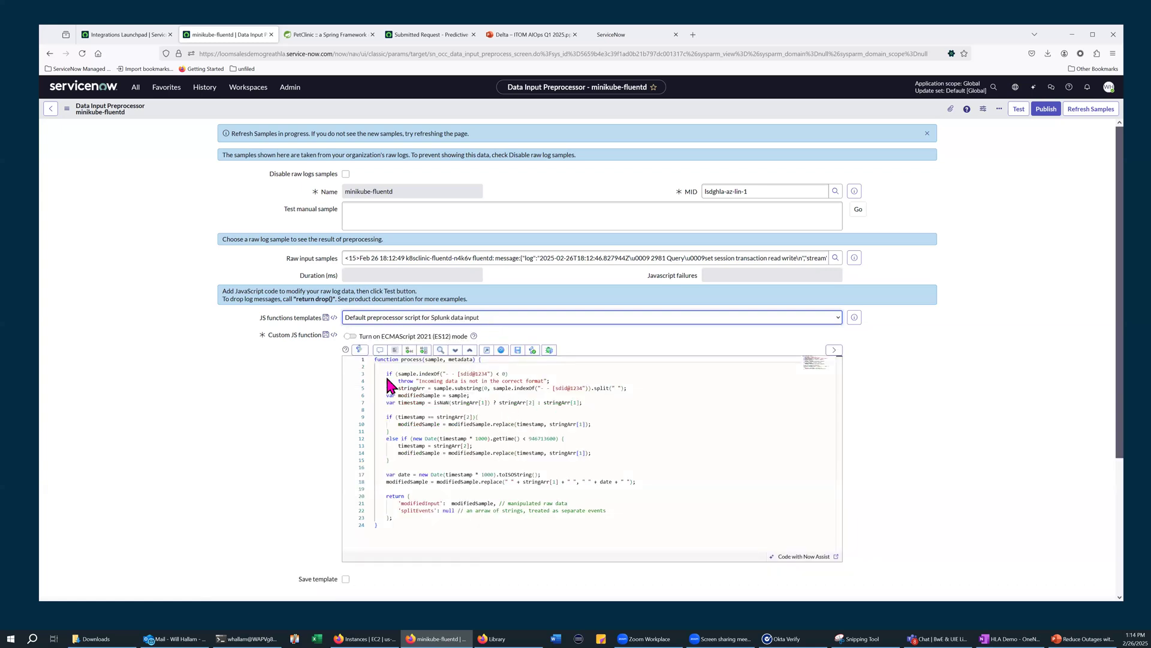
left_click(377, 324)
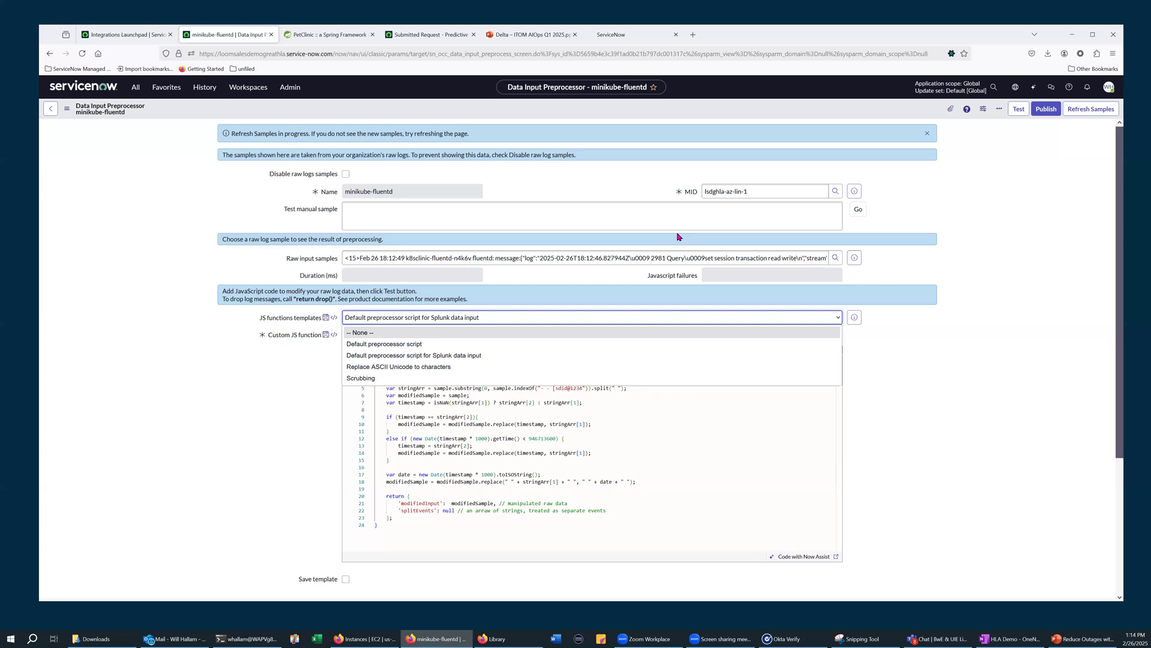
left_click(133, 162)
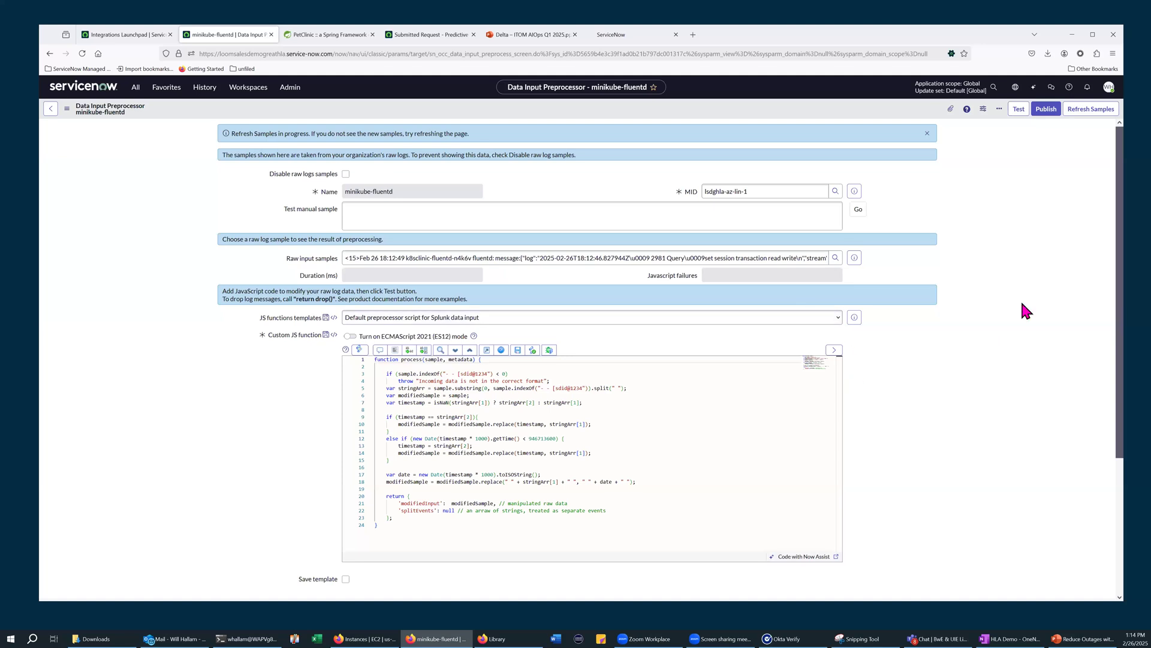
scroll(1018, 301, "down", 3)
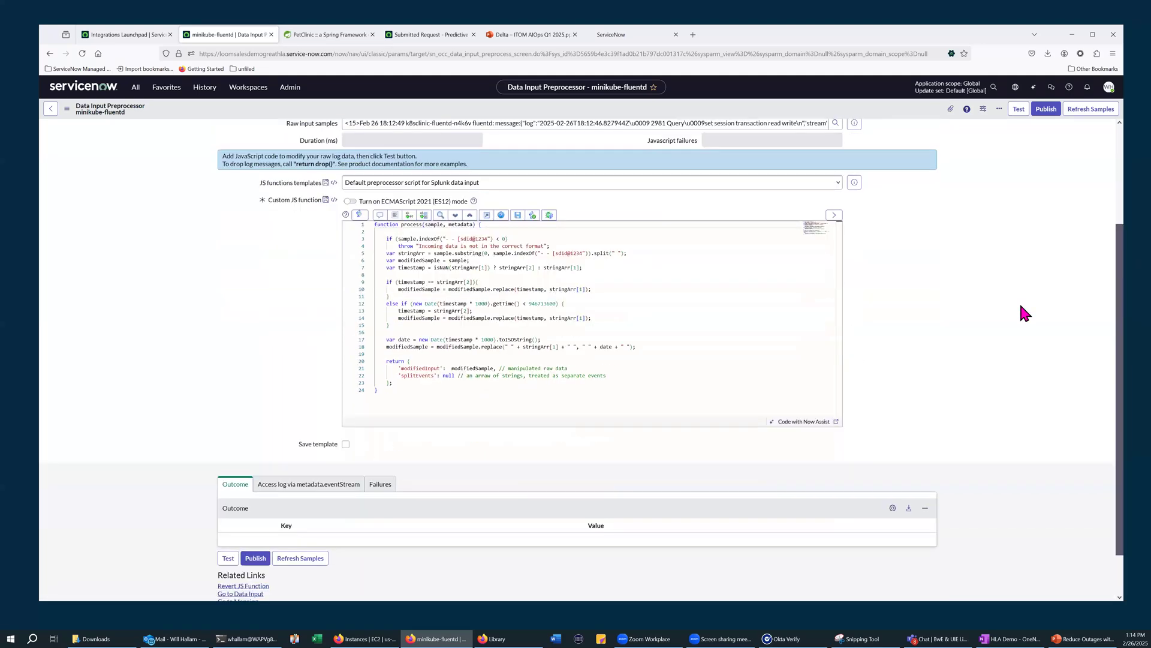
scroll(1021, 307, "down", 1)
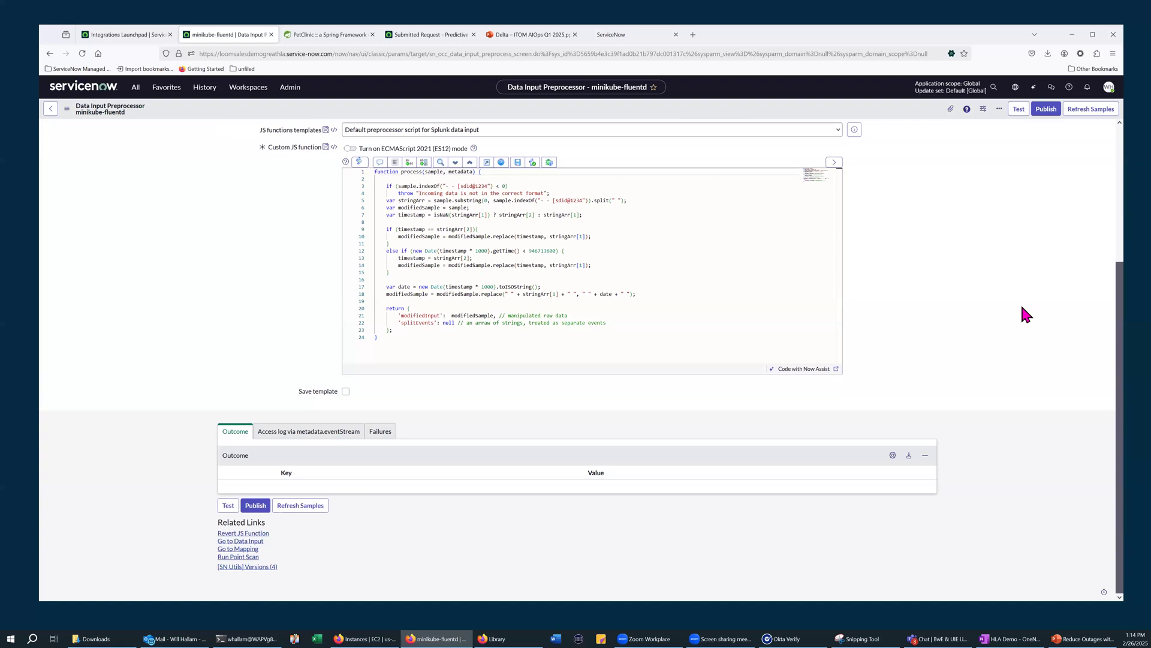
scroll(327, 241, "up", 4)
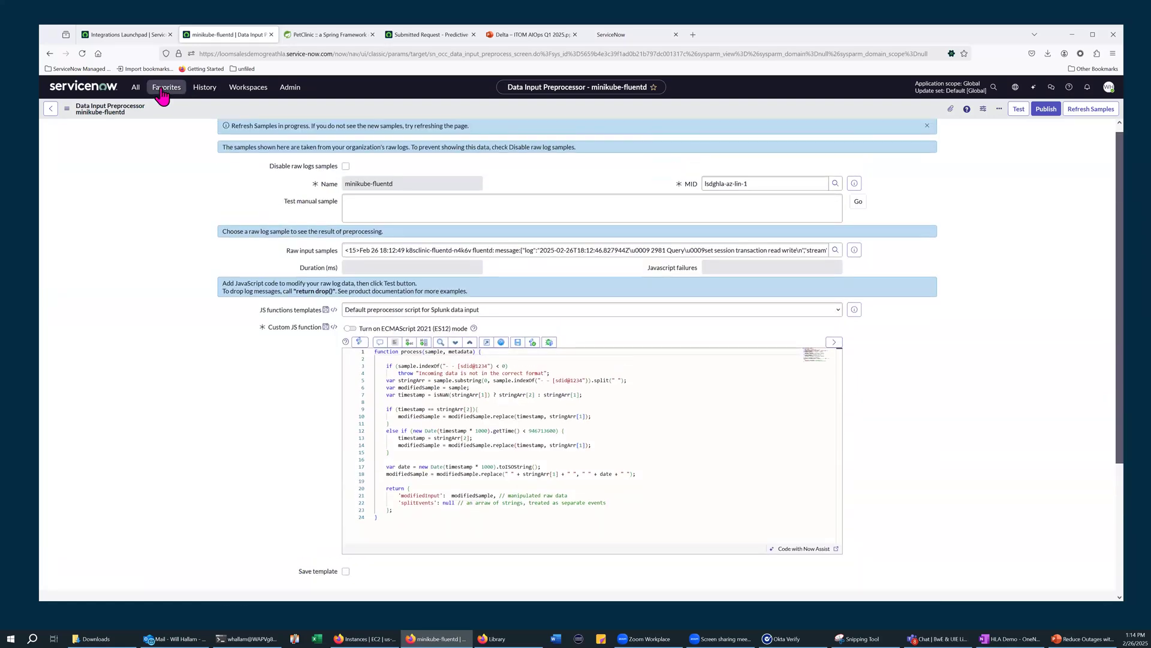
Open the spring-access source type structure without saving the preprocessor changes, and review its raw sample, JS function and key/value mappings
left_click(160, 89)
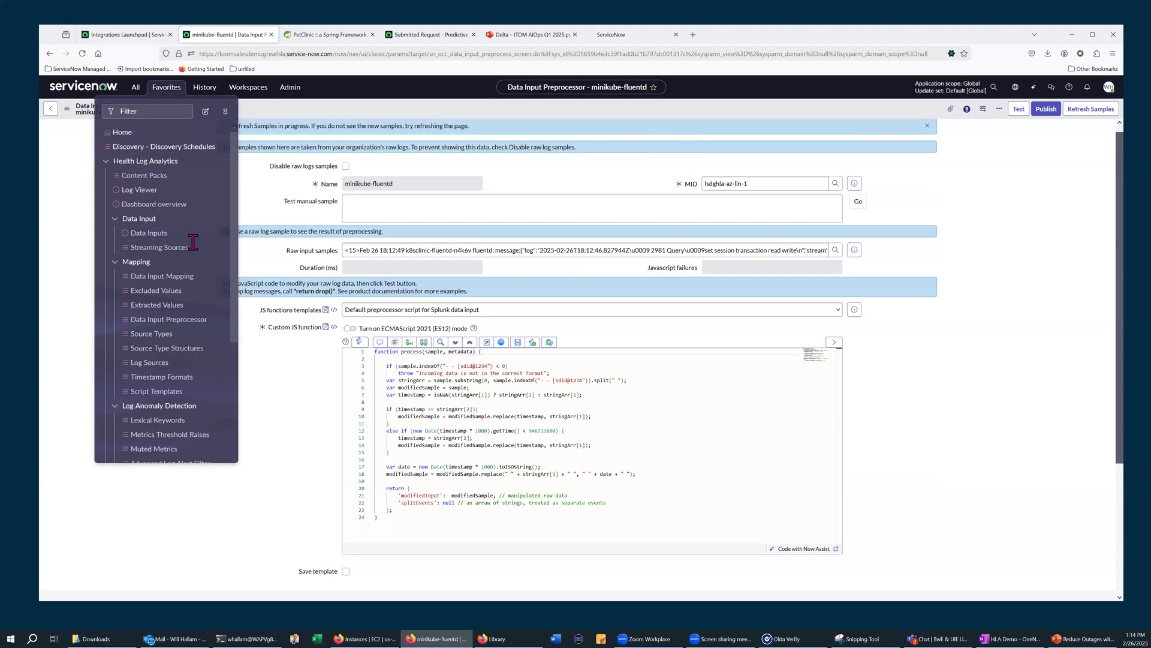
left_click(167, 349)
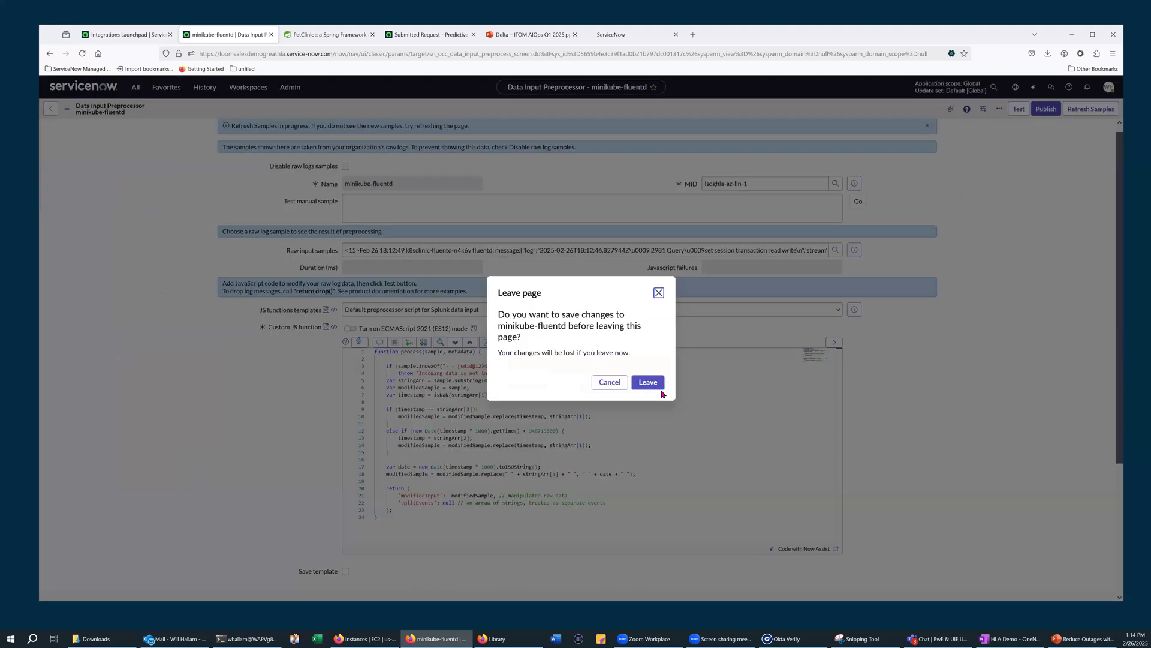
left_click(647, 382)
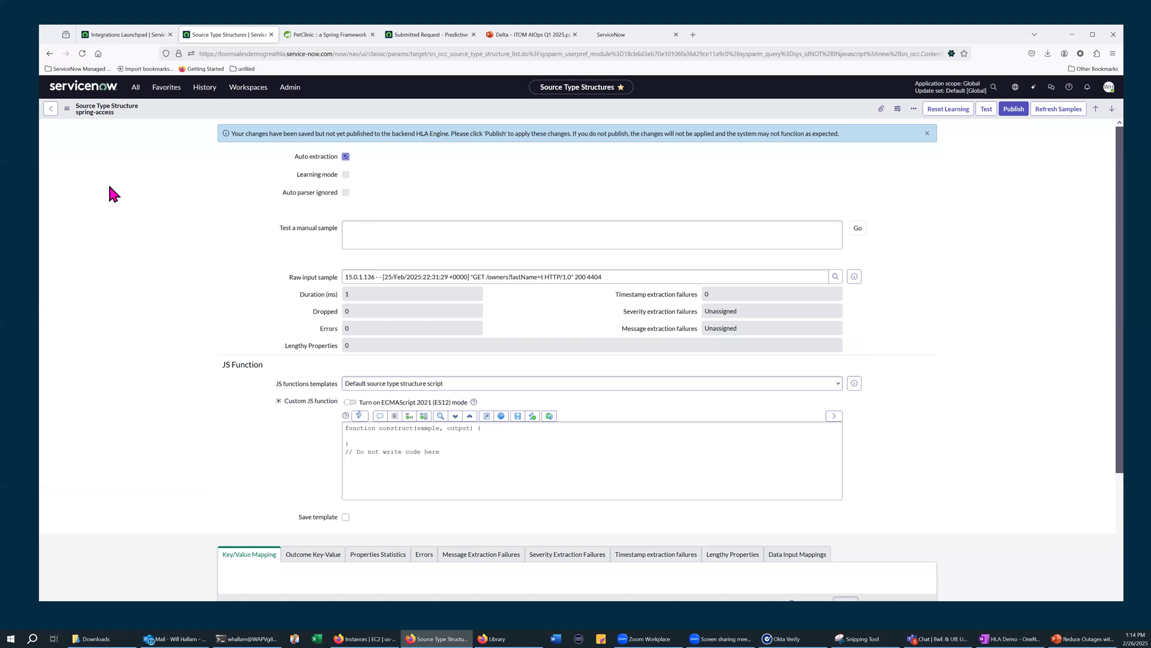
scroll(296, 275, "down", 1)
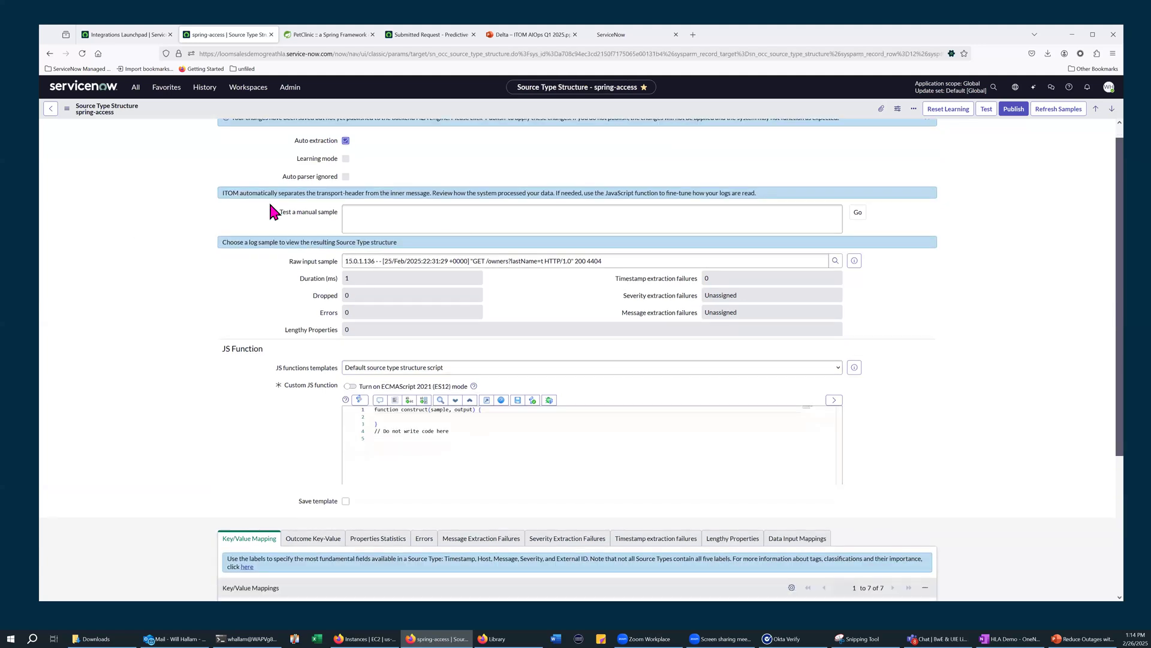
scroll(258, 316, "down", 1)
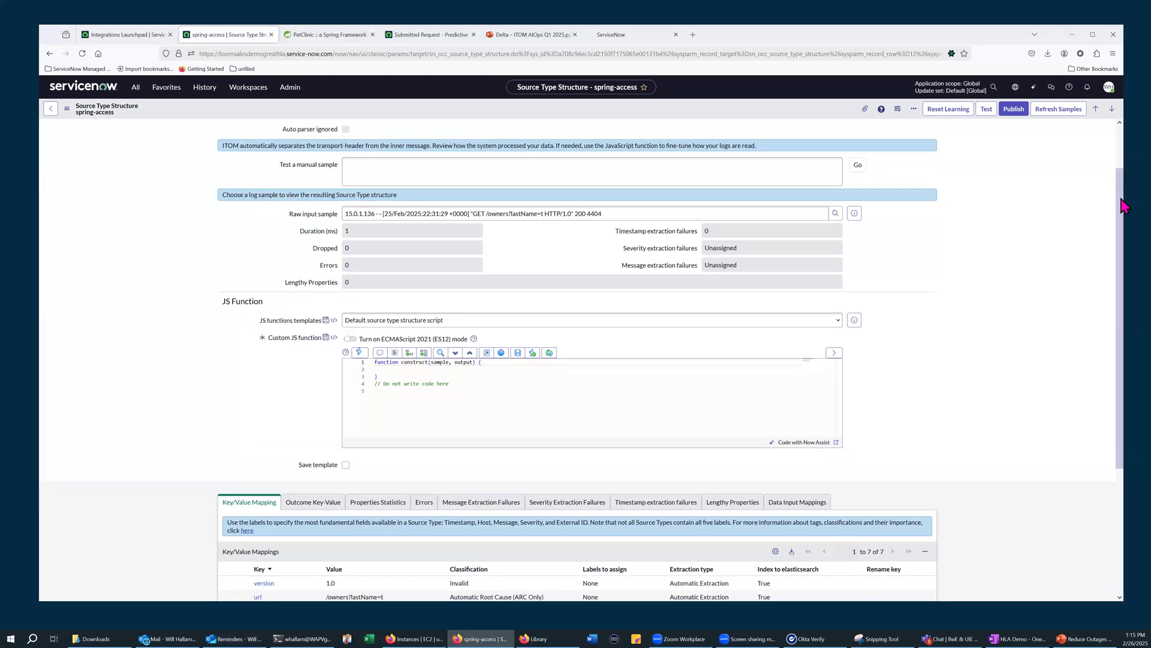
scroll(1123, 204, "down", 1)
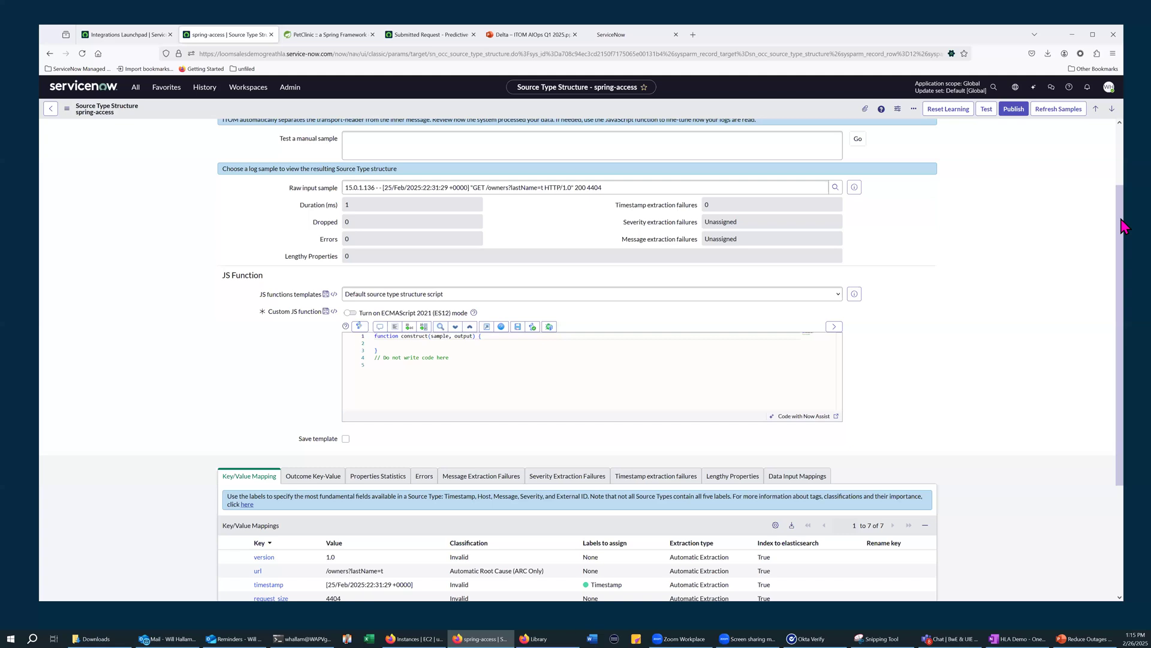
scroll(288, 330, "down", 1)
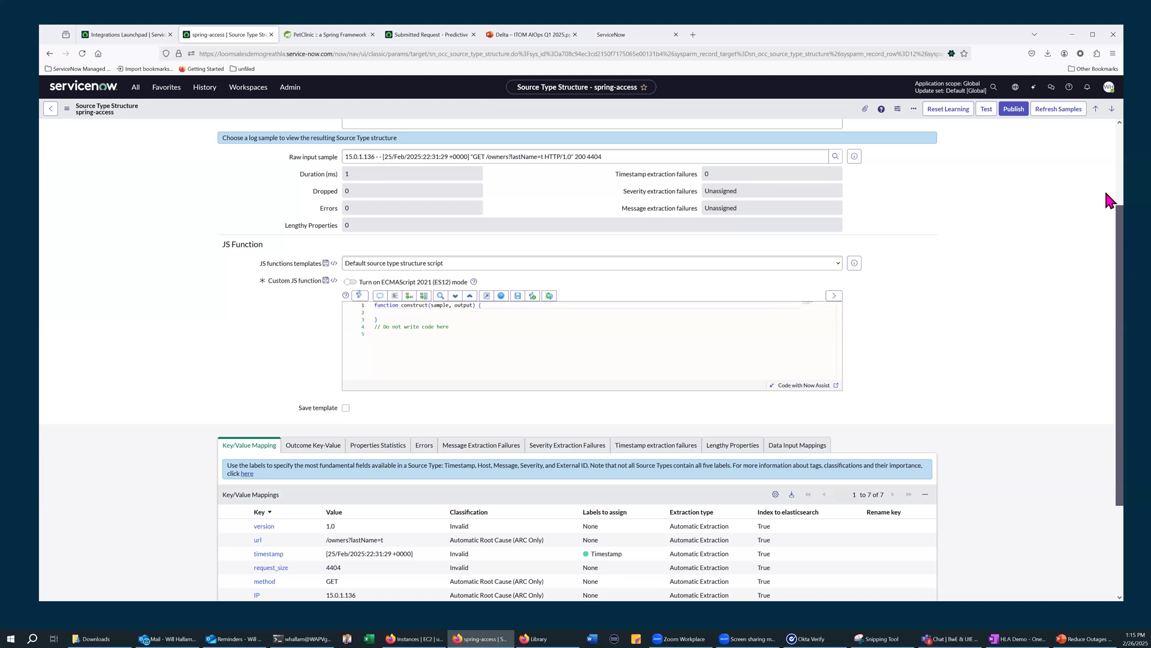
scroll(1108, 200, "up", 2)
scroll(1108, 174, "up", 1)
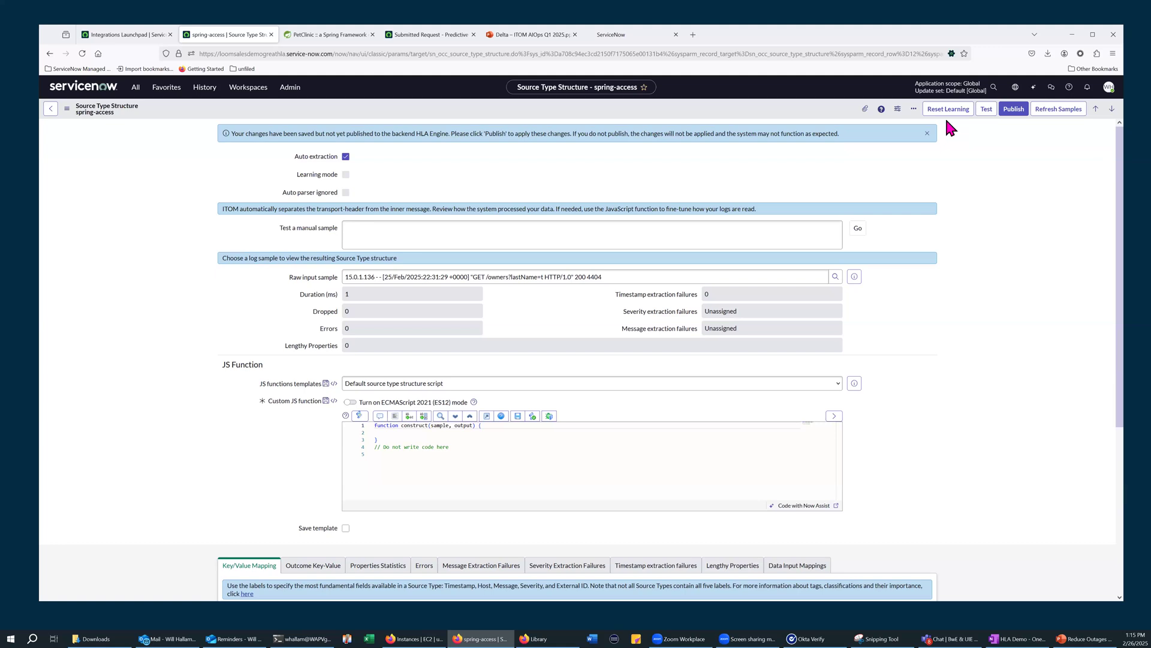
Test the spring-access source type structure and check the labels named in its warning against the key/value mappings
left_click(988, 109)
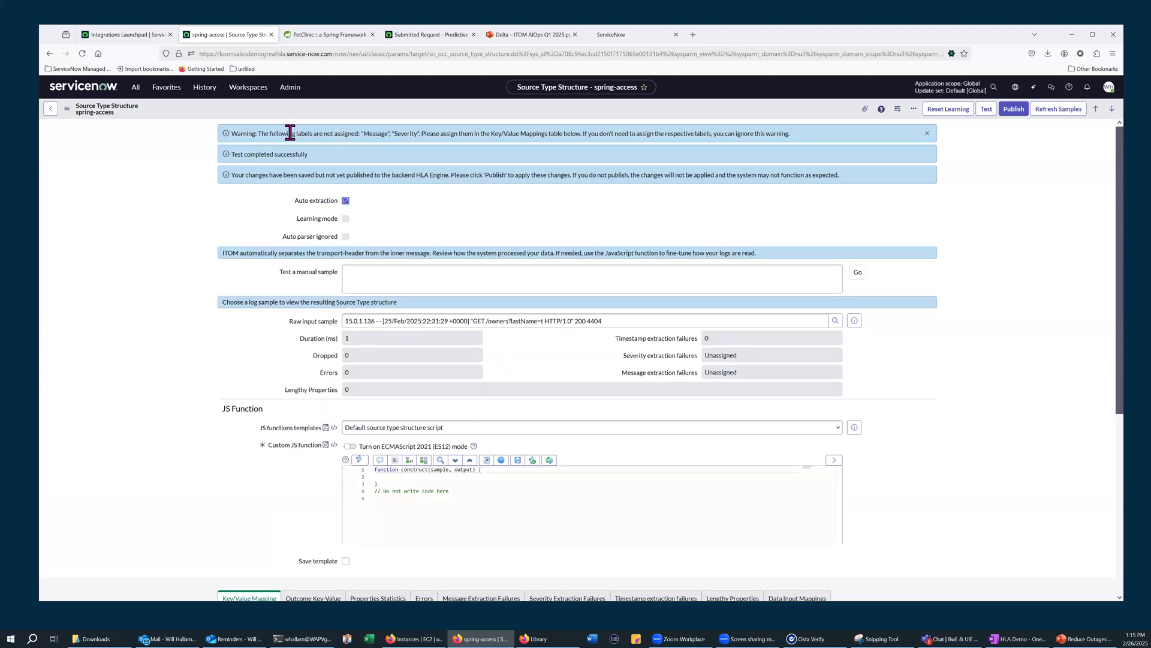
double_click(376, 133)
left_click_drag(376, 133, 408, 134)
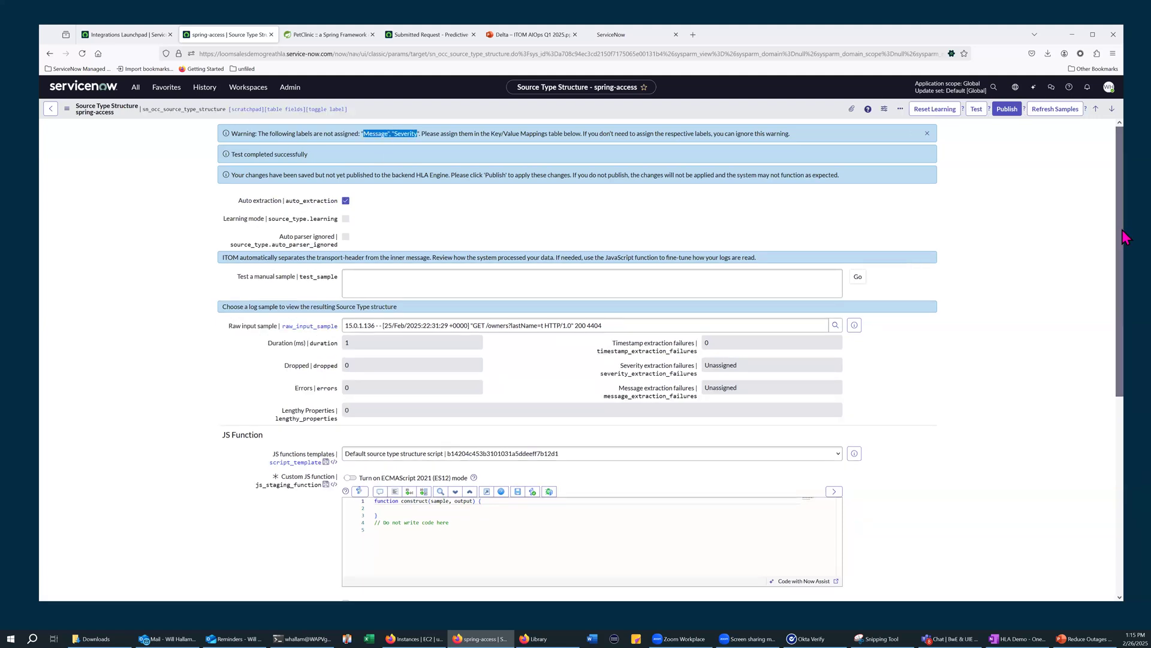
scroll(1122, 240, "down", 2)
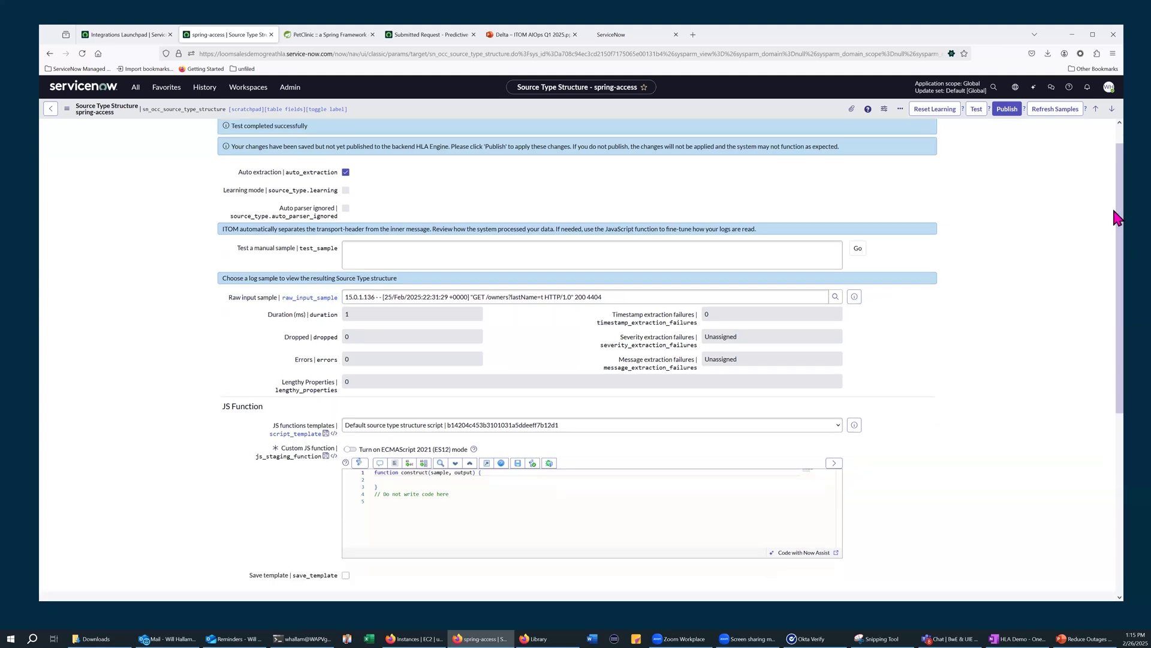
scroll(1119, 231, "up", 1)
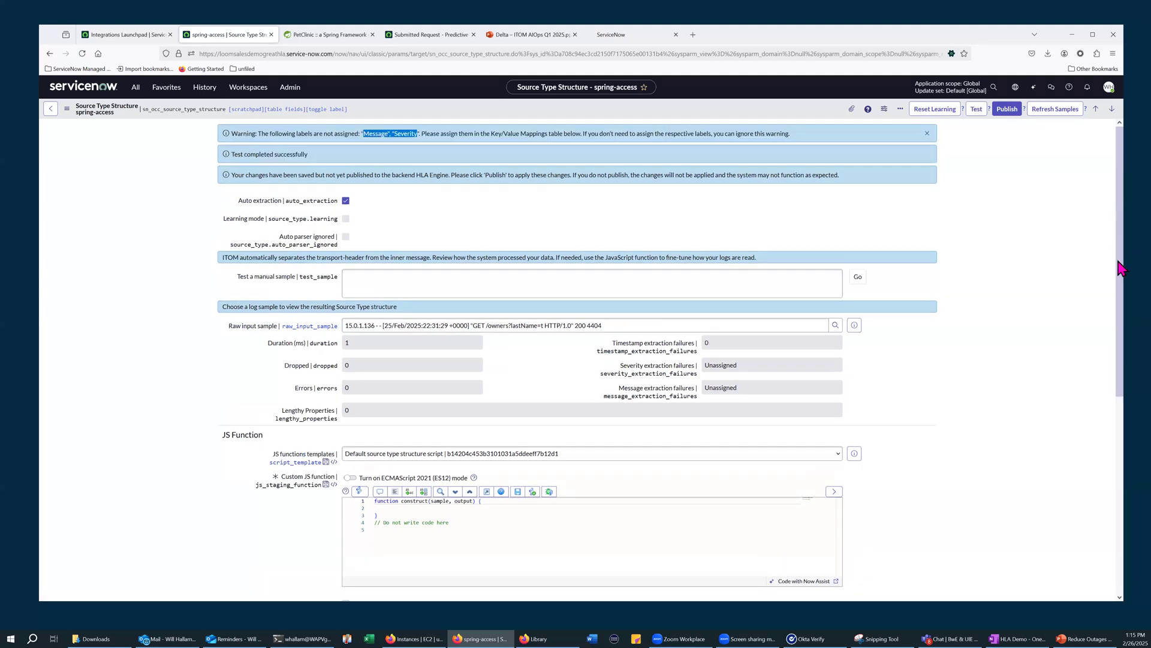
scroll(1119, 300, "down", 1)
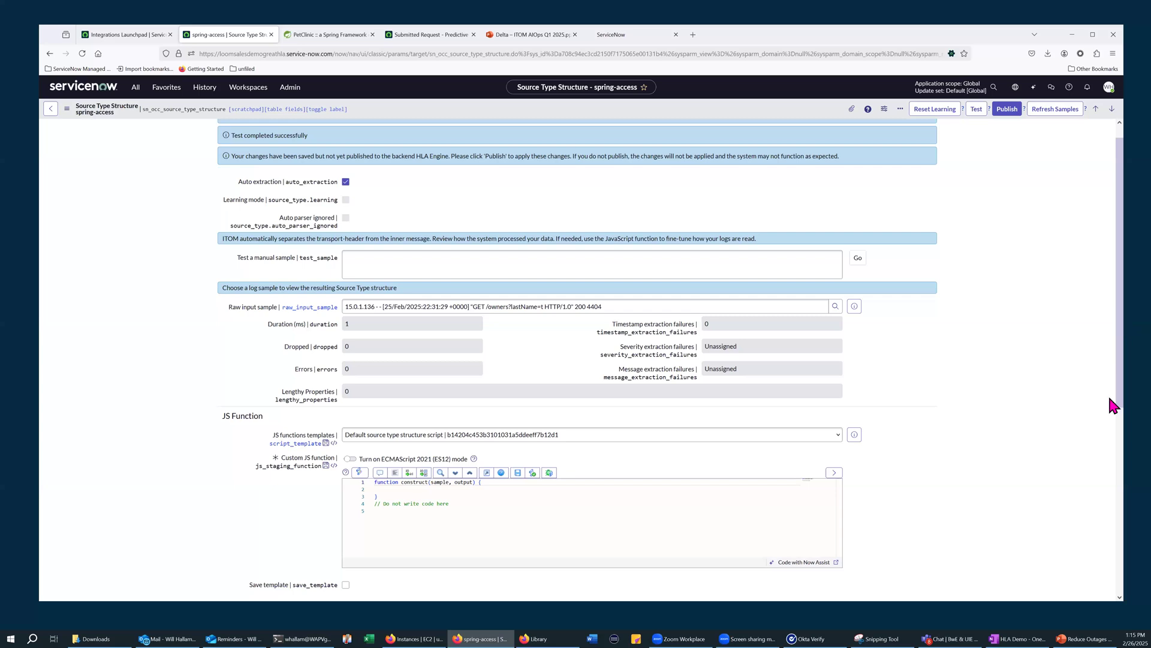
scroll(1108, 408, "down", 3)
scroll(1108, 431, "down", 3)
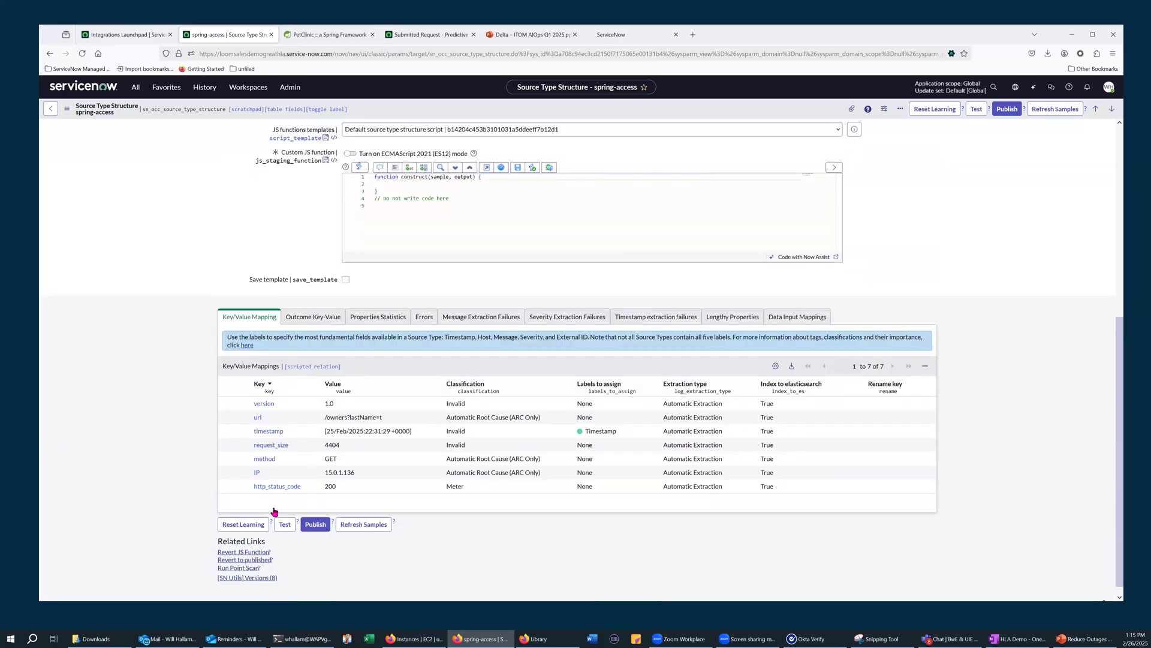
scroll(288, 509, "down", 1)
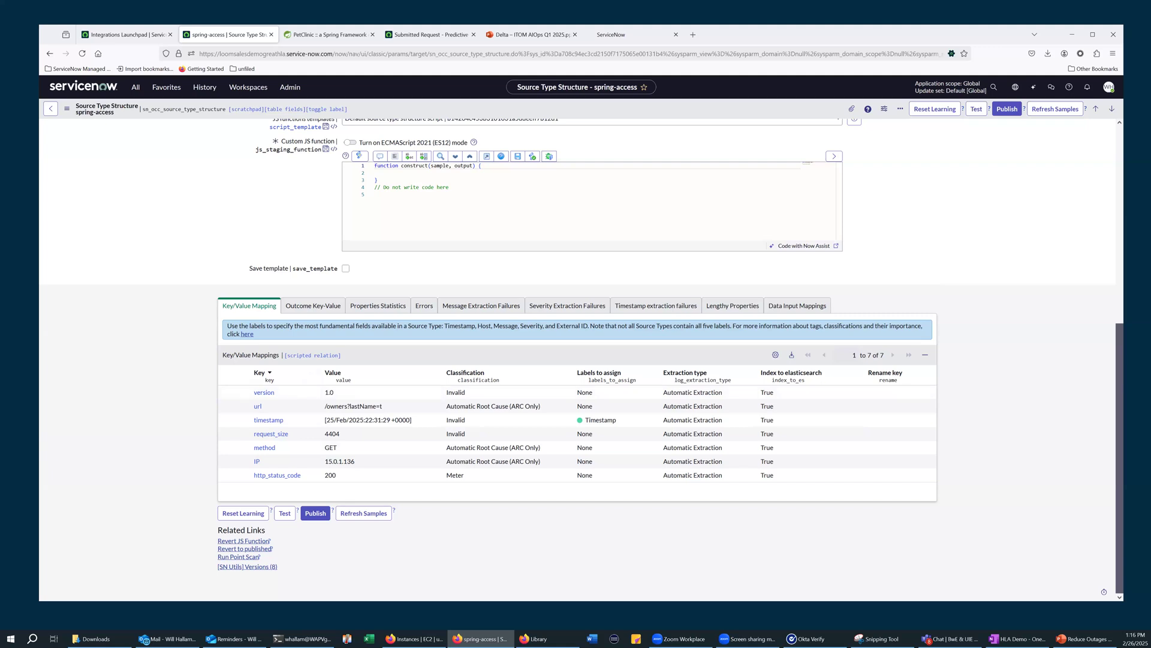
Switch to the terminal and copy the construct function of spring-access-sts.js
key("alt+Tab")
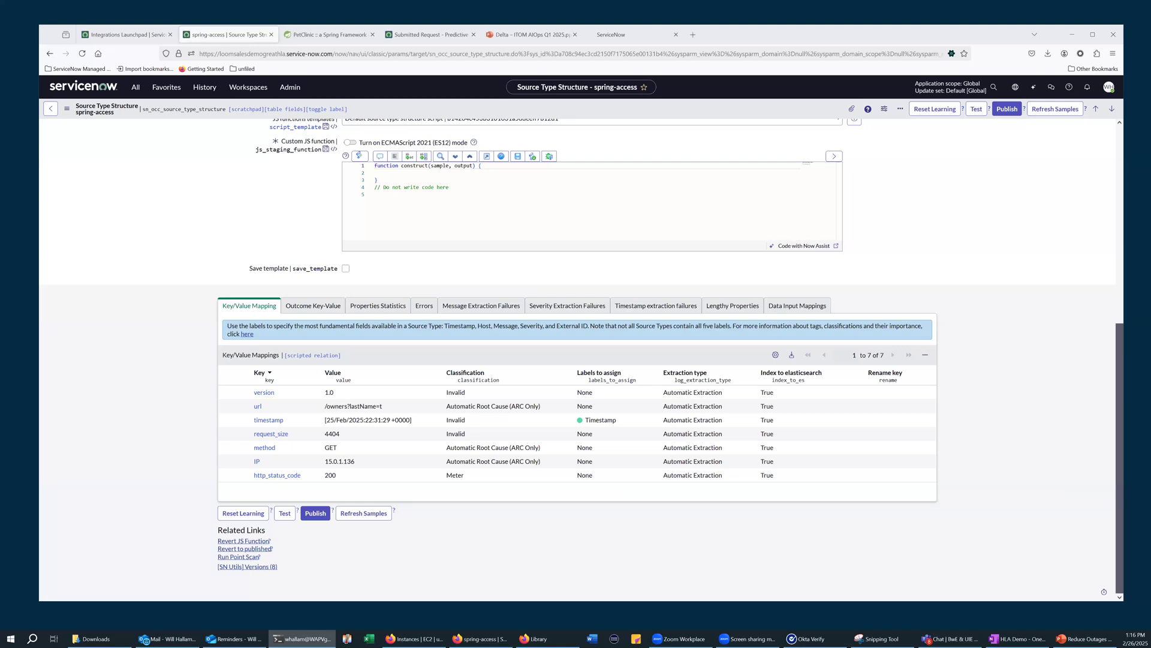
key("alt+Tab")
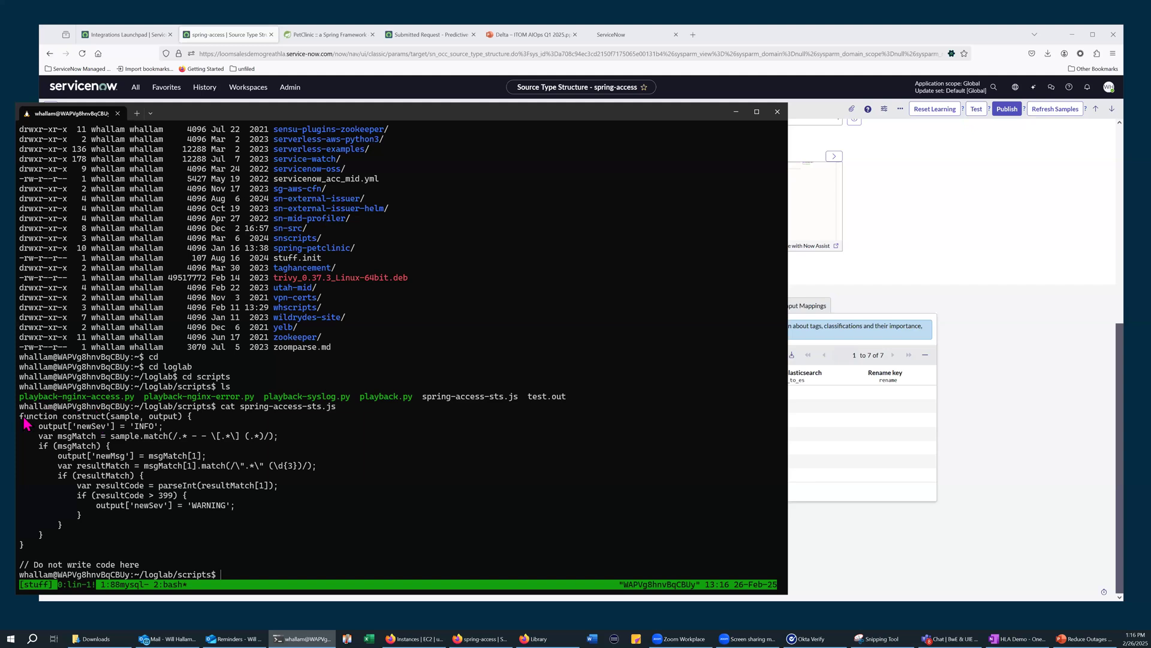
left_click_drag(21, 420, 140, 547)
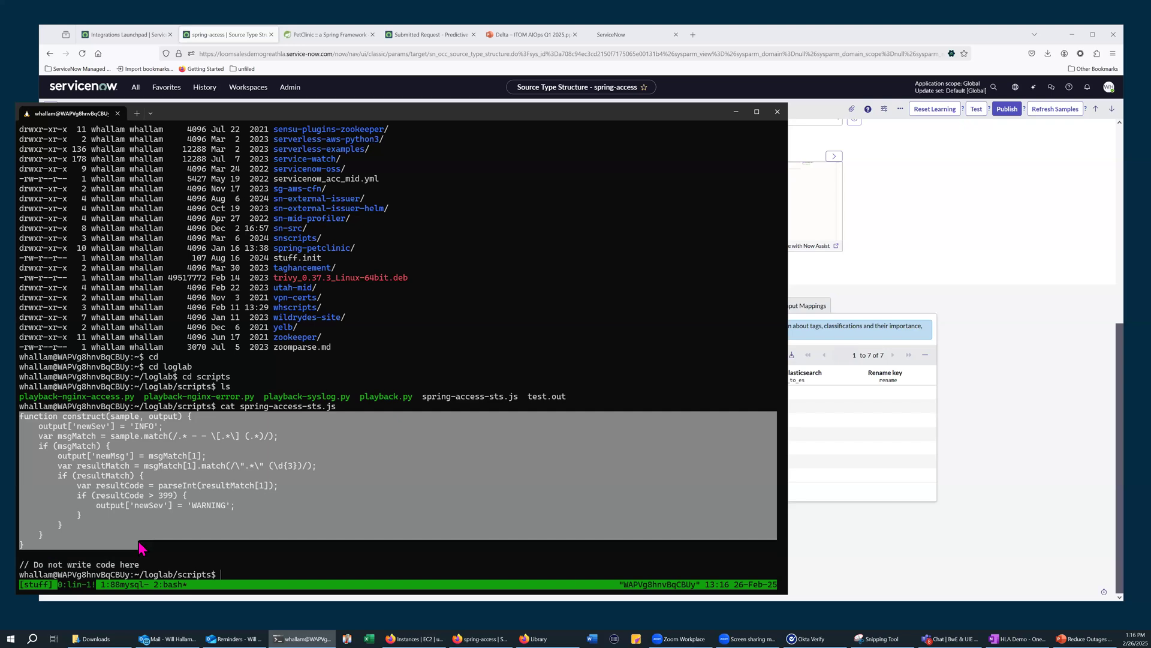
right_click(272, 460)
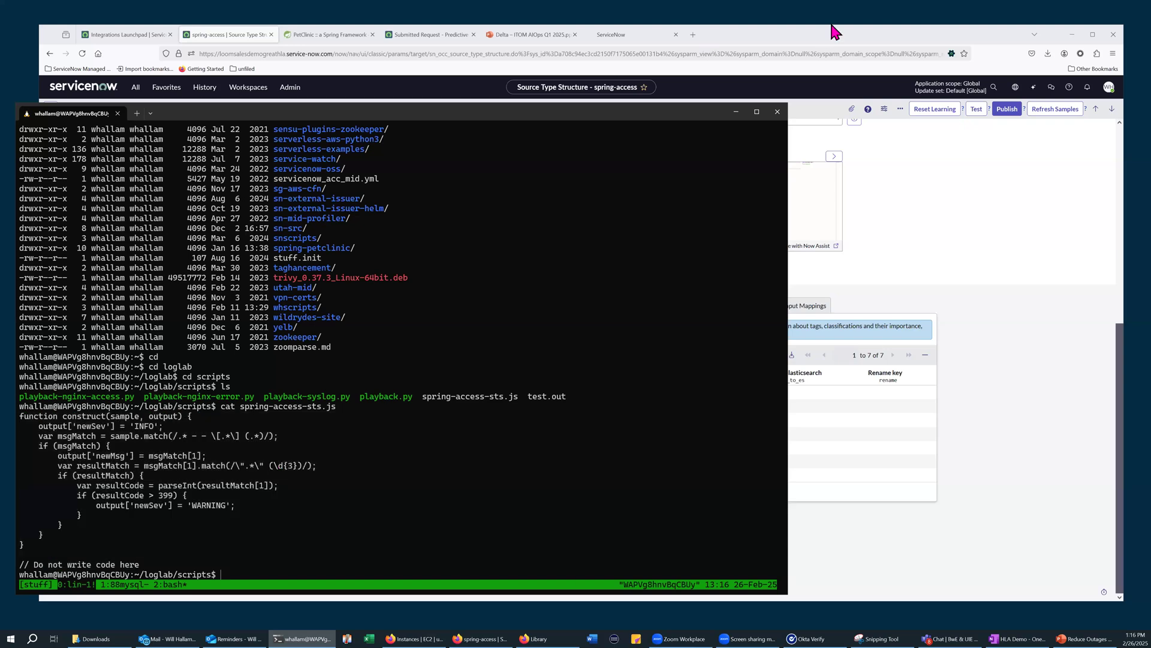
Back in ServiceNow, replace the spring-access structure's entire custom JS function with the copied code, format it and review it from the first line
left_click(853, 35)
left_click(477, 193)
key("ctrl+a")
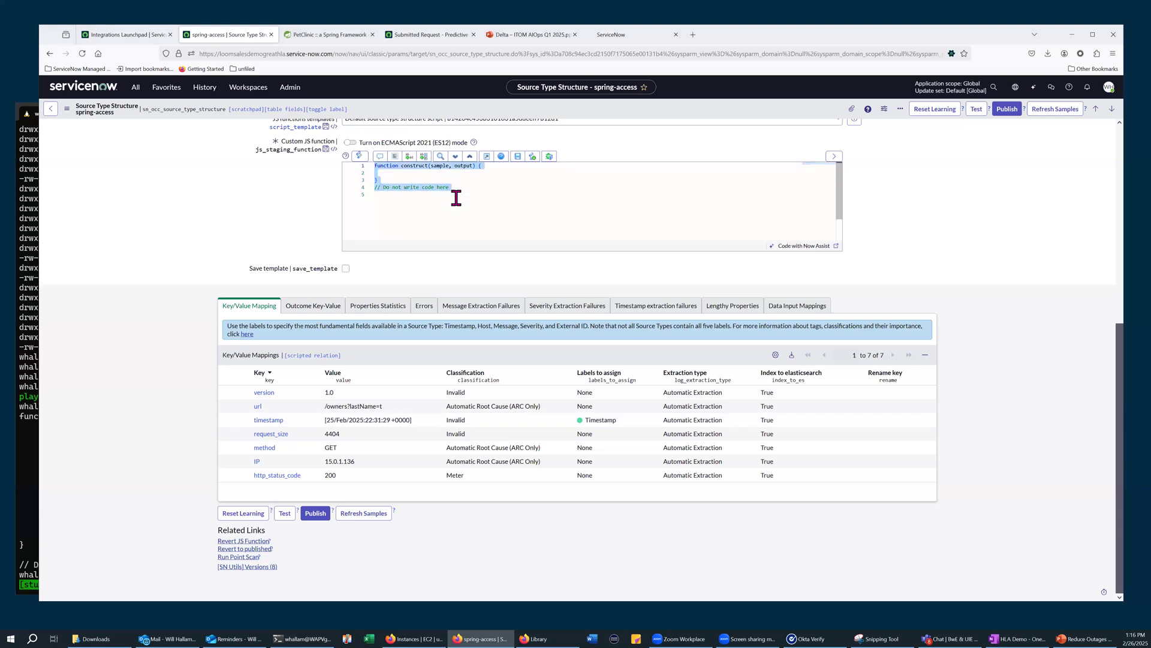
key("ctrl+v")
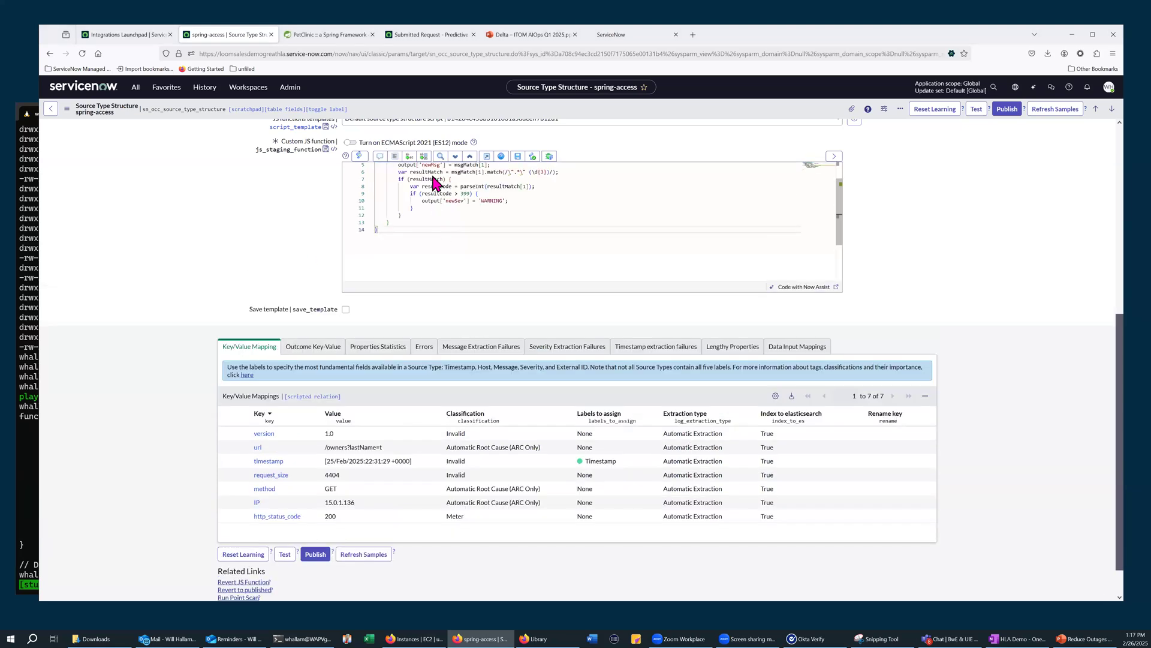
scroll(426, 216, "up", 3)
left_click(393, 289)
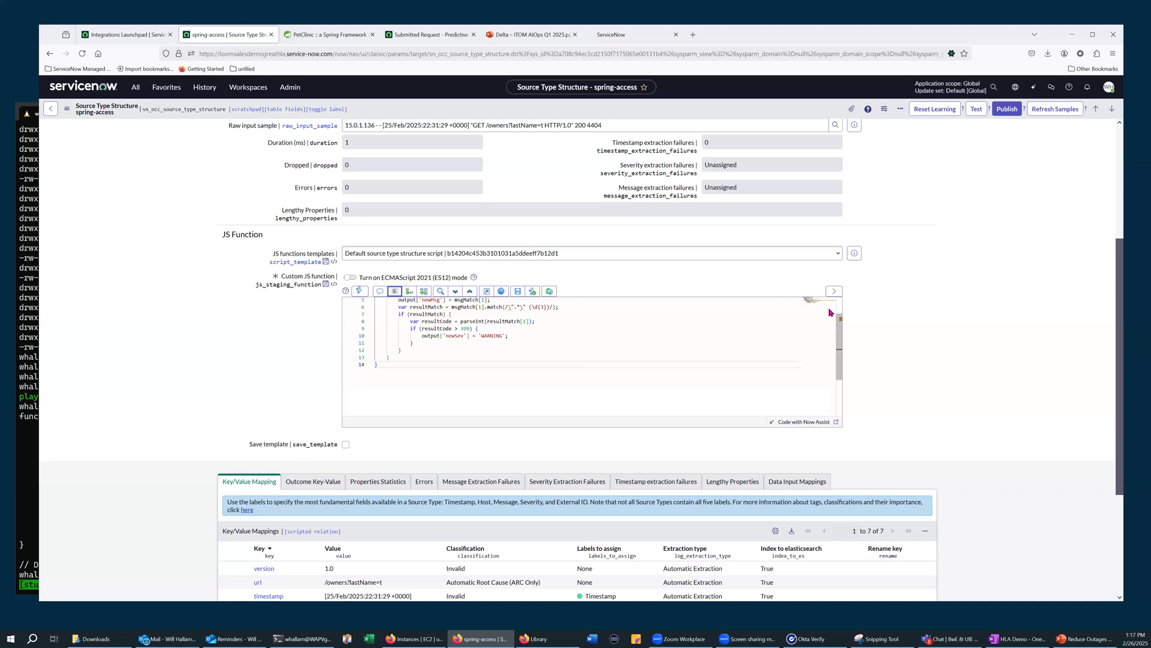
left_click_drag(839, 328, 840, 300)
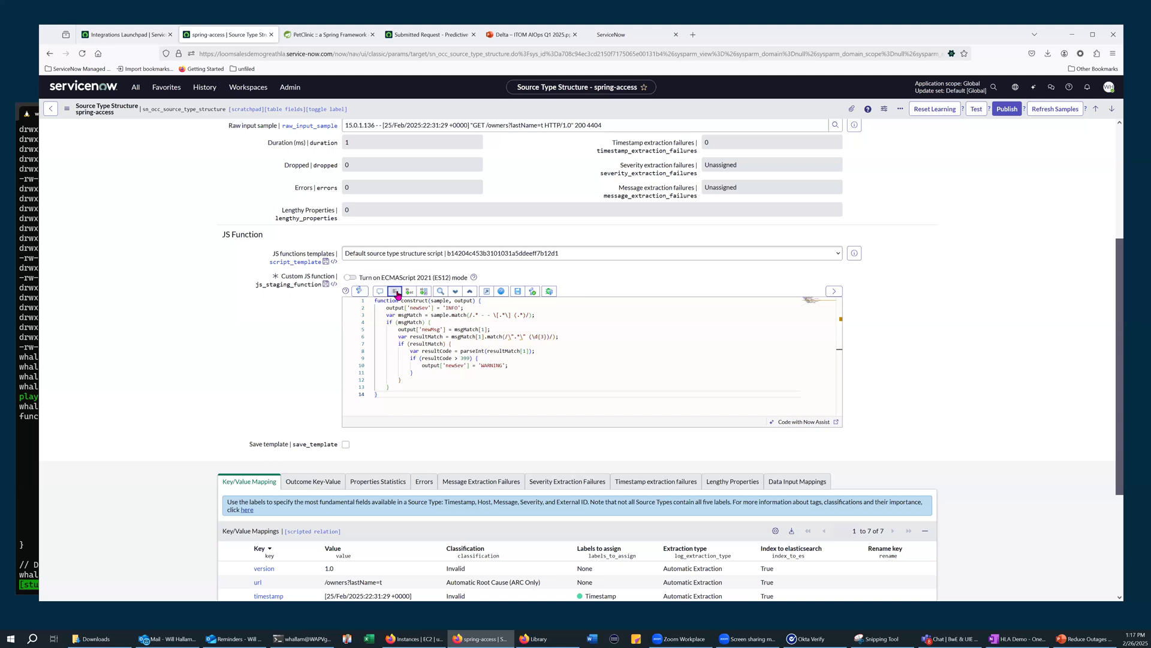
Test the spring-access source type structure with the new JS function and check the newSev and newMsg keys in its key/value mappings
left_click(978, 110)
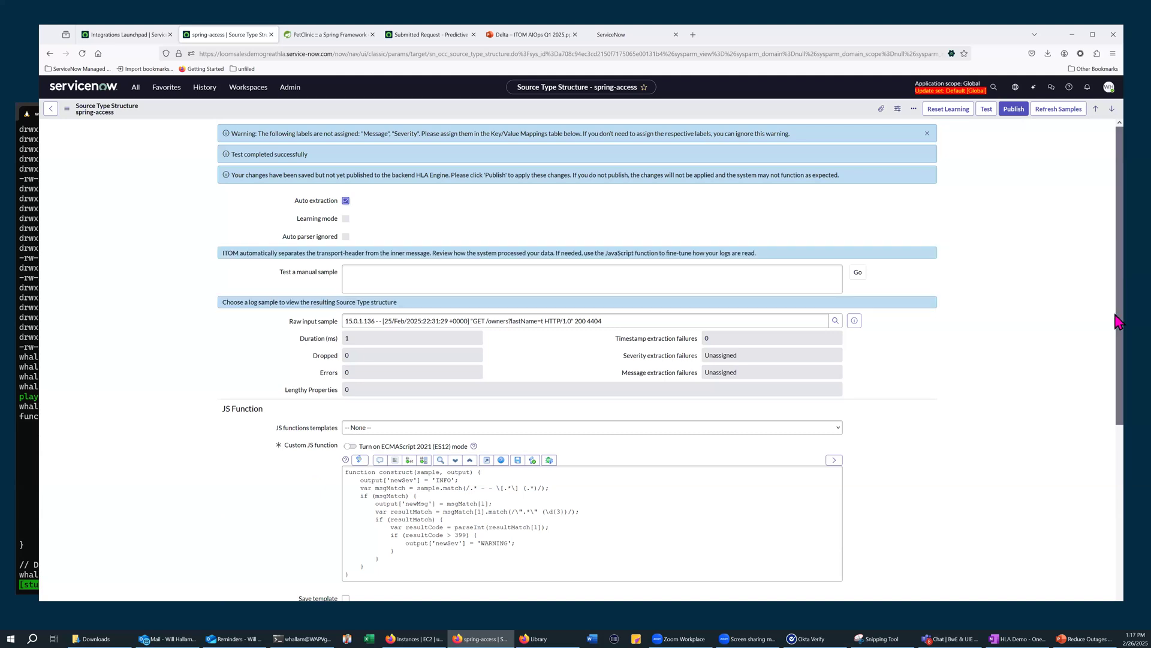
left_click_drag(1120, 339, 1116, 420)
scroll(1109, 438, "down", 3)
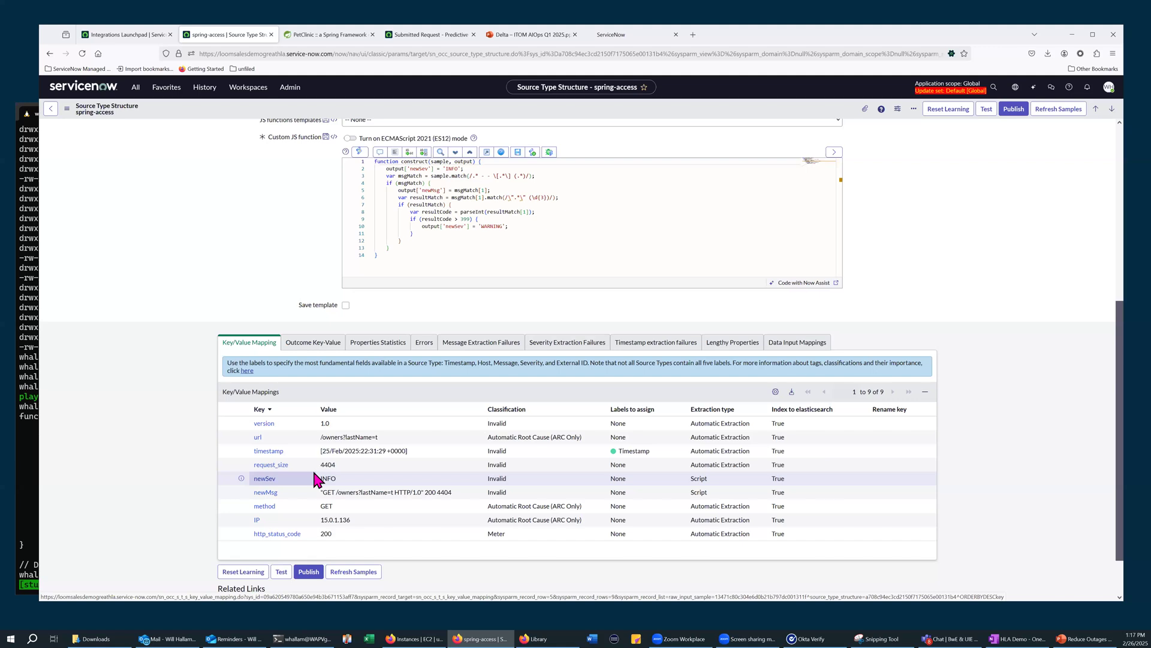
Assign the Severity label to the newSev key and the Message label to the newMsg key in the key/value mappings
double_click(638, 479)
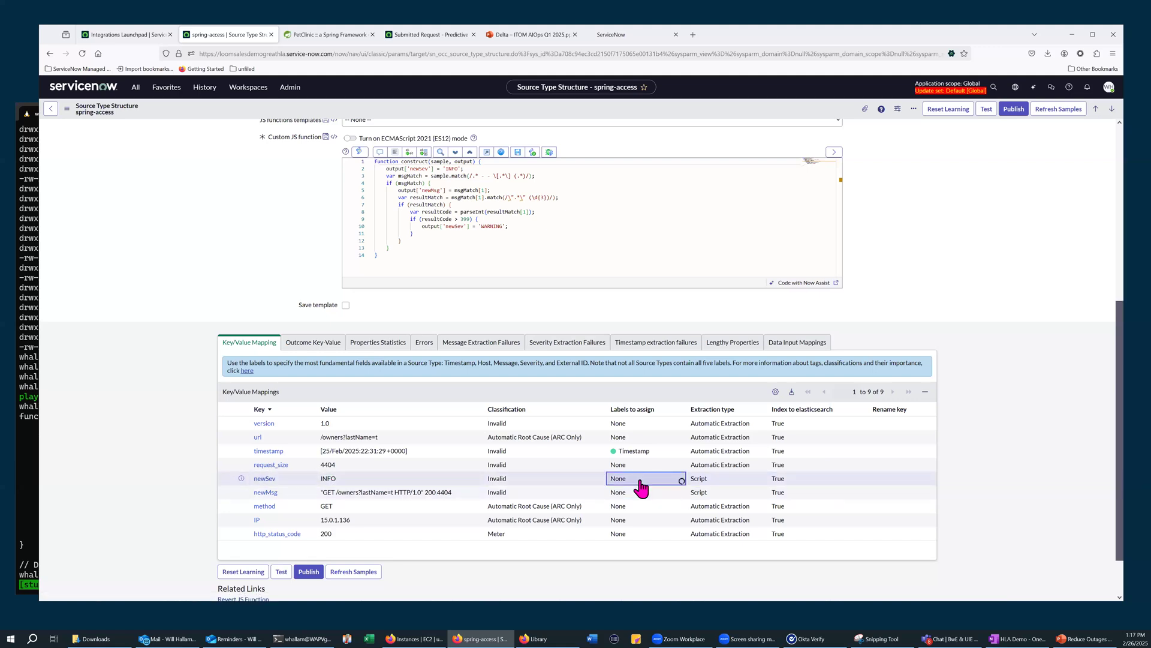
left_click(640, 482)
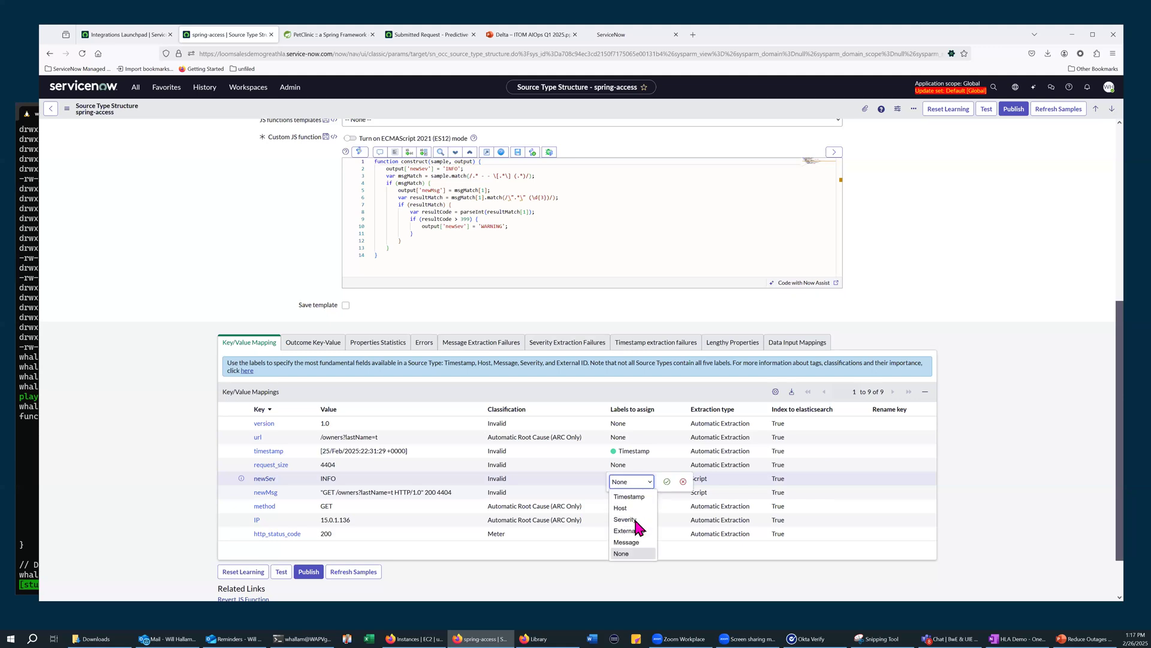
left_click(625, 520)
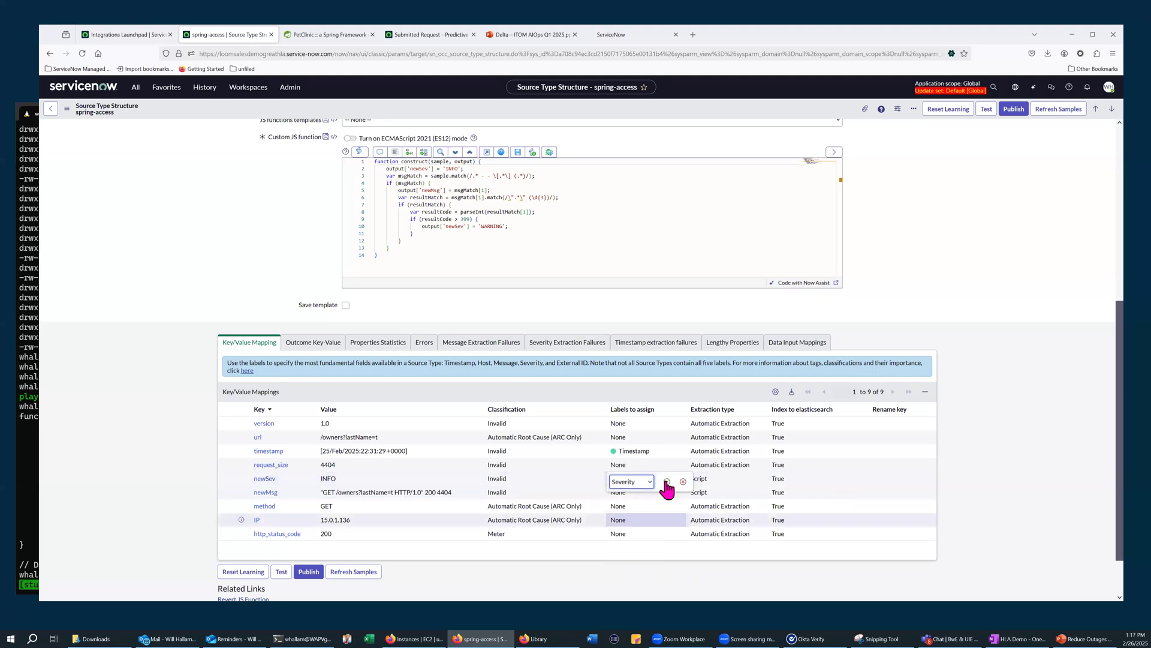
left_click(666, 482)
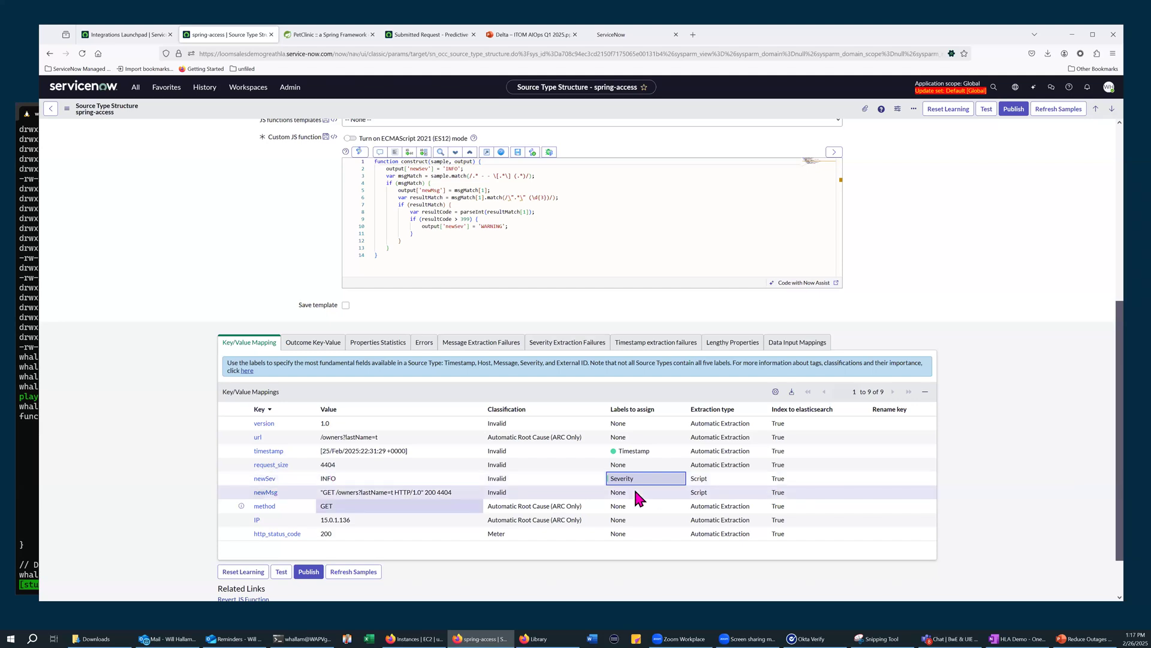
double_click(648, 491)
left_click(646, 495)
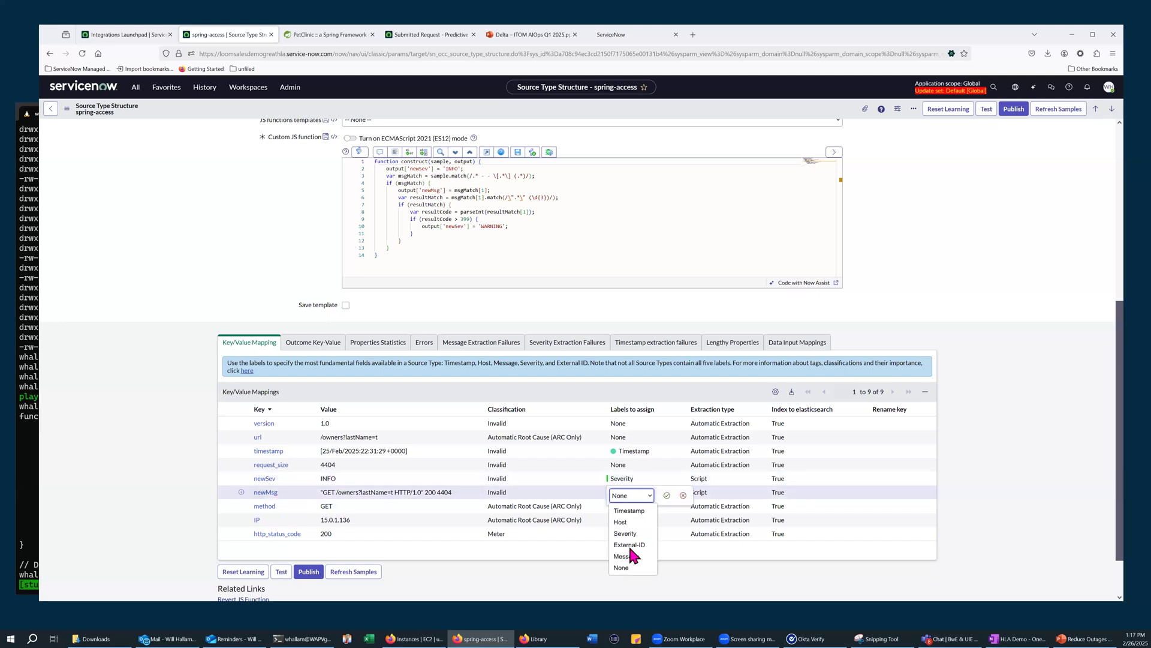
left_click(626, 556)
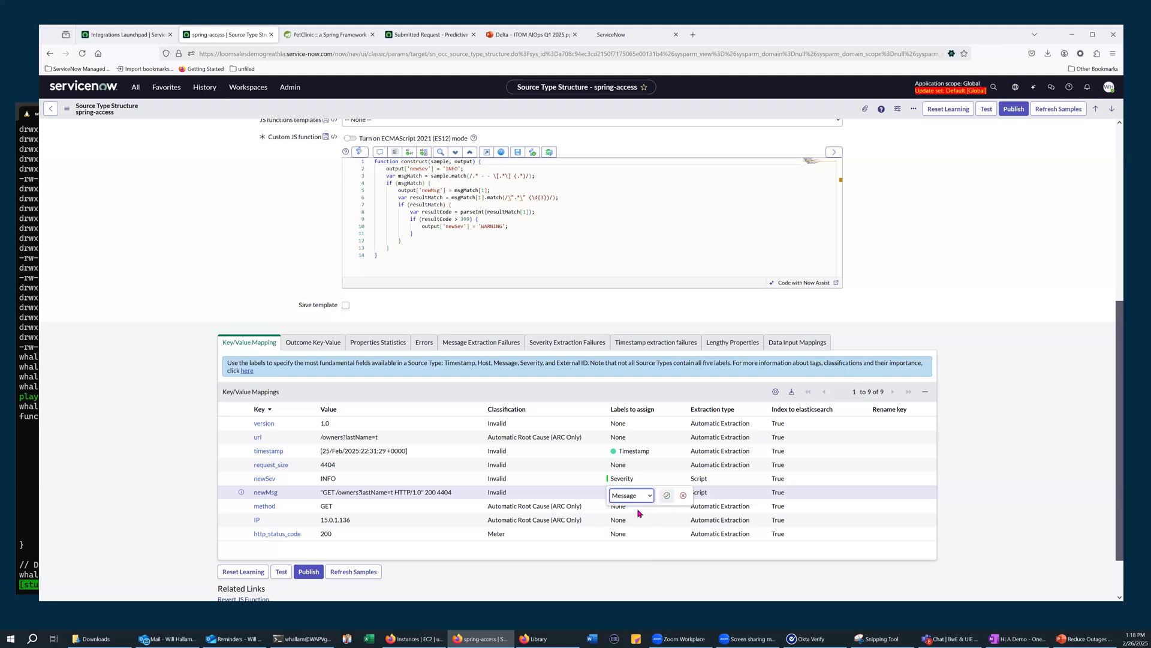
key("Return")
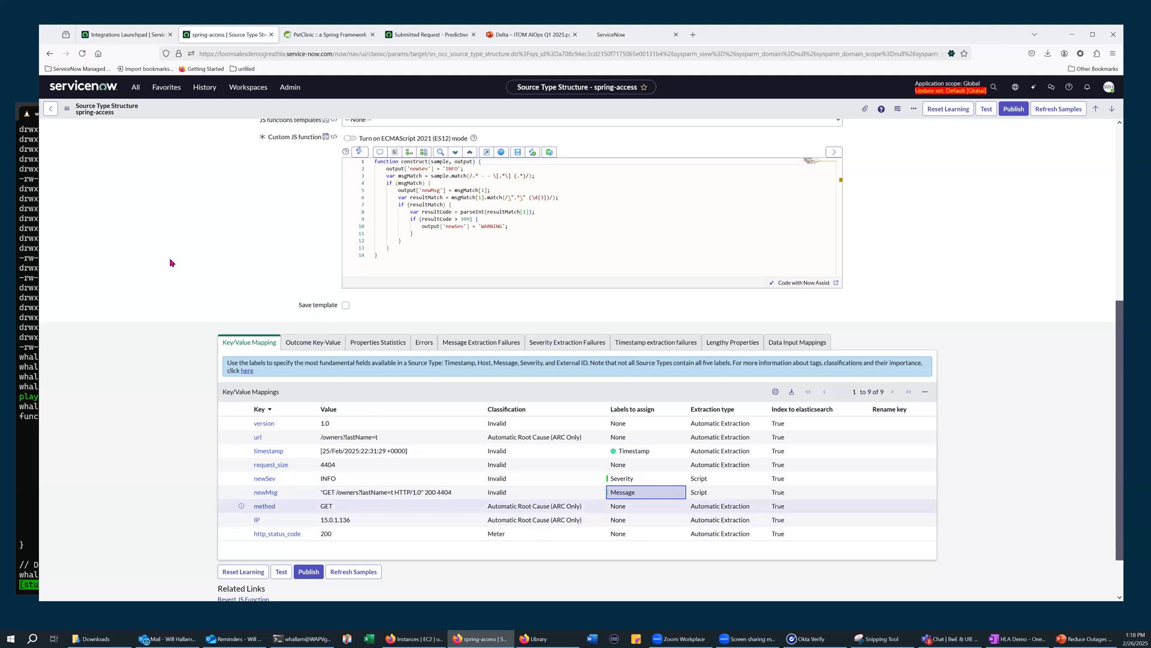
scroll(437, 244, "up", 2)
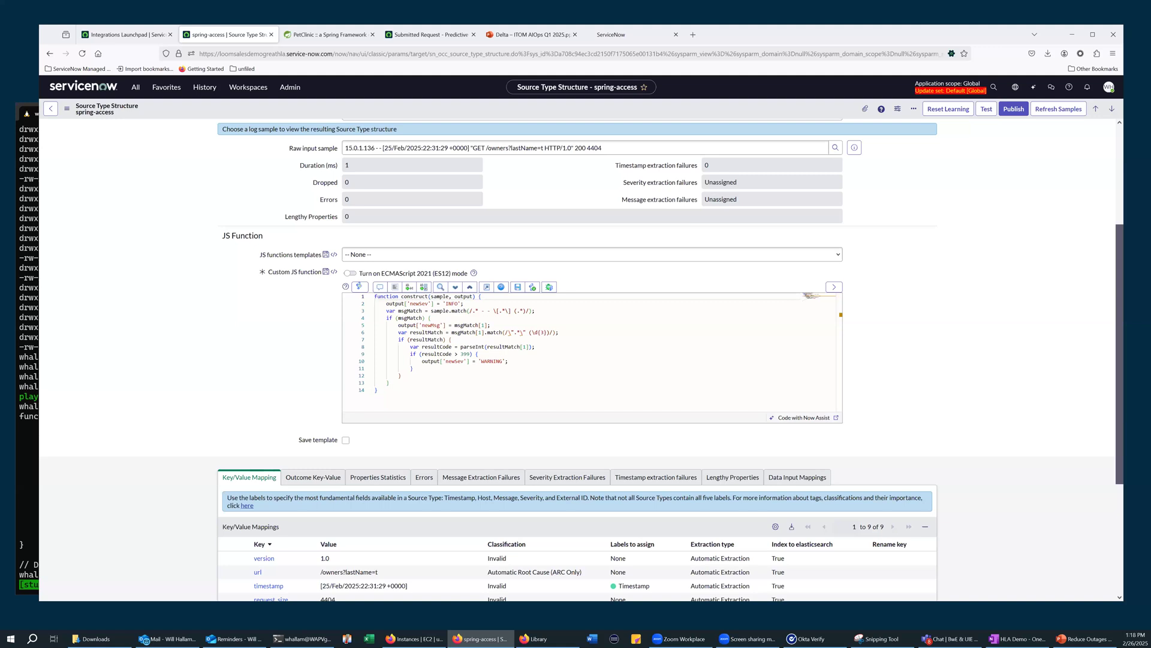
Open the Pet Clinic alert group Alert0053929 from the workspace's Express List and examine its Now Assist analysis and correlations
key("alt+Tab")
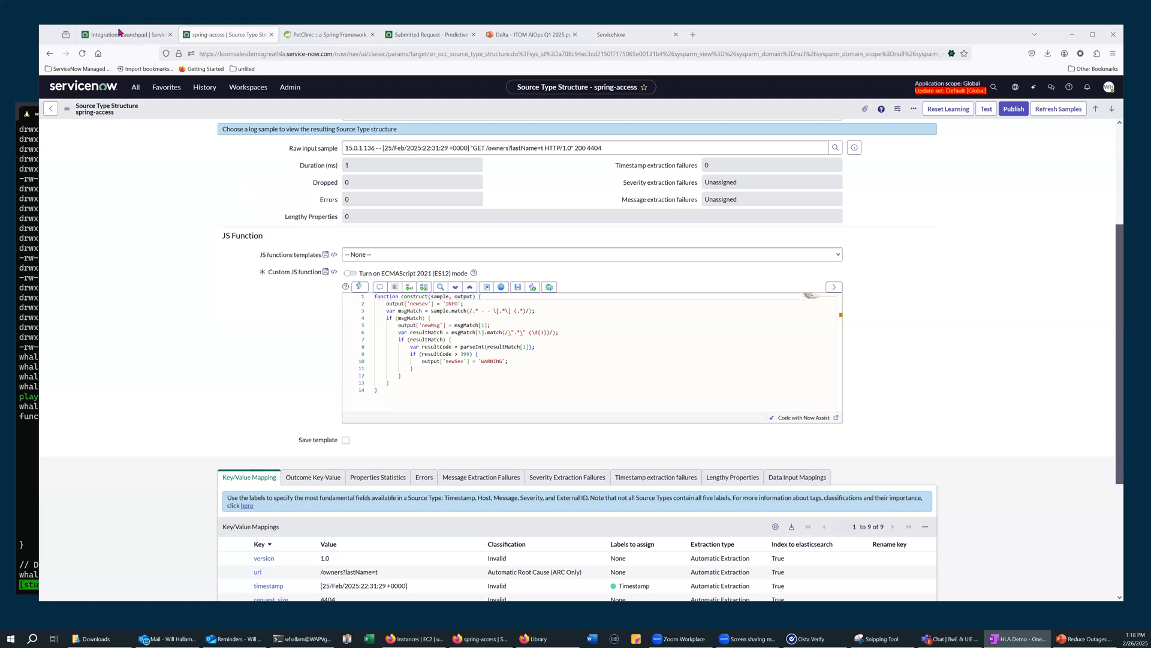
left_click(119, 31)
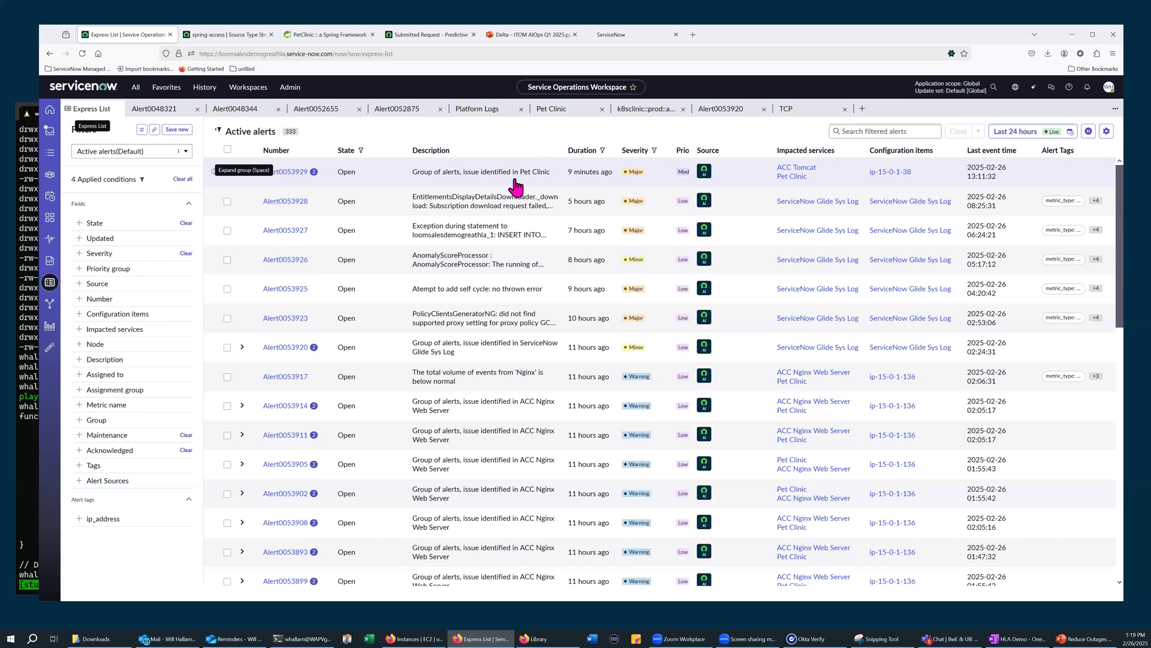
key("space")
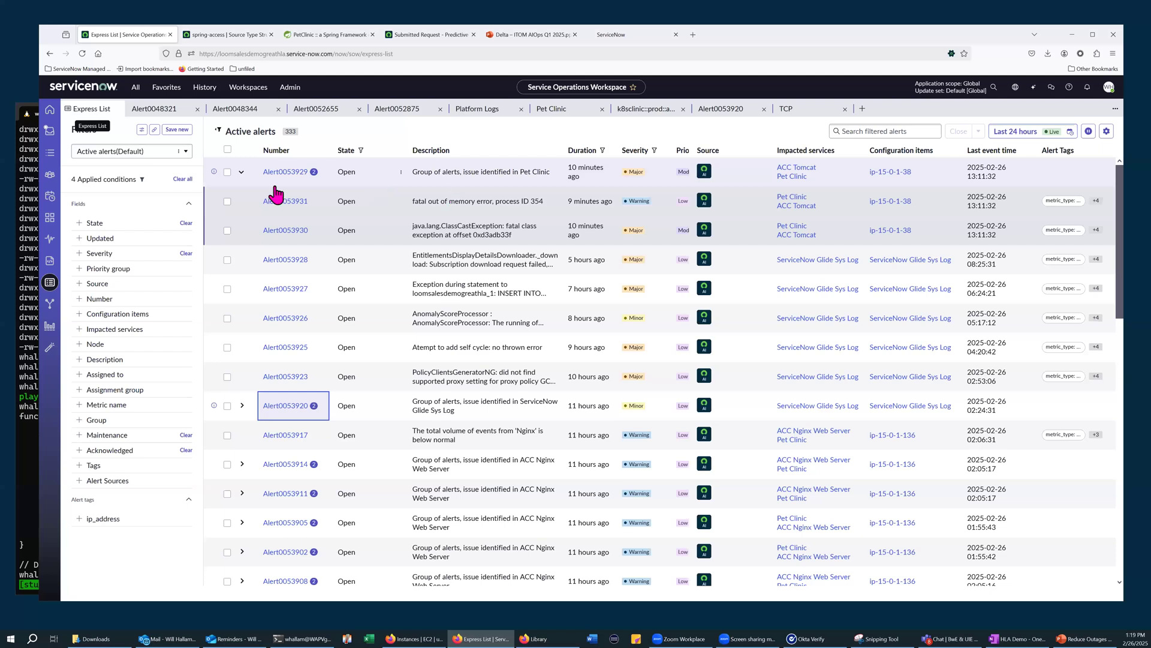
left_click(506, 462)
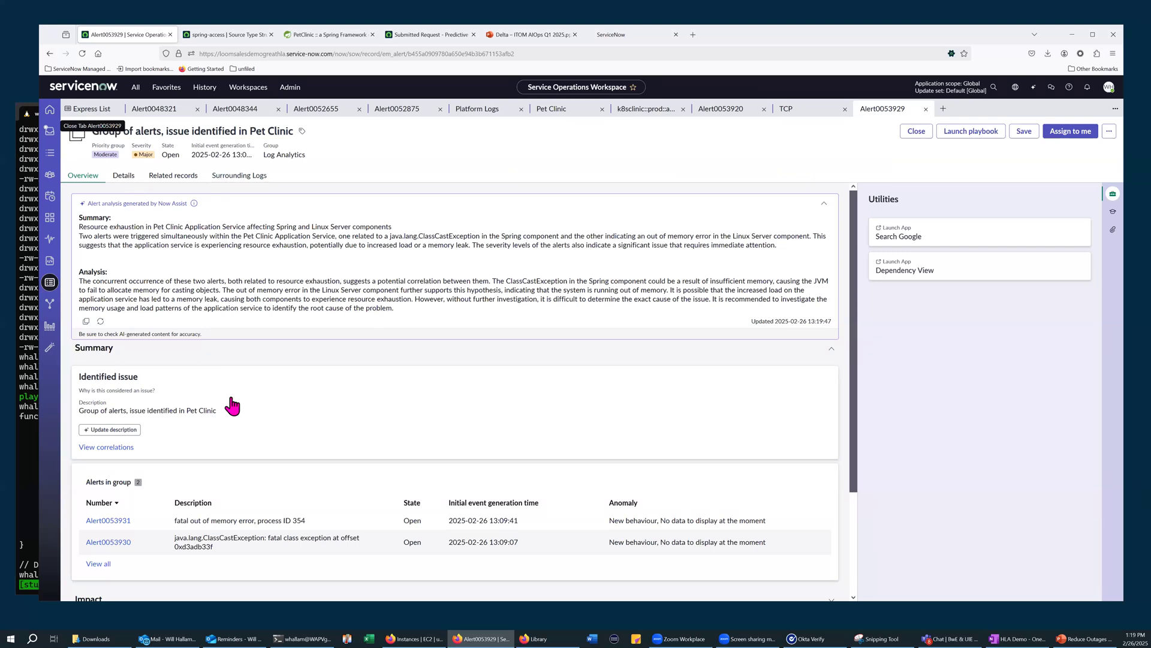
scroll(84, 397, "down", 1)
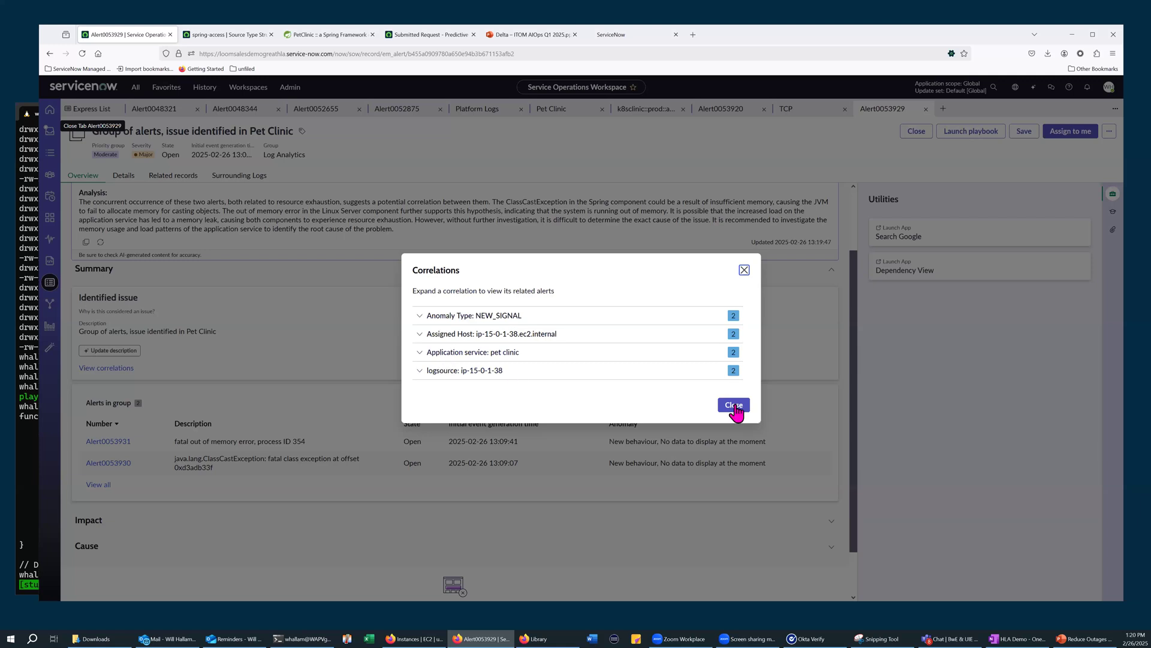
left_click(290, 225)
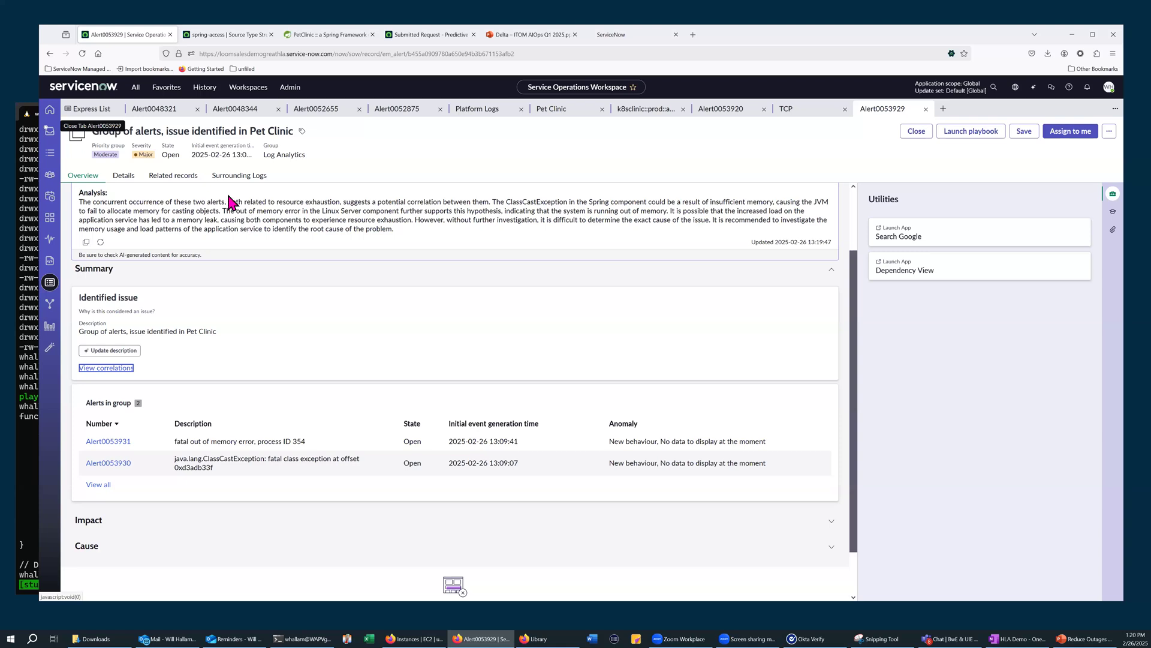
Check the alert group's surrounding logs with the range at 10 seconds before and after, and restore the range to All
left_click(258, 180)
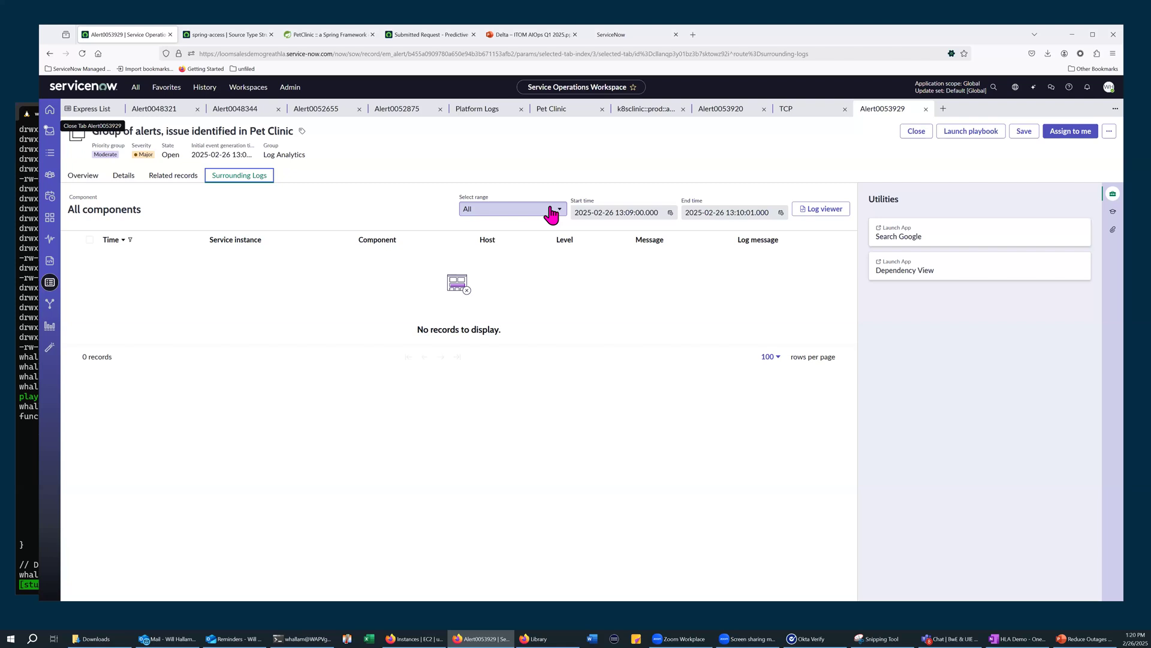
left_click(550, 211)
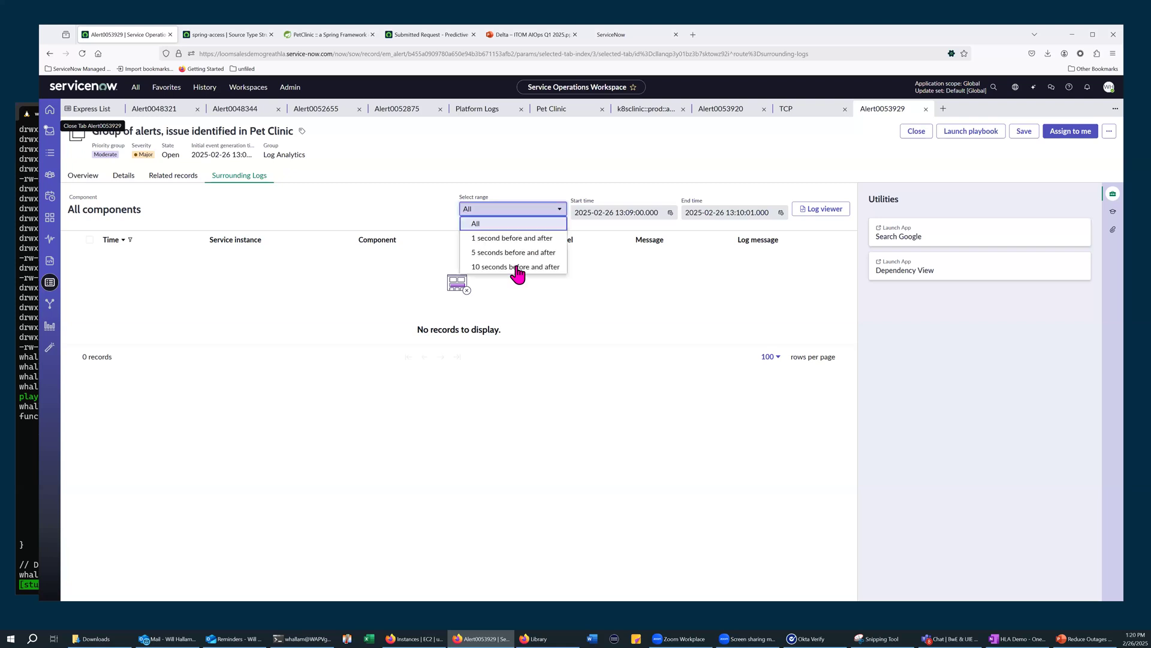
left_click(516, 266)
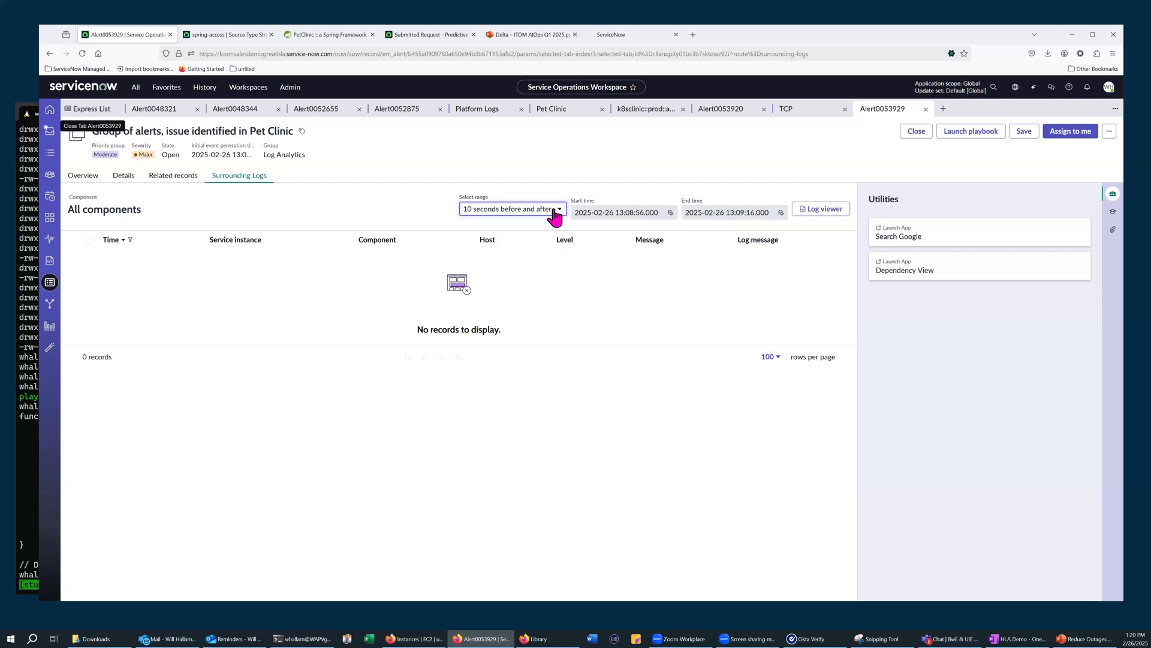
left_click(507, 210)
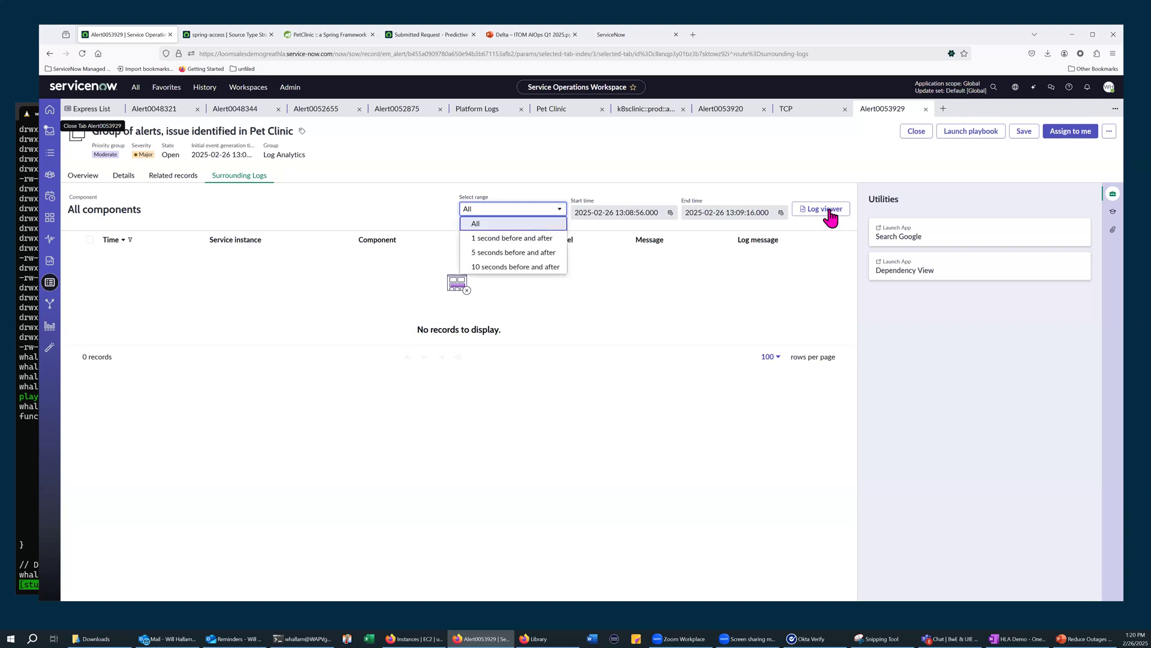
Open the Log Viewer from the surrounding logs and search the Pet Clinic-all services component over the preset time range
left_click(823, 210)
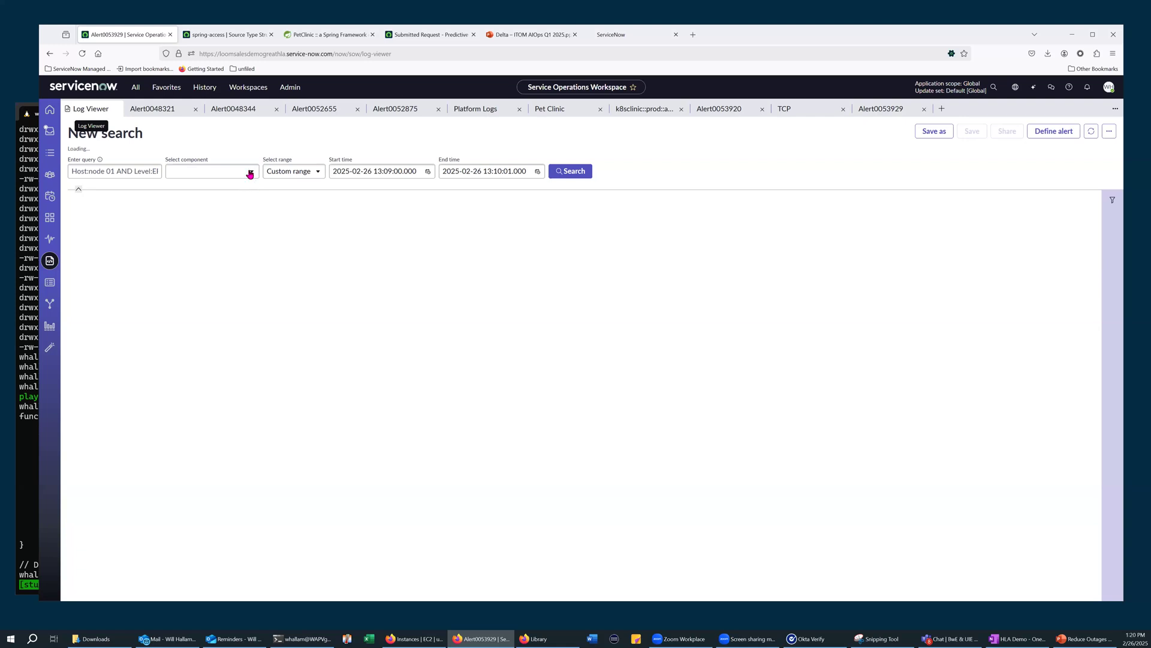
left_click(250, 174)
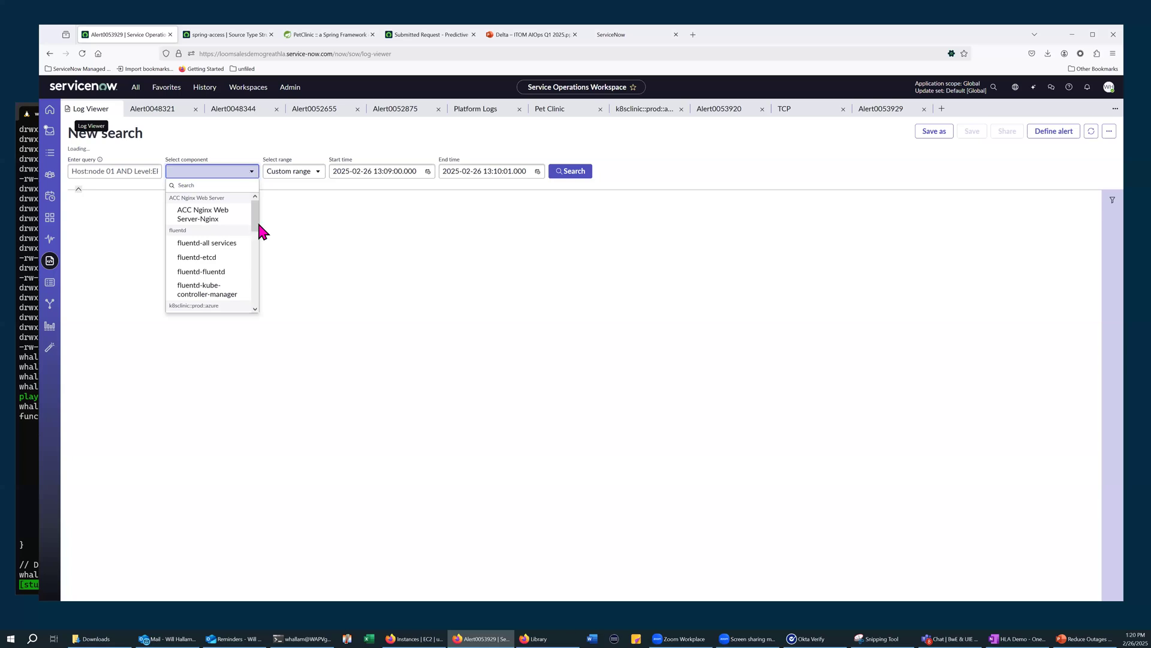
left_click_drag(257, 228, 257, 296)
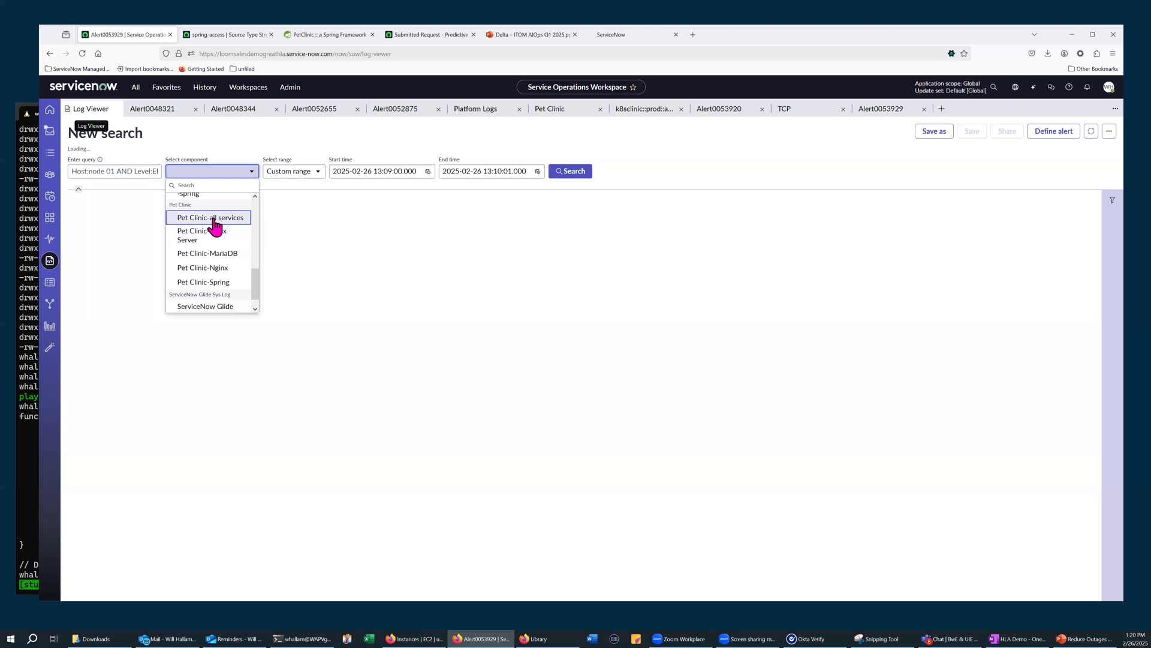
left_click(214, 220)
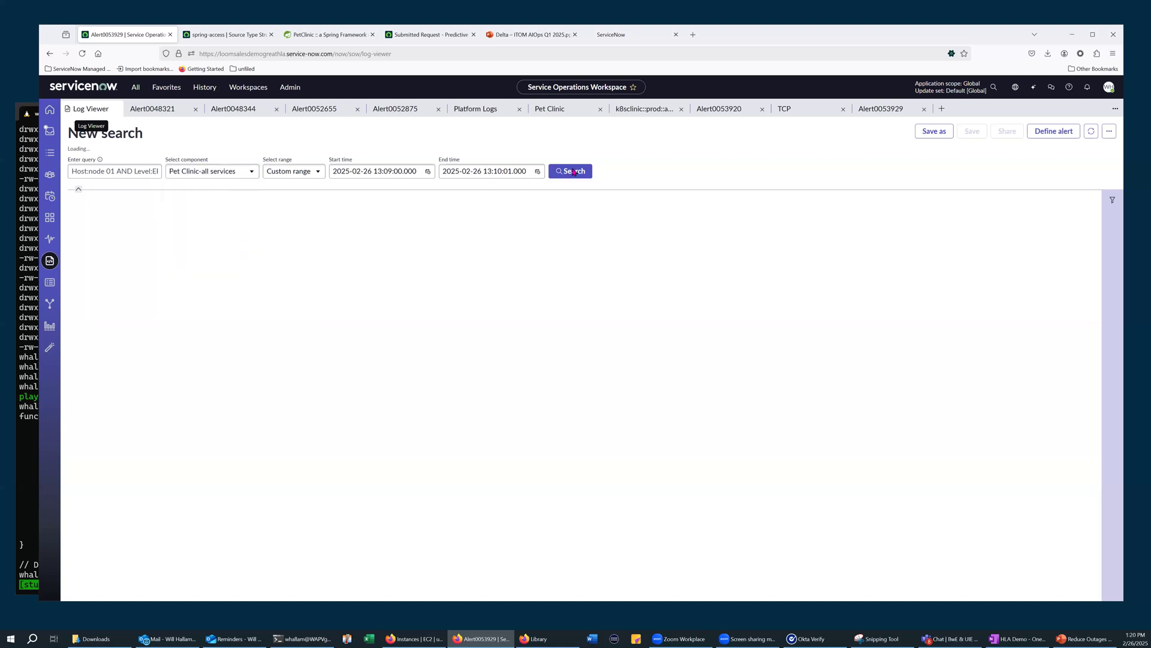
left_click(573, 172)
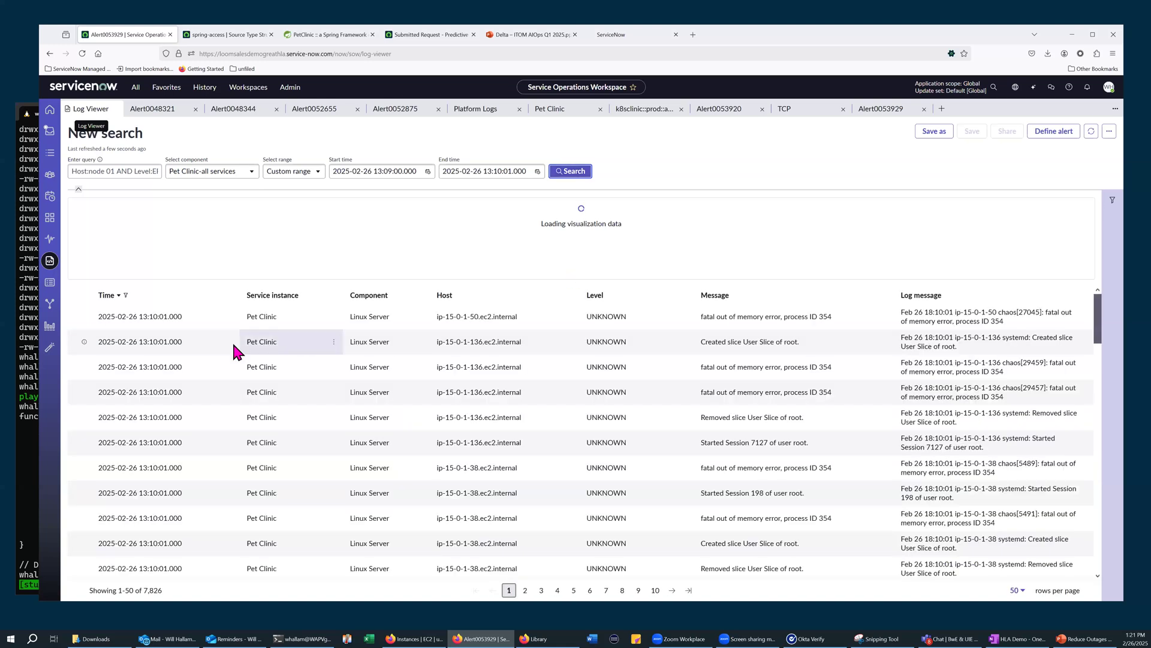
Return to the Express List, try to open Alert0053931, and bring up the already open Alert0052655 instead
left_click(46, 330)
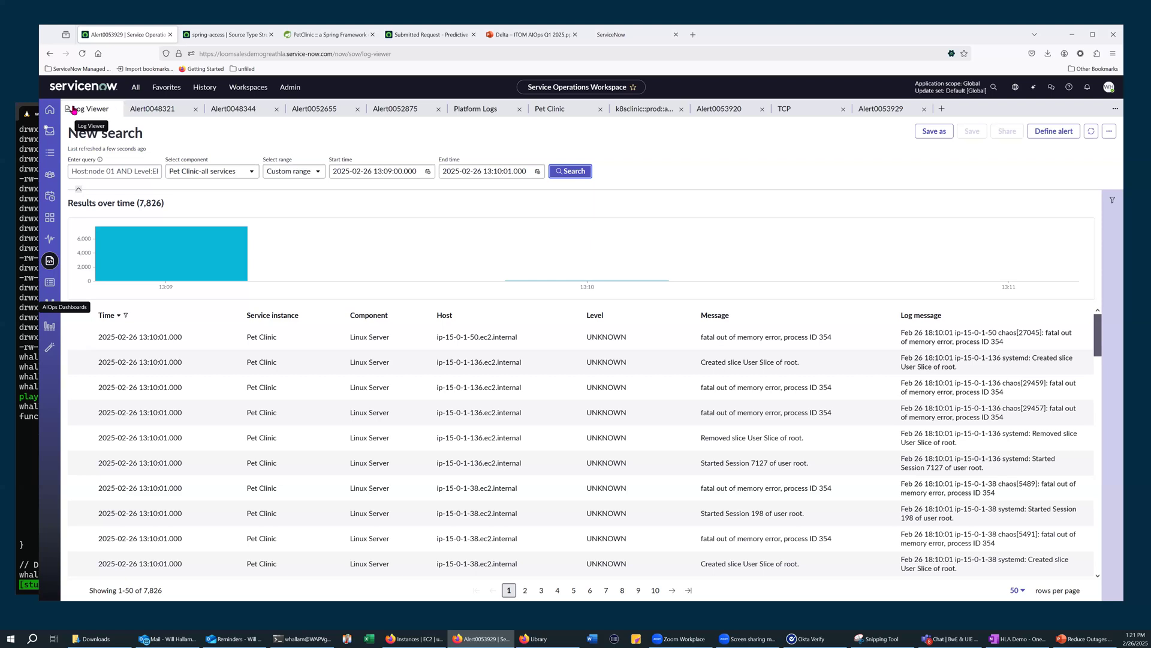
left_click(50, 284)
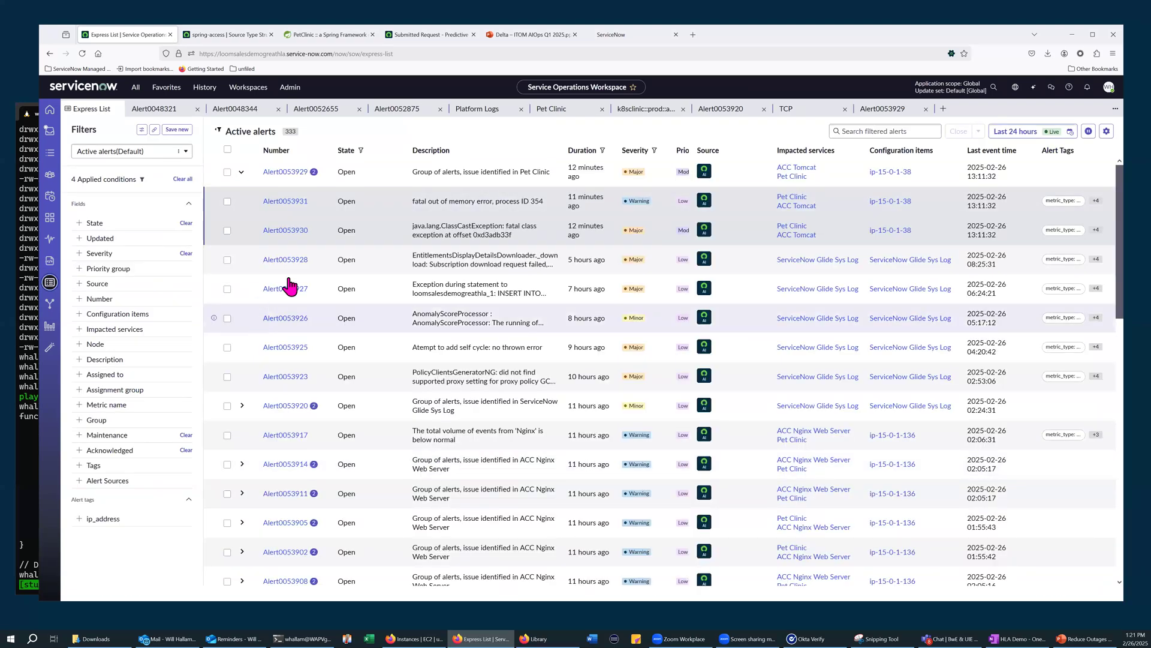
left_click(282, 202)
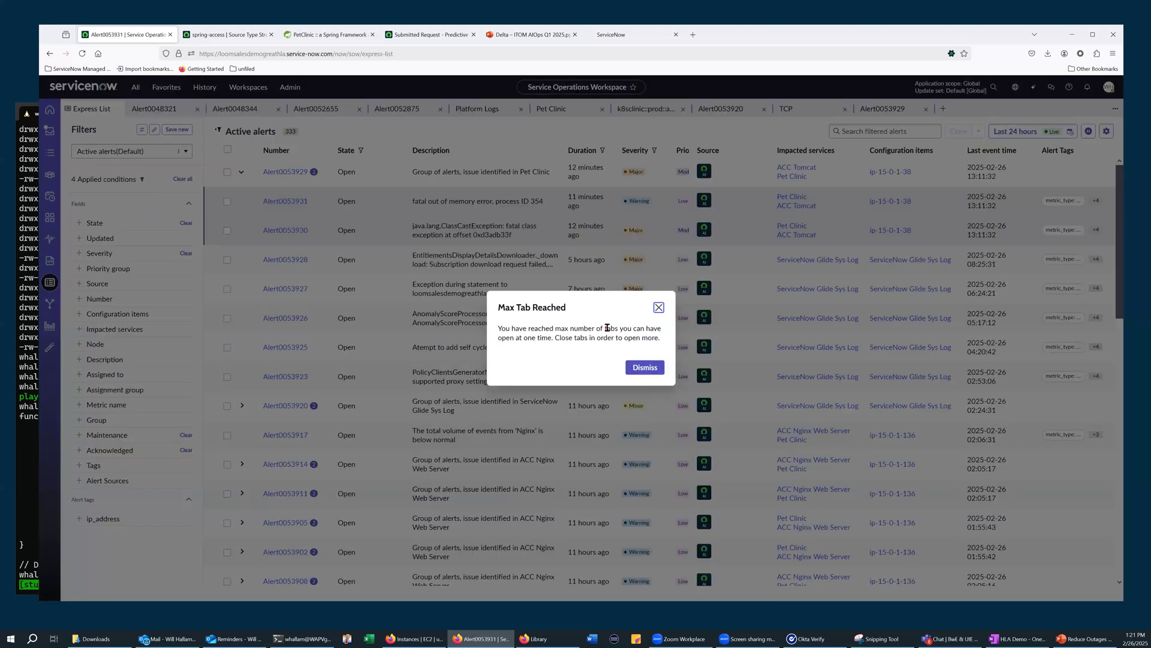
left_click(652, 369)
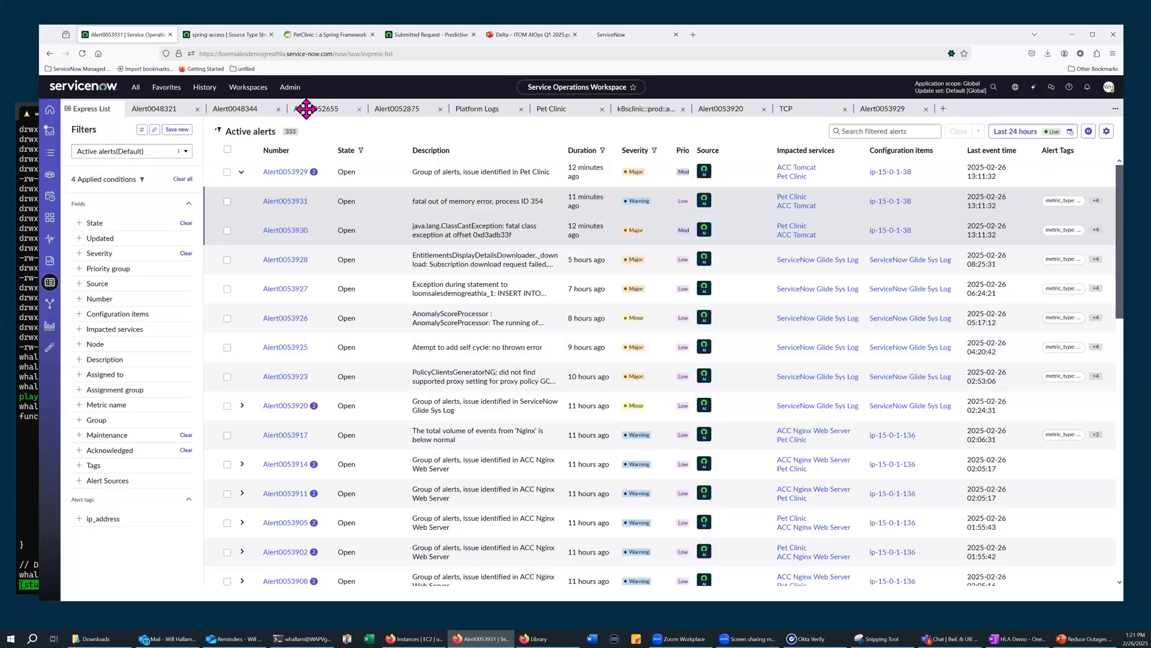
left_click(306, 109)
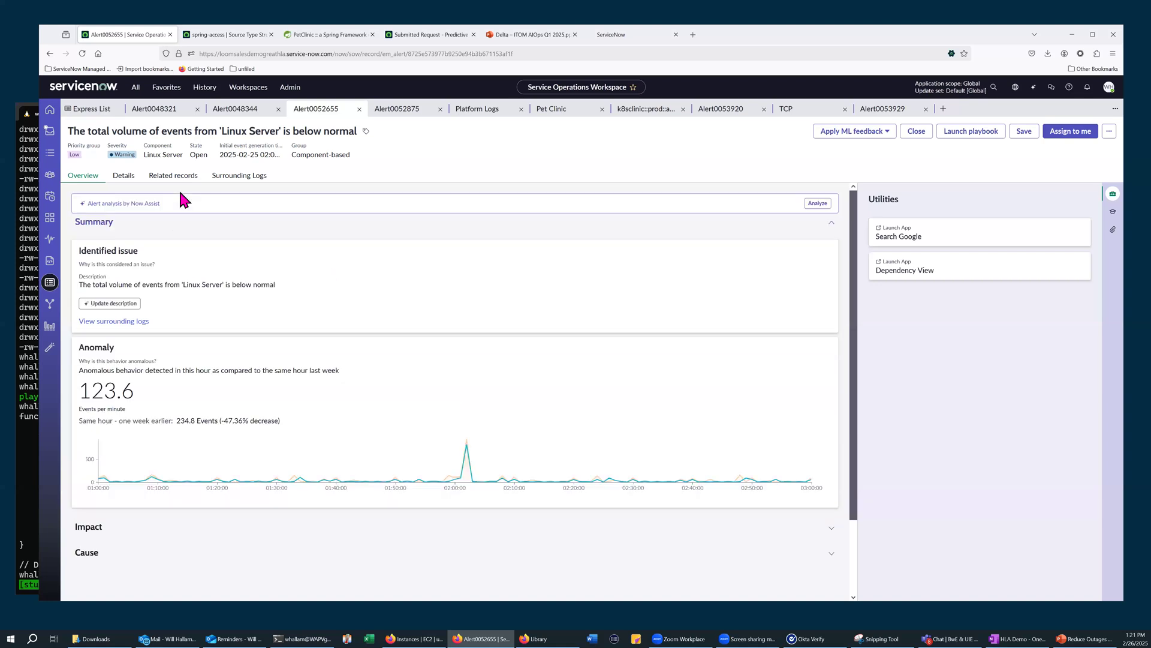
Review the ML feedback options for Alert0052655, from Mute alert metric and Mark as significant to Mute alert metric for all components
left_click(886, 132)
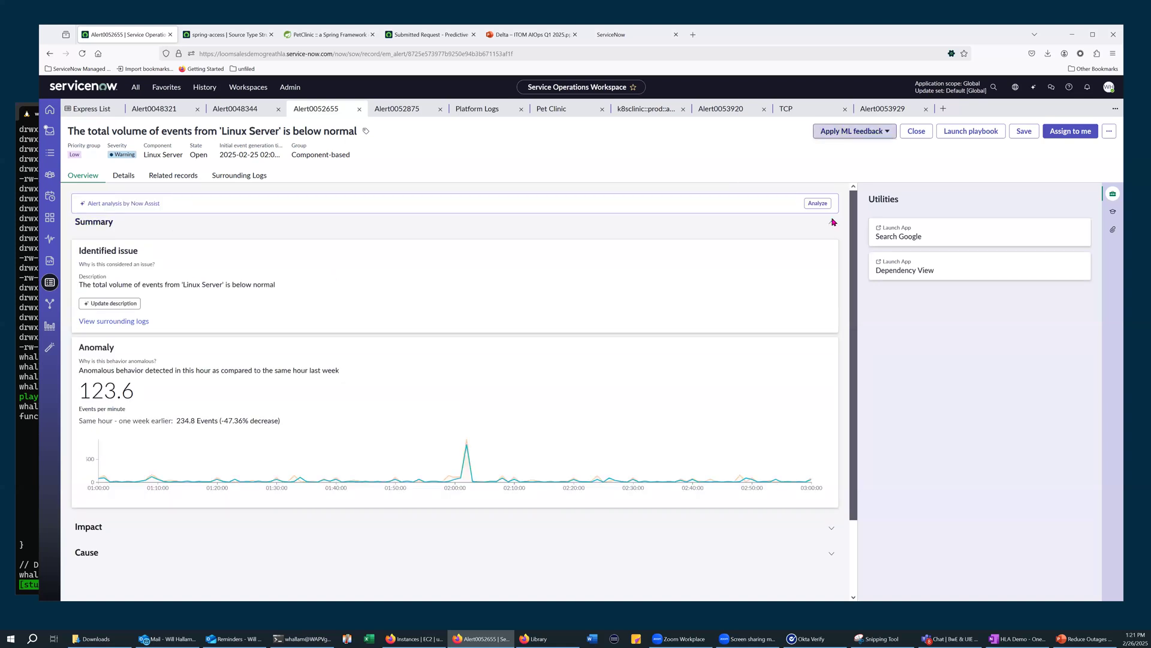
left_click(855, 130)
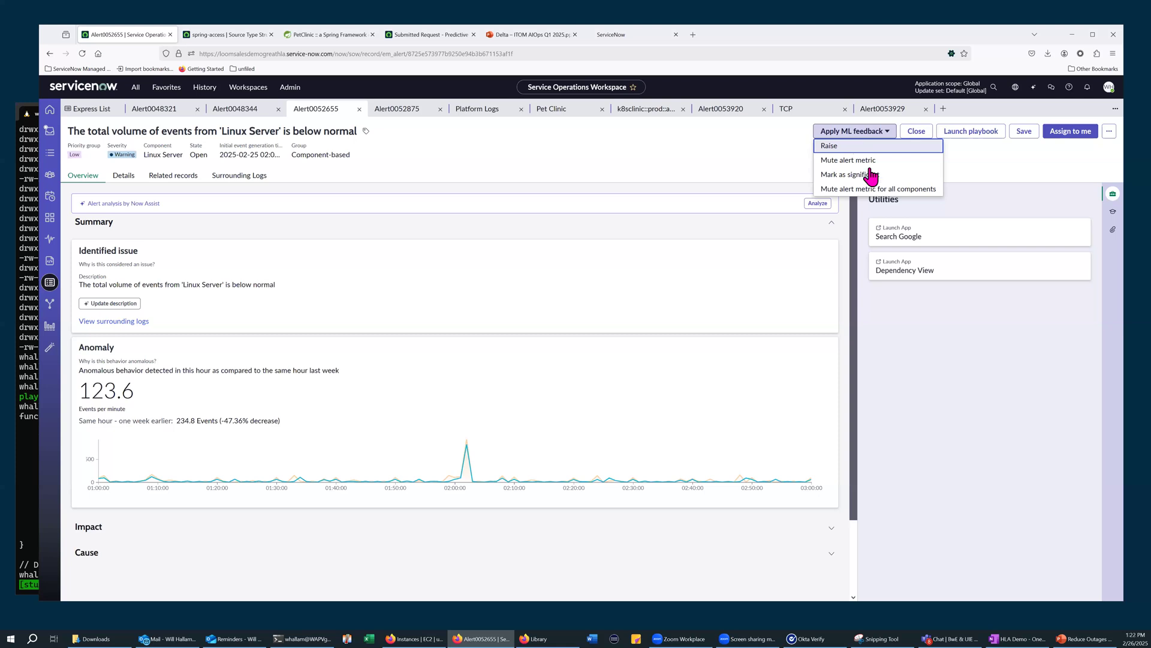
key("Down")
key("Down")
key("Up")
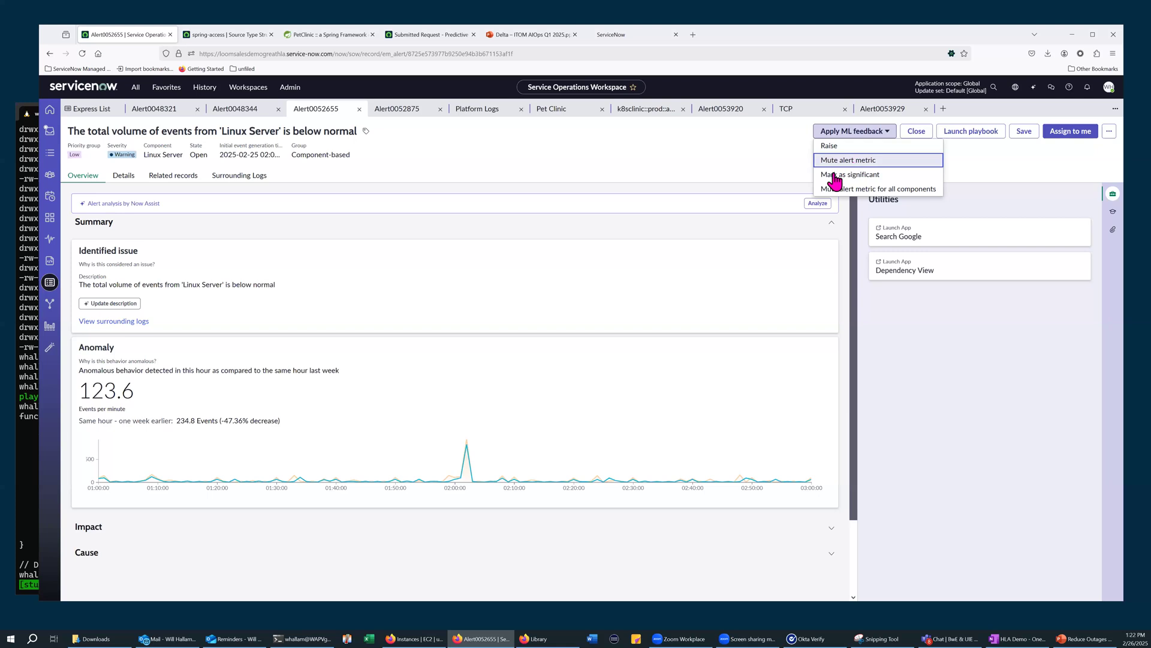
key("Down")
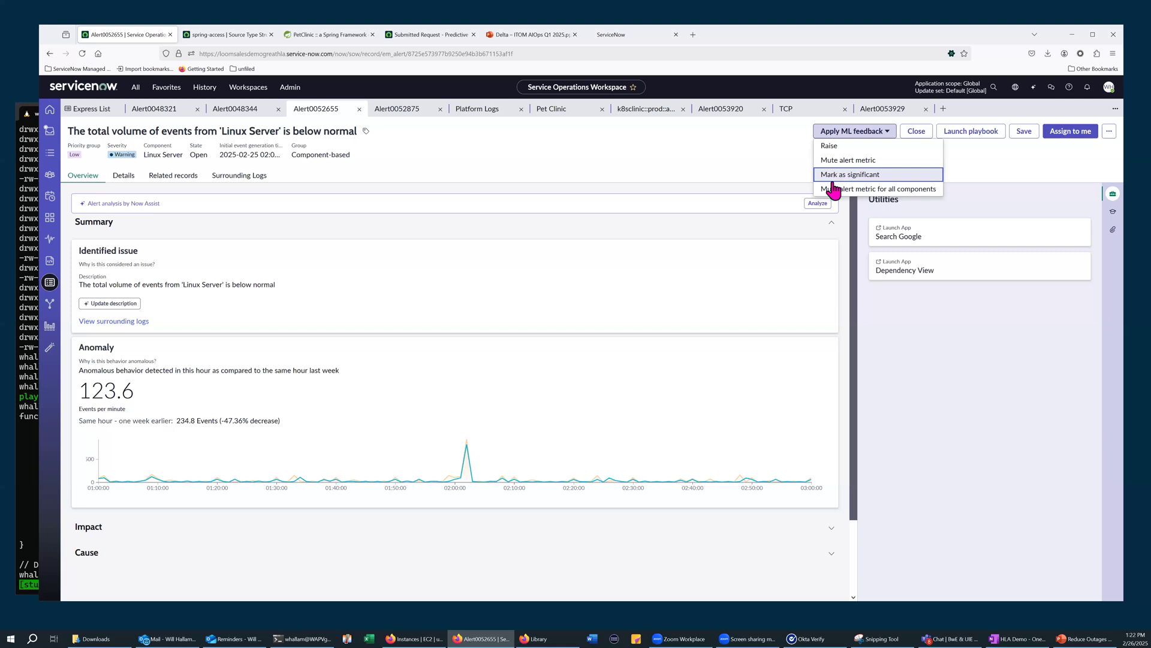
key("Down")
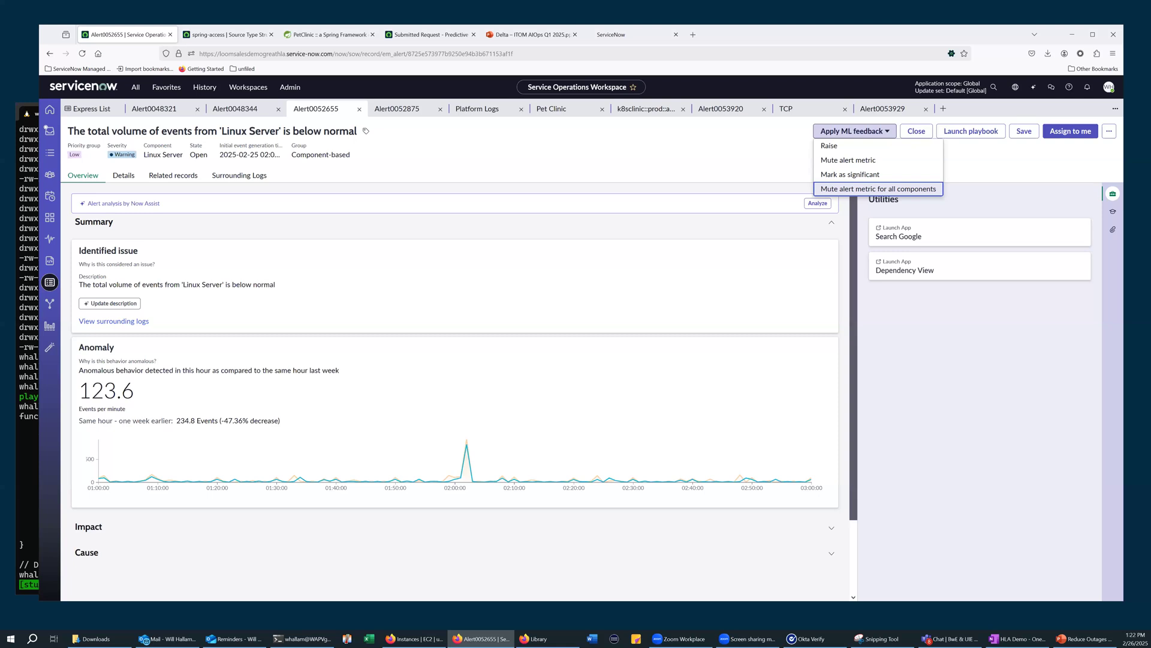
key("alt+Tab")
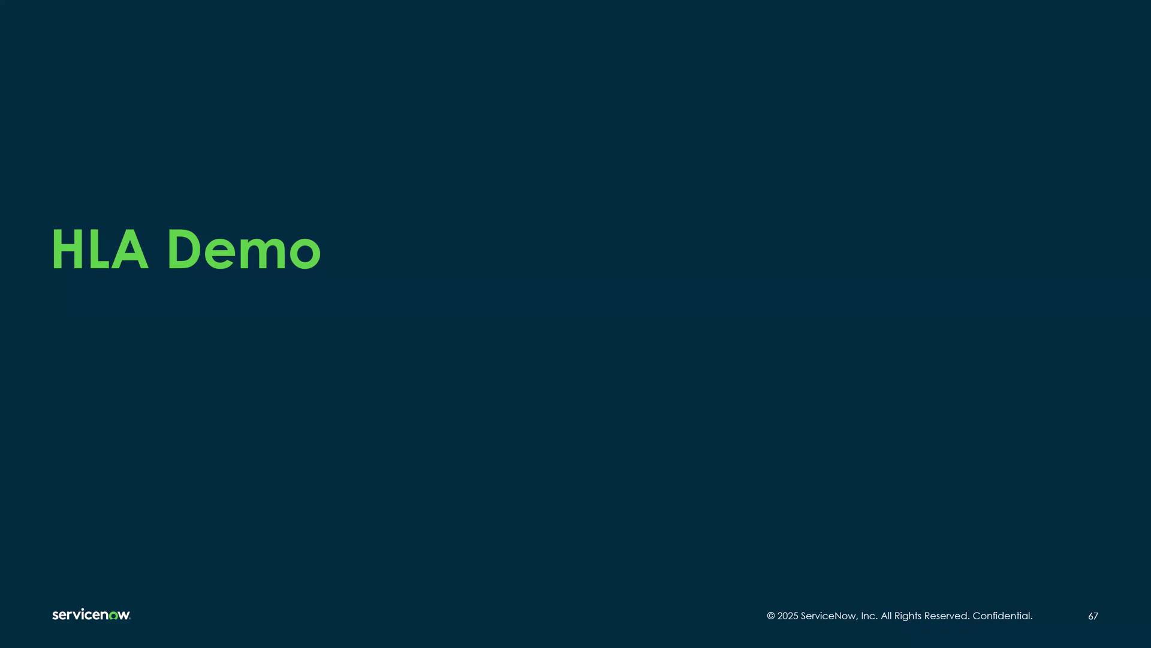
key("Right")
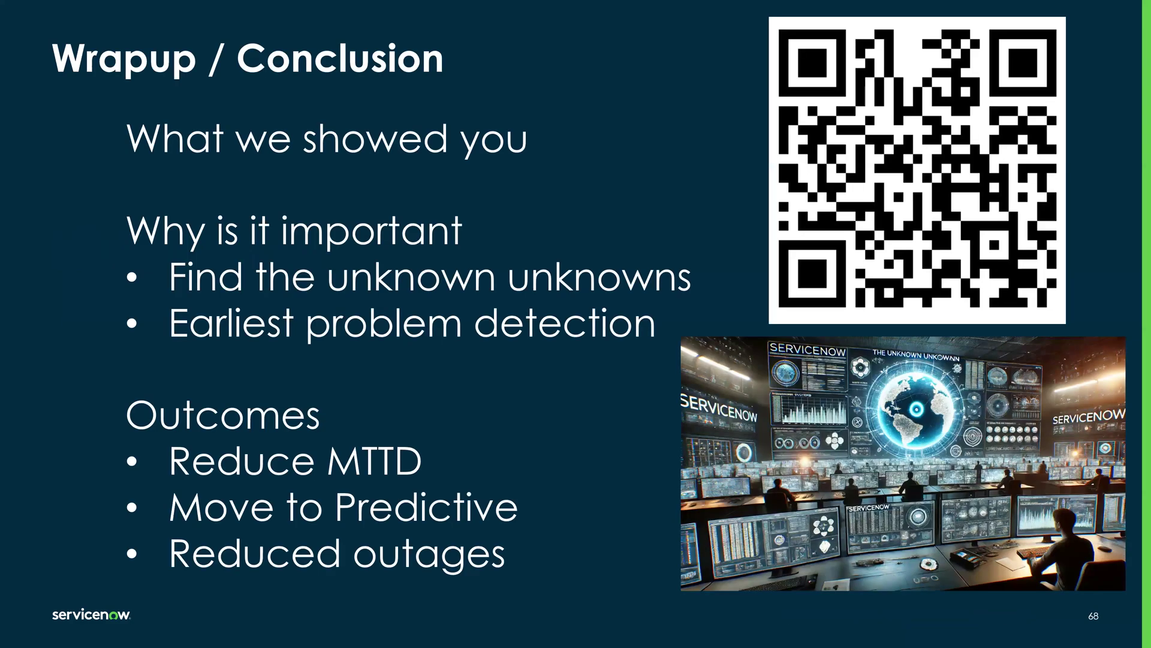